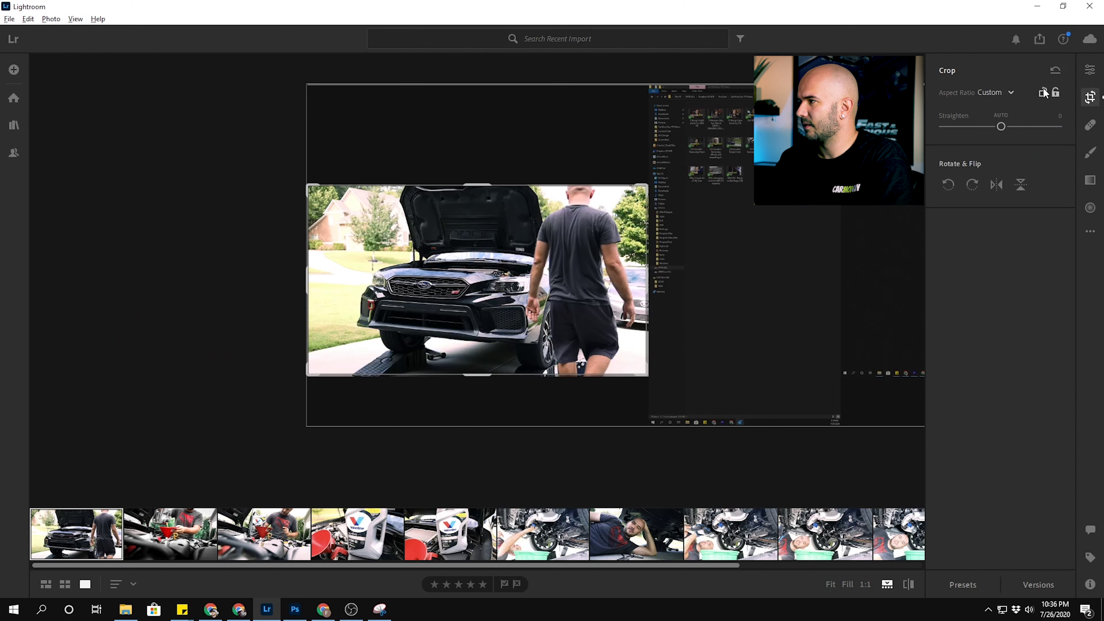
Try a portrait 4 x 5 / 8 x 10 crop on the car photo, then exit crop mode without keeping it.
click(1042, 94)
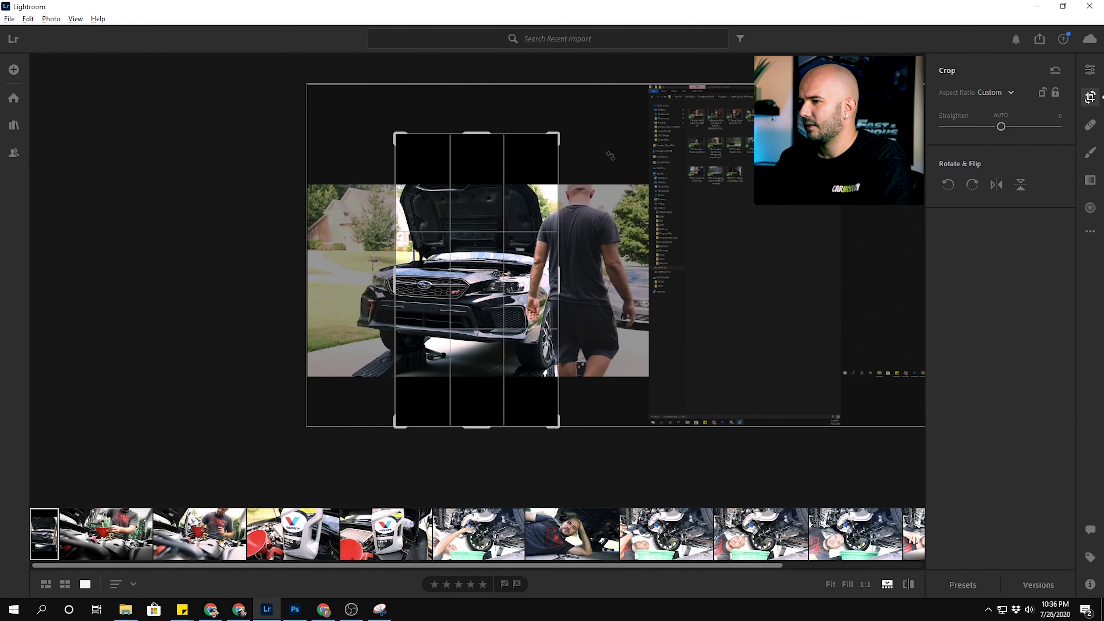
click(1000, 92)
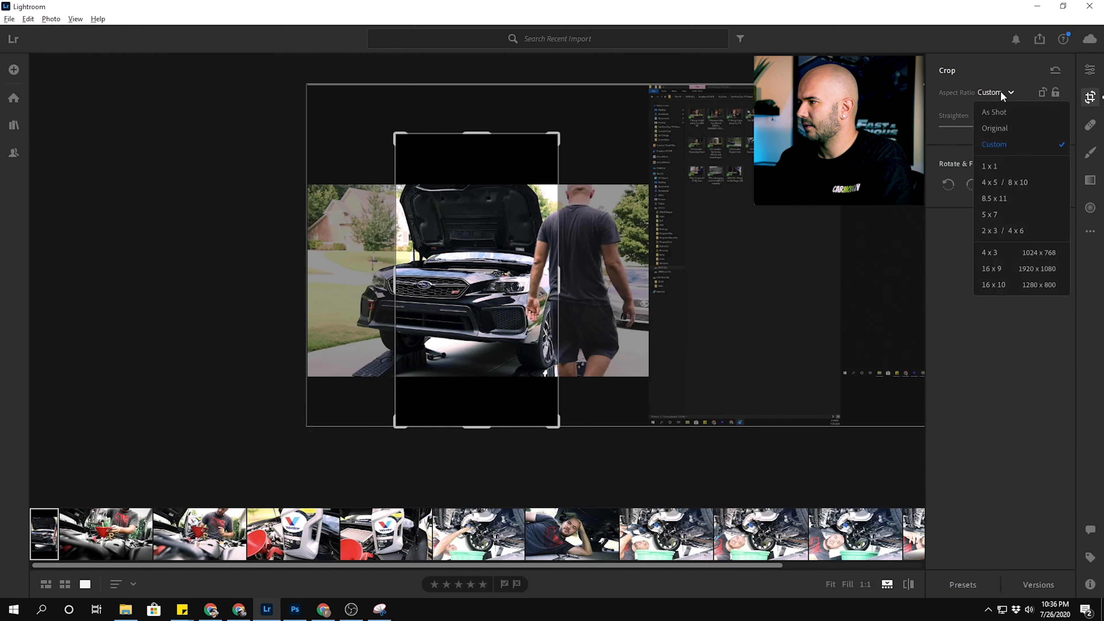
click(1000, 187)
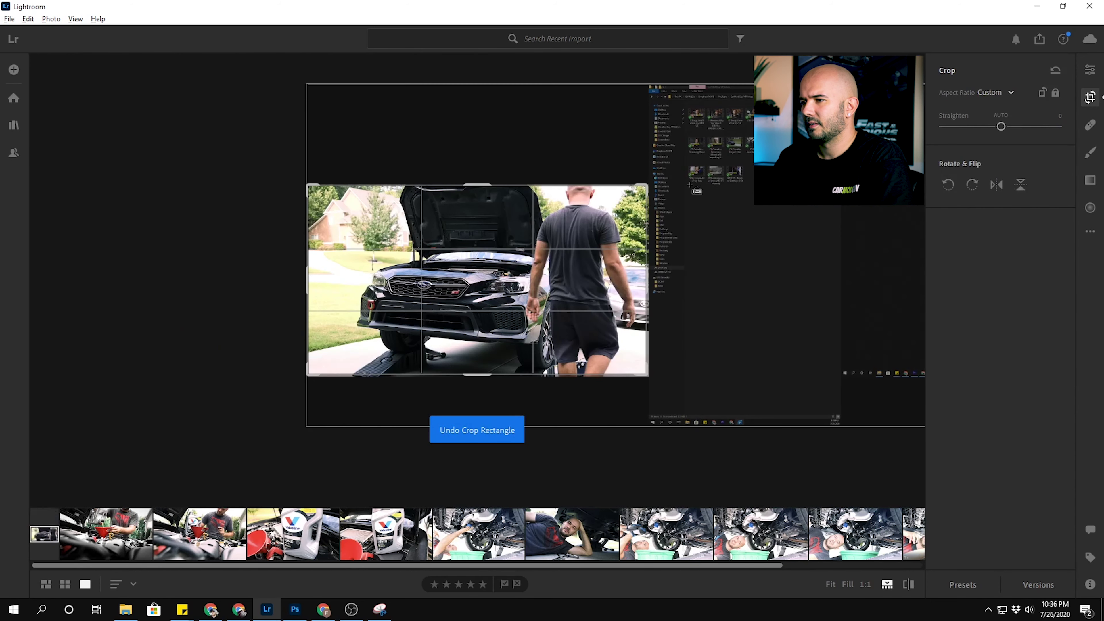
key(e)
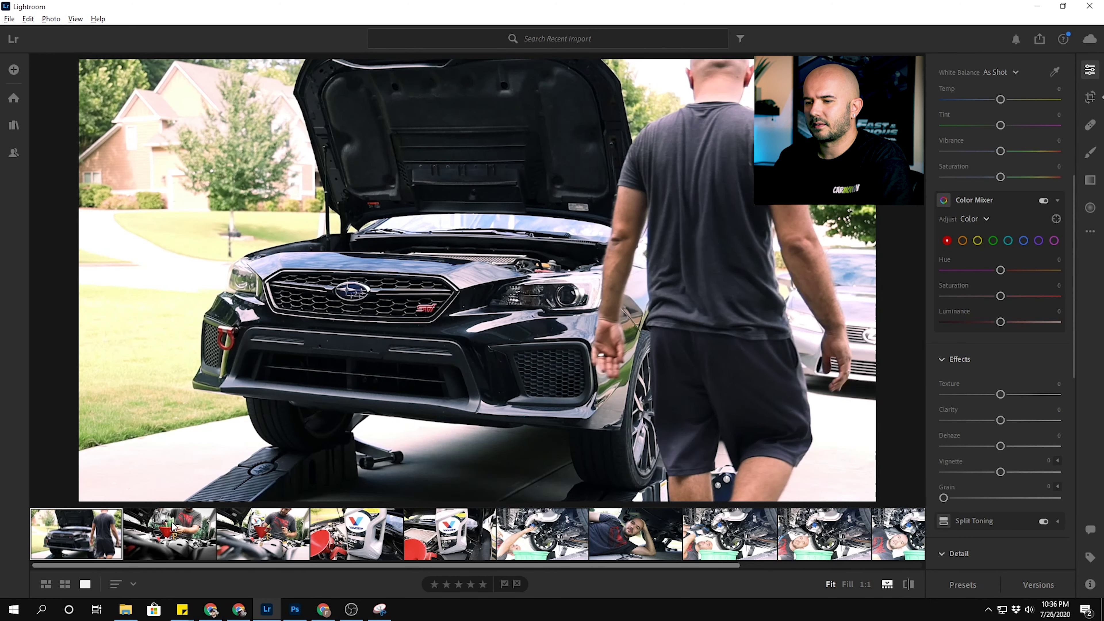
On the Valvoline pouring photo, set the crop to portrait 4 x 5 / 8 x 10.
click(173, 527)
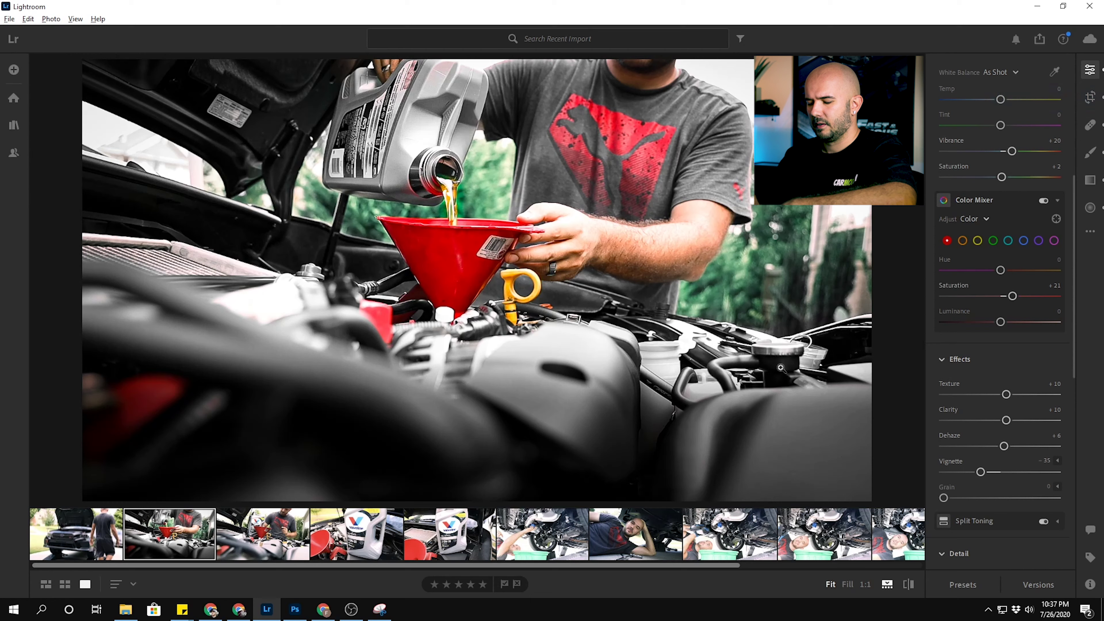
click(259, 542)
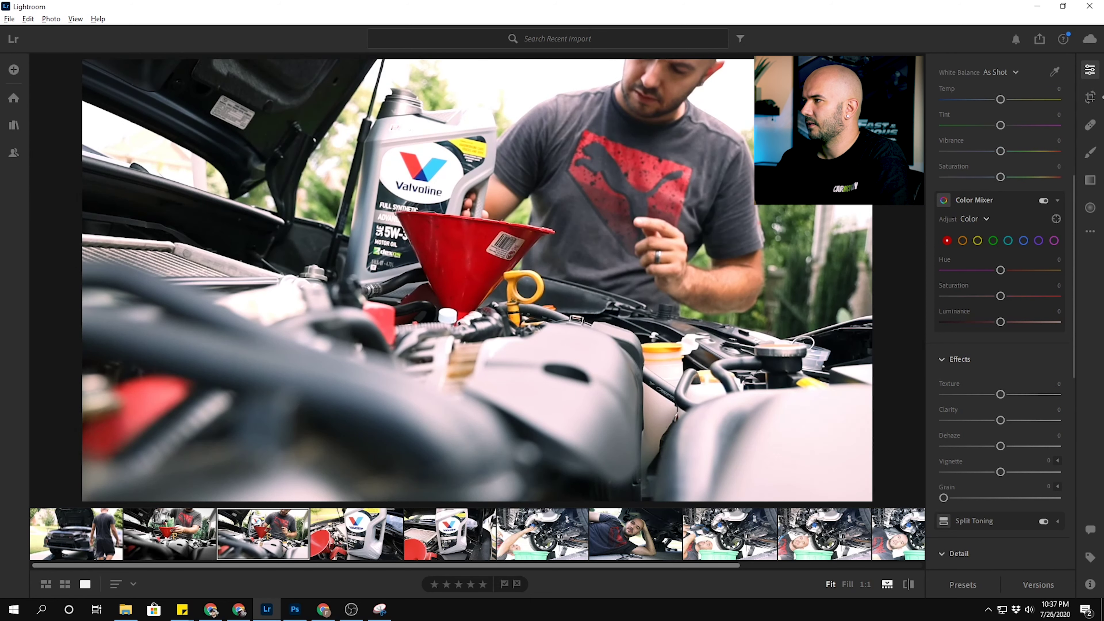
click(1088, 99)
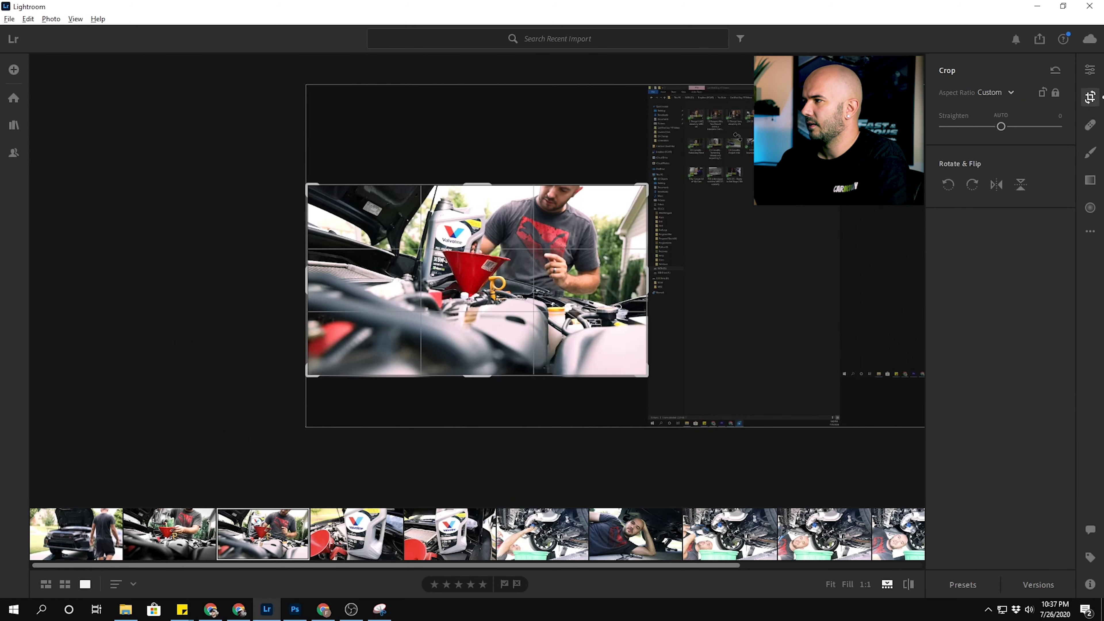
click(1010, 94)
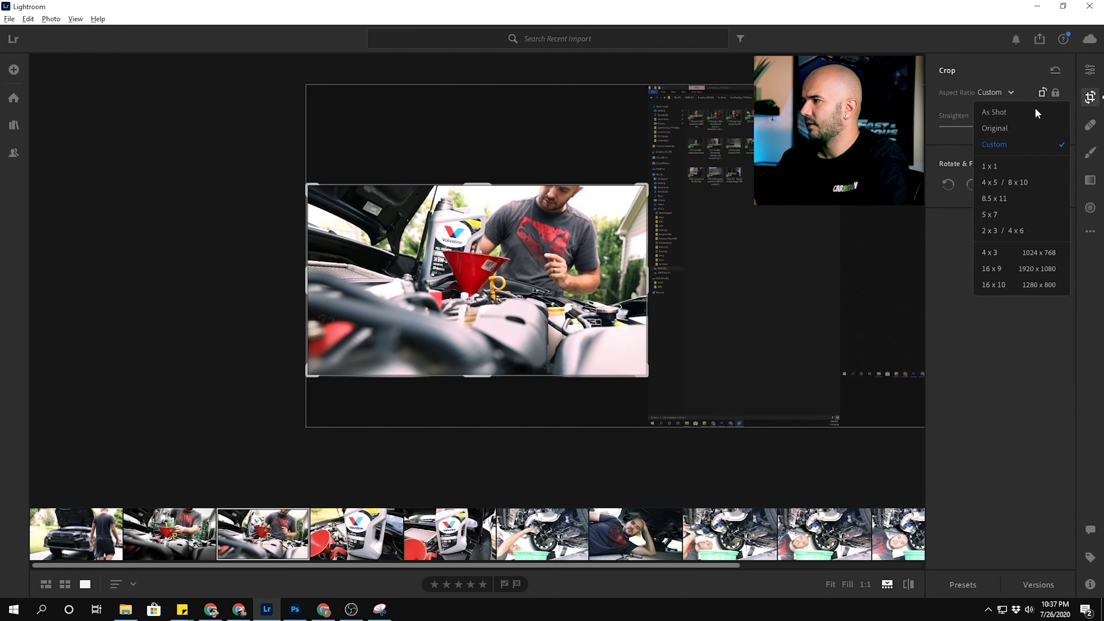
click(1009, 182)
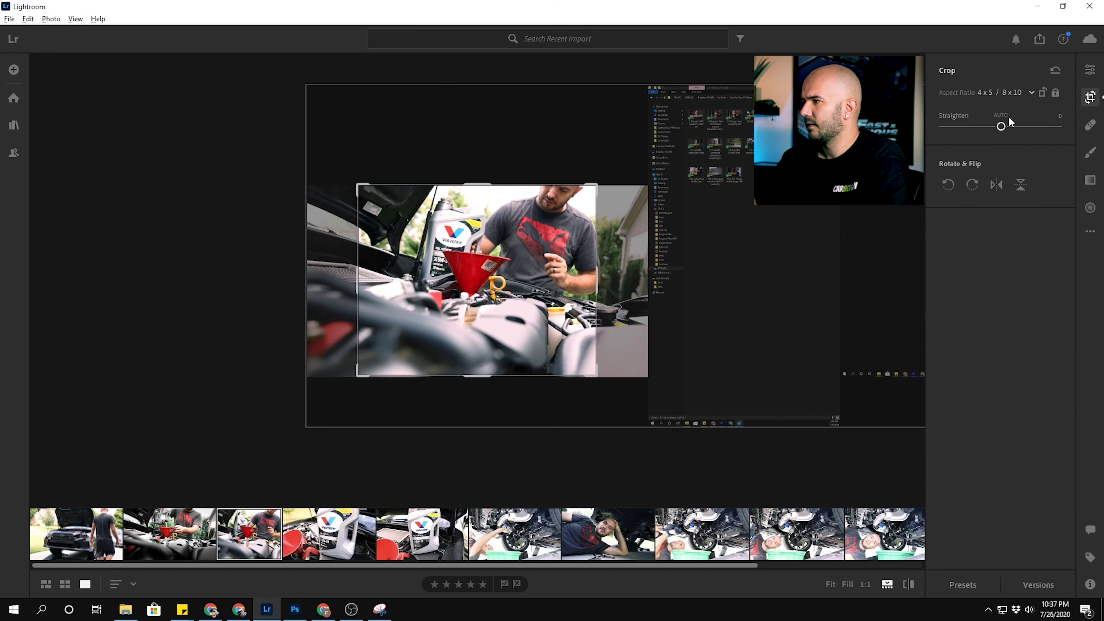
click(1044, 93)
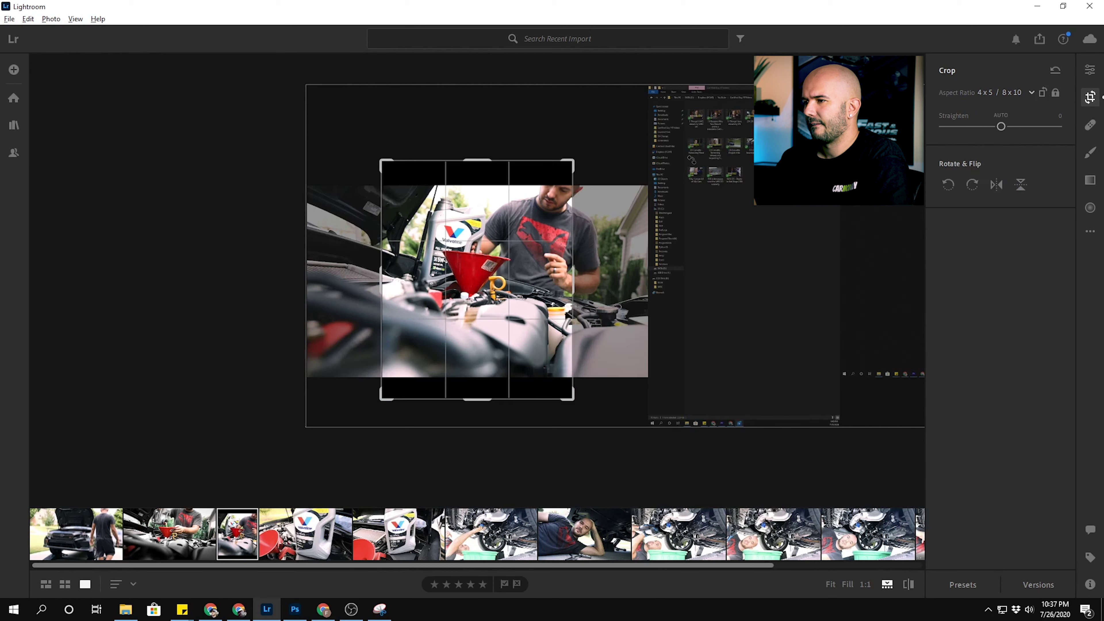
Fit the crop box to the photo's top and bottom, centre the funnel, and commit.
drag(488, 161, 488, 184)
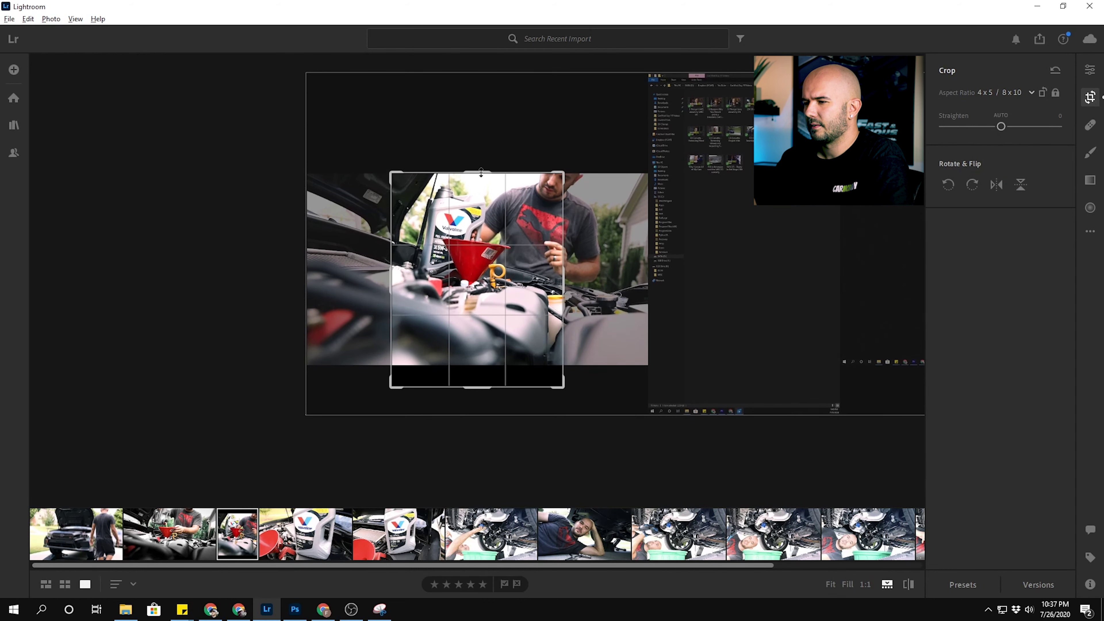
drag(476, 391, 476, 366)
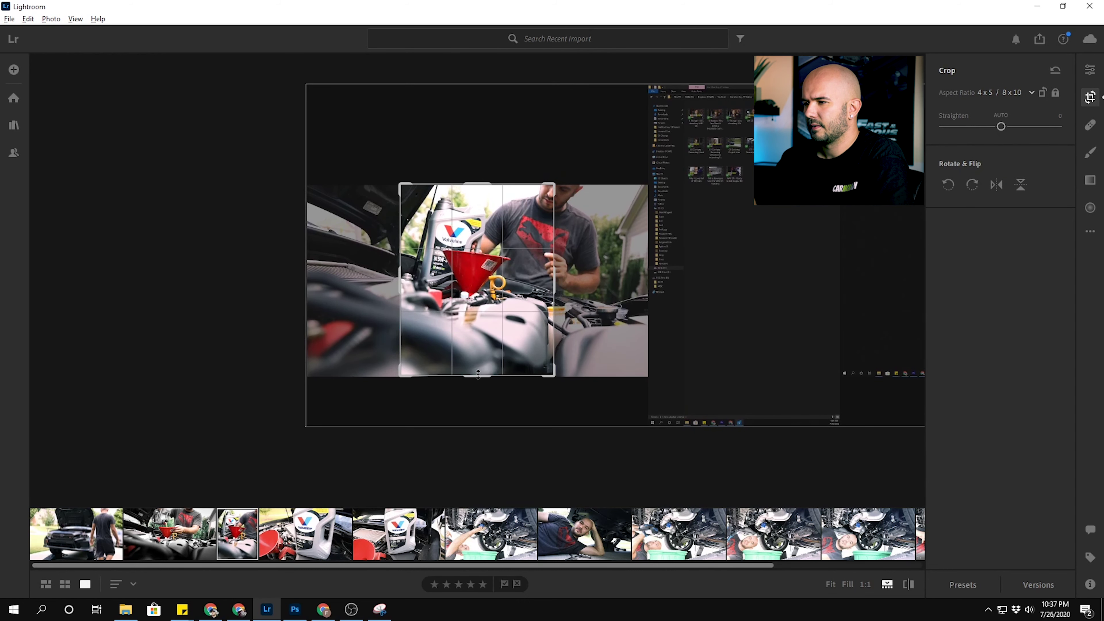
mouse_move(484, 272)
mouse_down()
mouse_move(441, 272)
mouse_move(520, 262)
mouse_up()
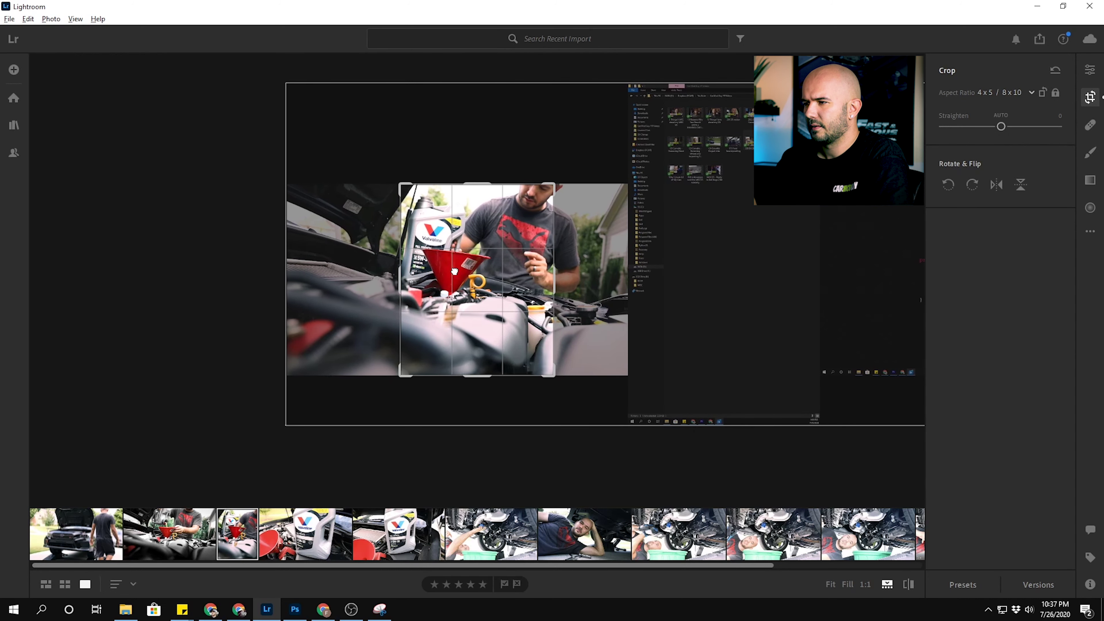
click(1090, 70)
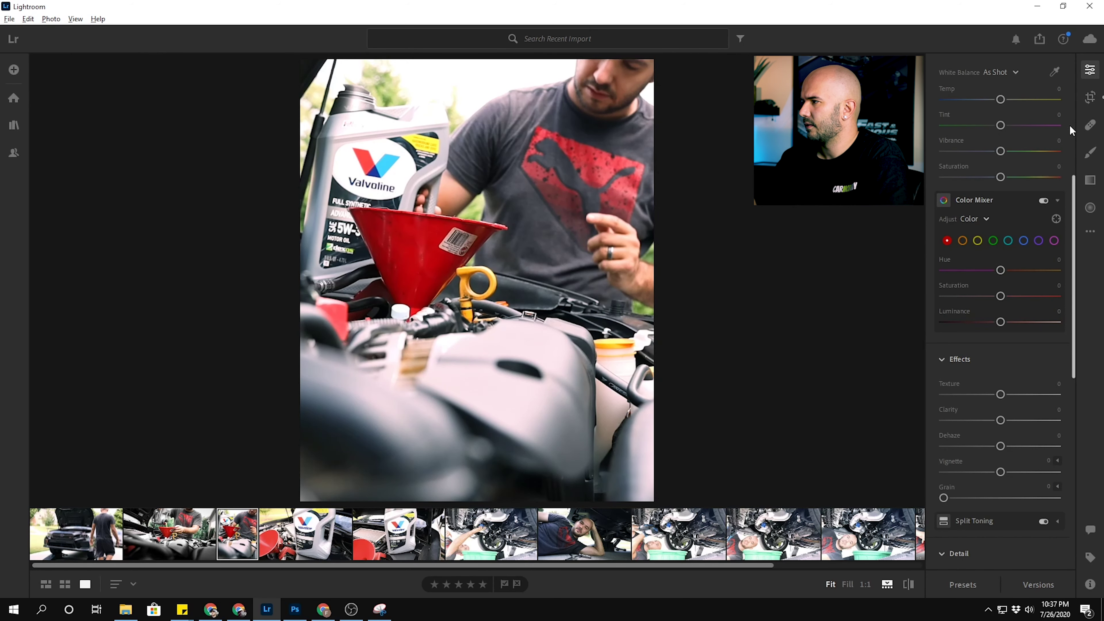
click(1090, 97)
Commit the crop and delete the duplicate Valvoline jug photo.
key(e)
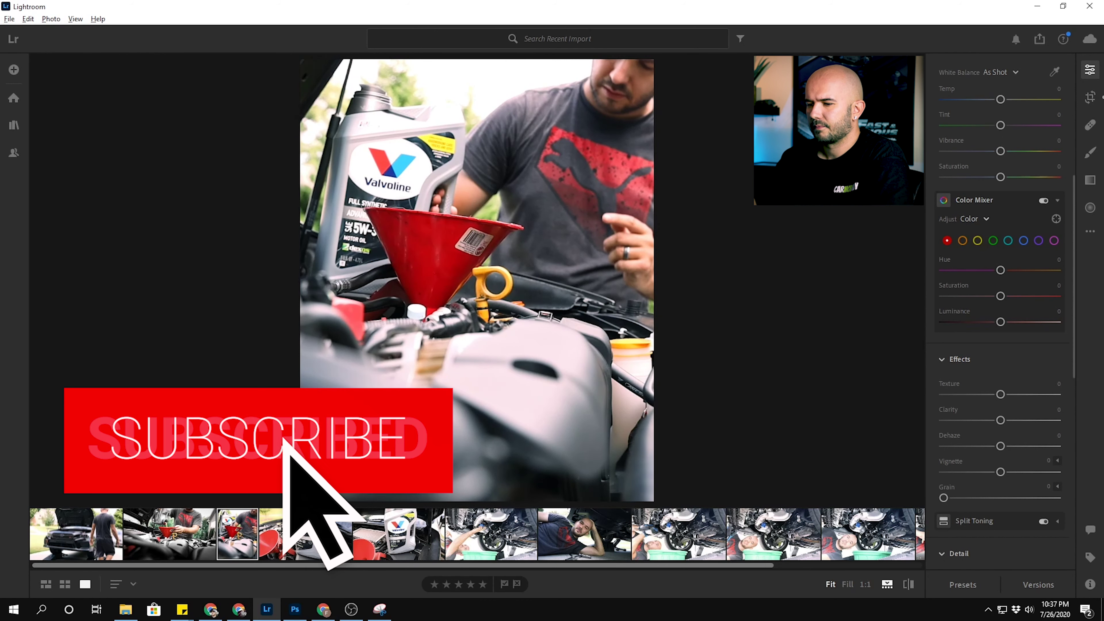
click(285, 541)
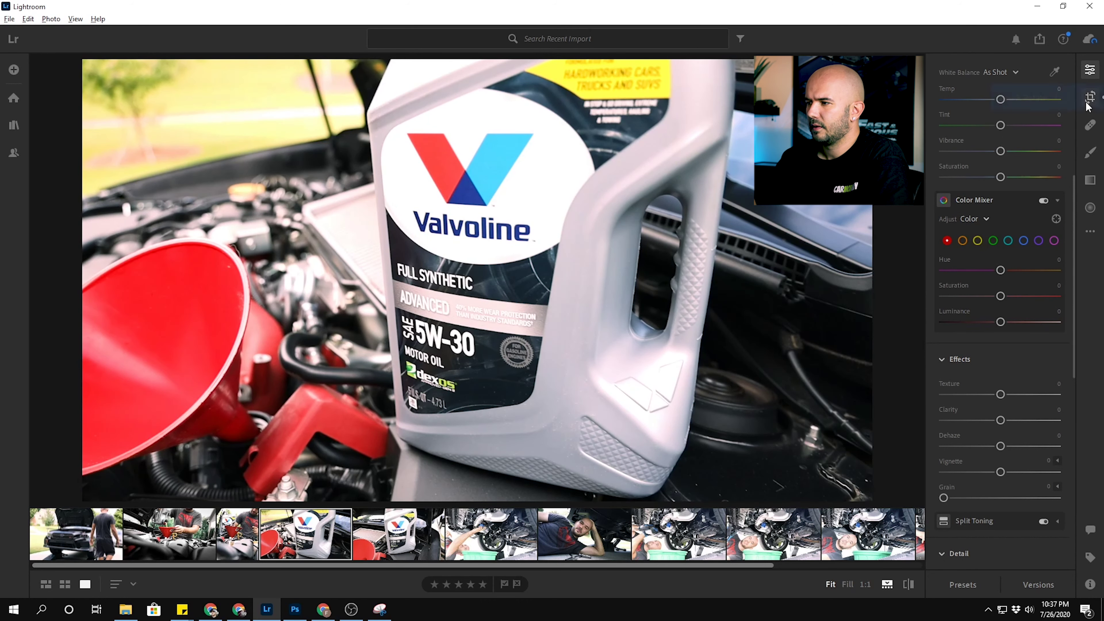
click(385, 546)
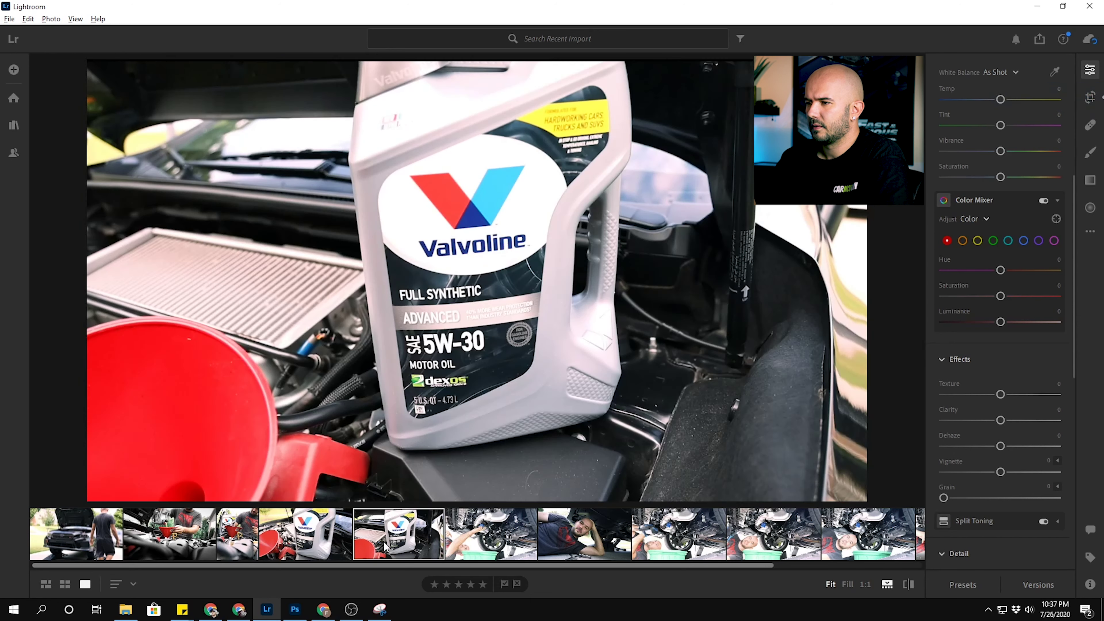
key(Left)
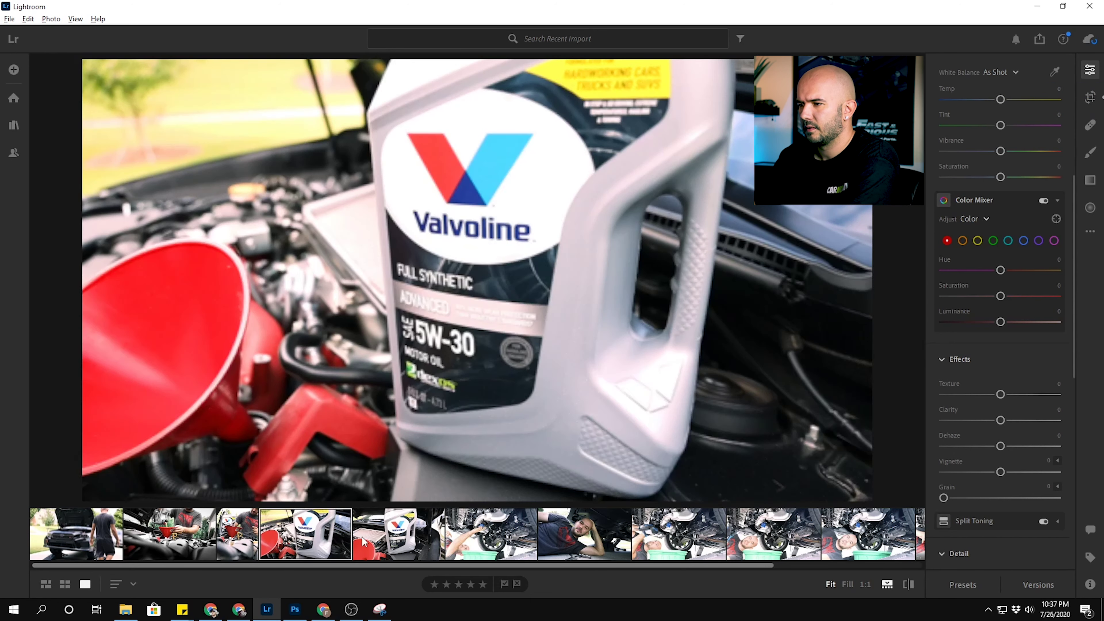
click(376, 541)
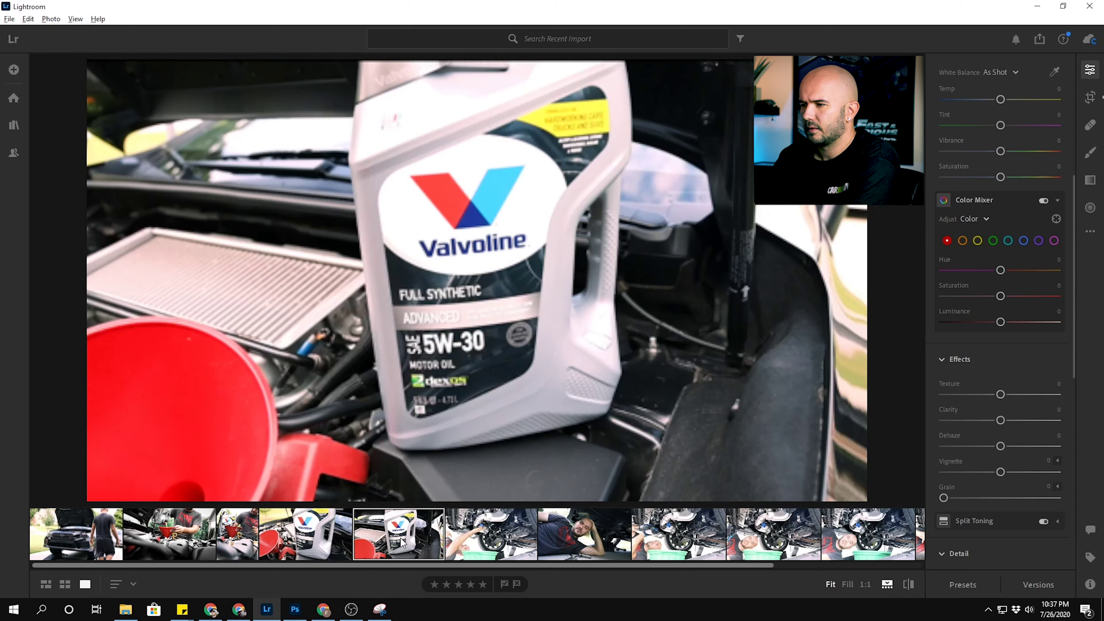
key(Delete)
click(607, 395)
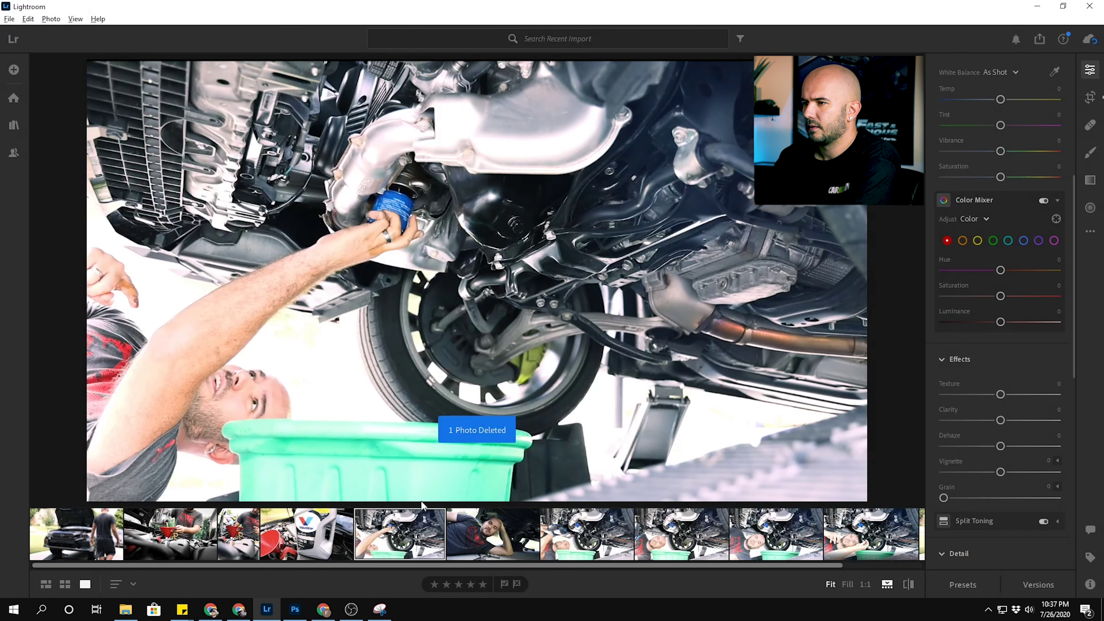
Delete a redundant under-car shot and return to the first photo.
click(482, 546)
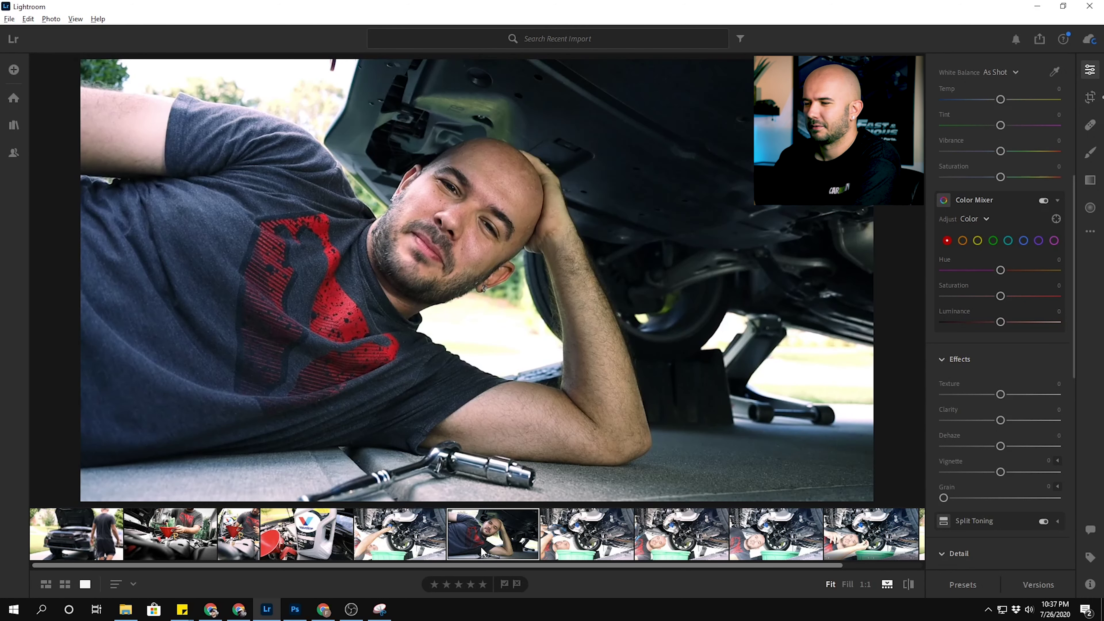
click(570, 540)
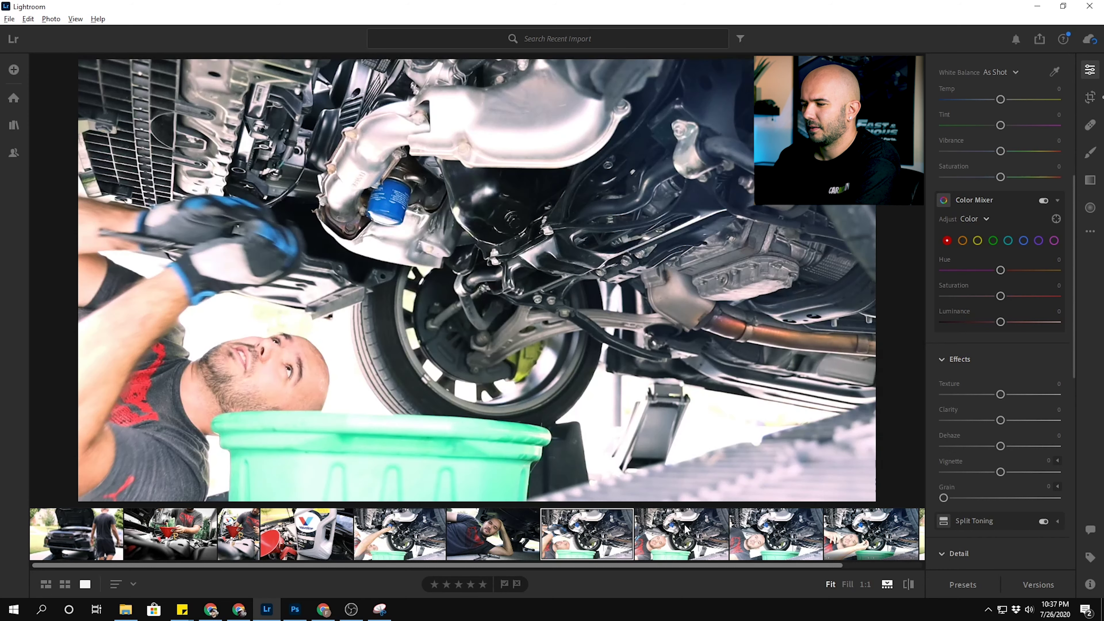
click(683, 536)
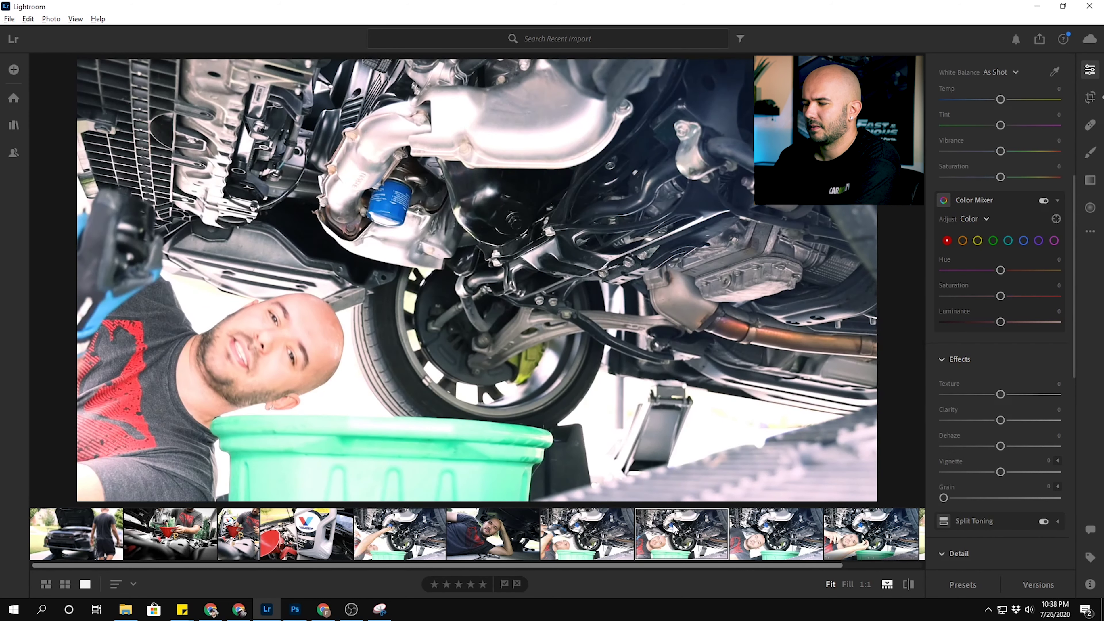
click(757, 543)
key(Delete)
click(600, 397)
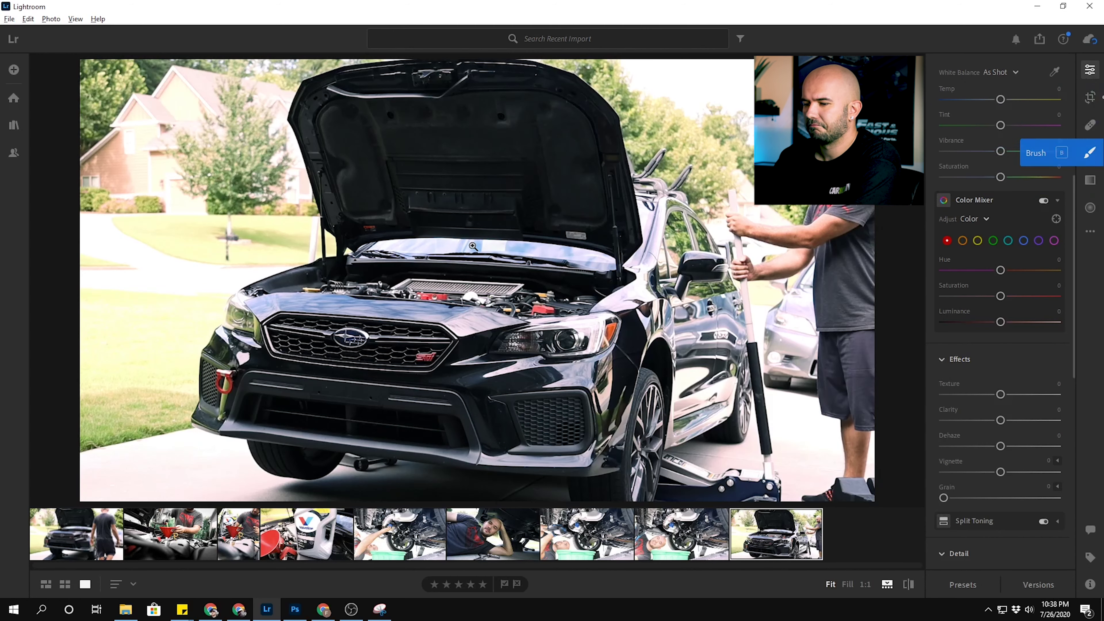
key(Home)
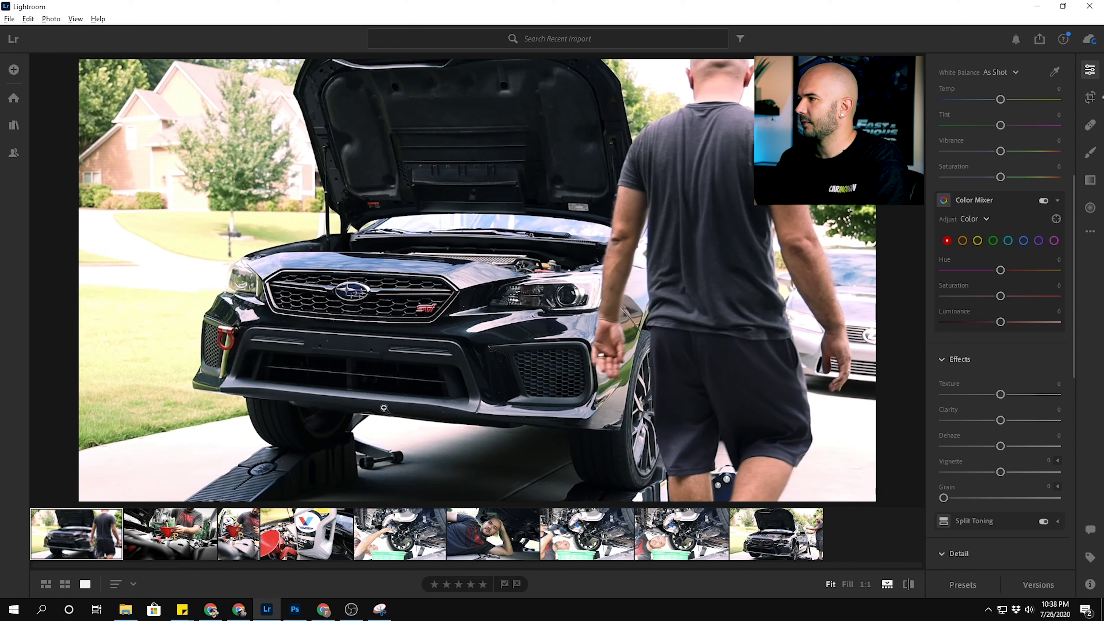
Apply Auto tone to the first photo, raise Highlights, and fully desaturate magenta.
scroll(1000, 151, up, 5)
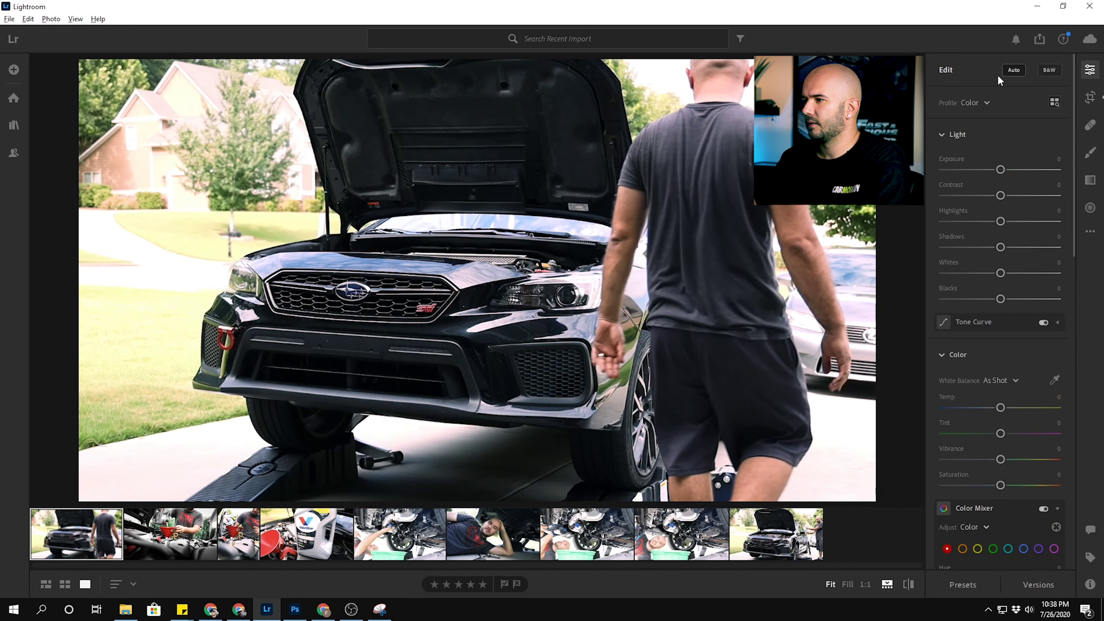
click(1013, 71)
mouse_move(955, 222)
mouse_down()
mouse_move(1004, 222)
mouse_move(1016, 250)
mouse_up()
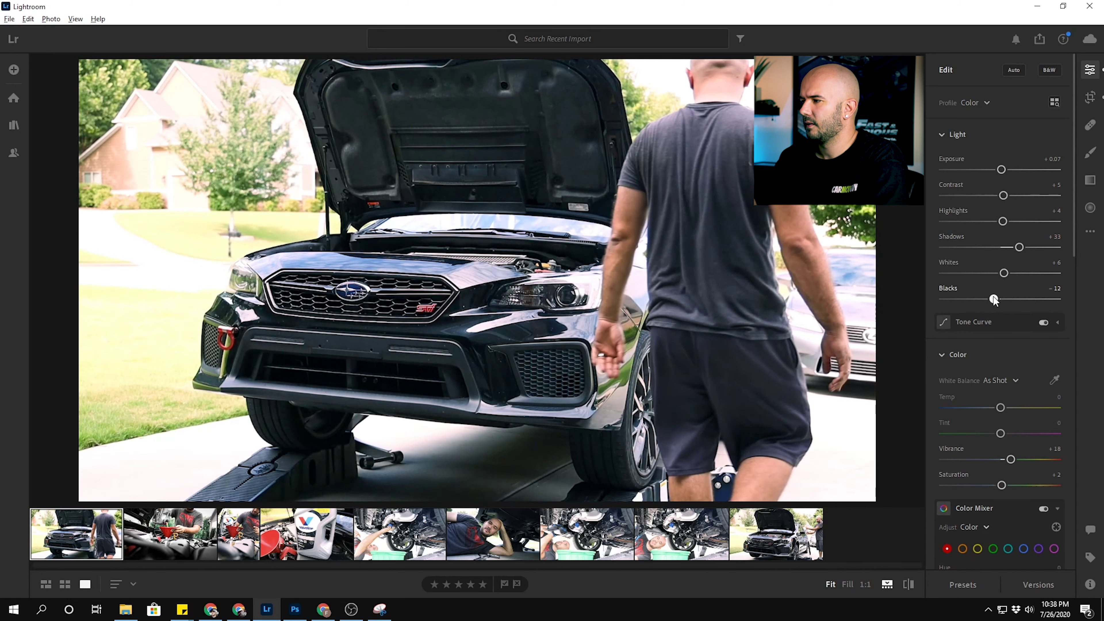
scroll(1000, 391, down, 5)
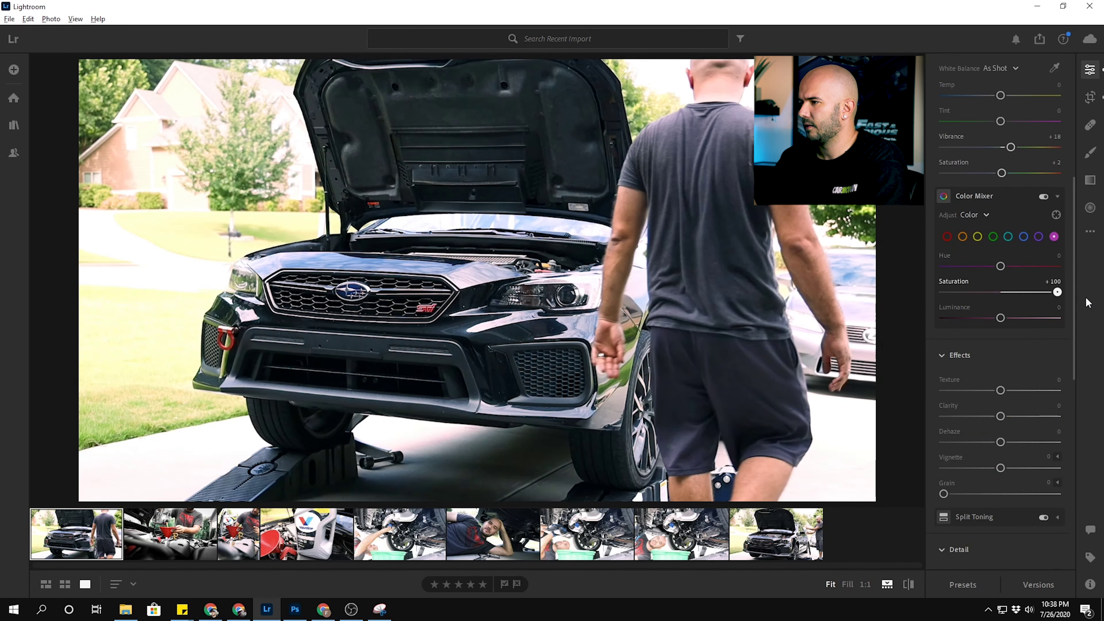
drag(1000, 292, 943, 292)
In the Color Mixer, fully desaturate purples and slightly darken blues.
click(1038, 237)
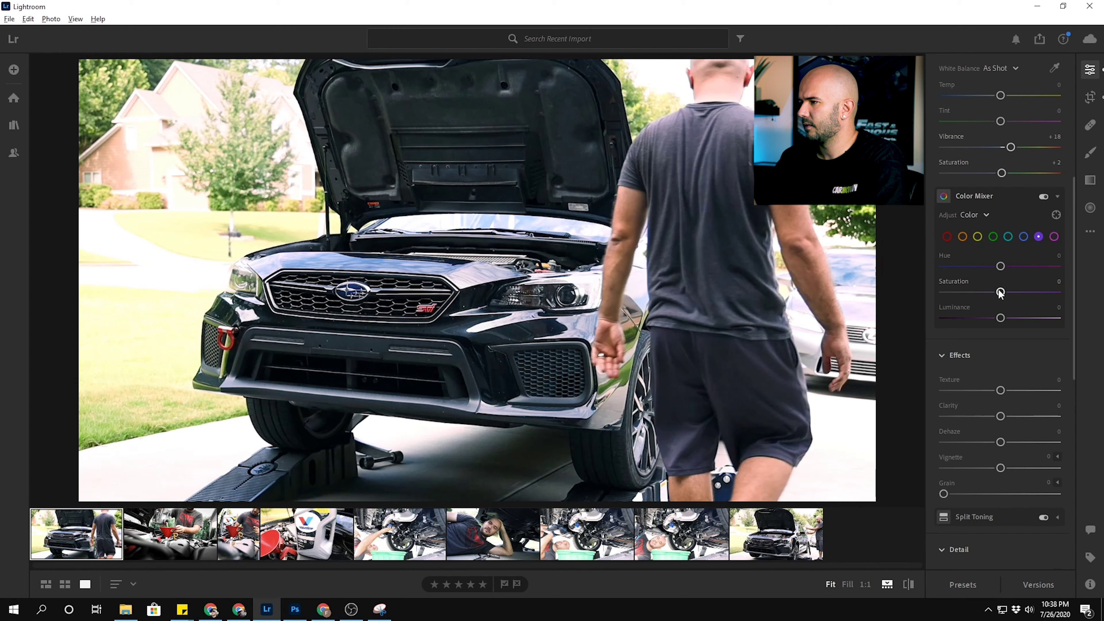
drag(1000, 292, 913, 293)
click(1024, 237)
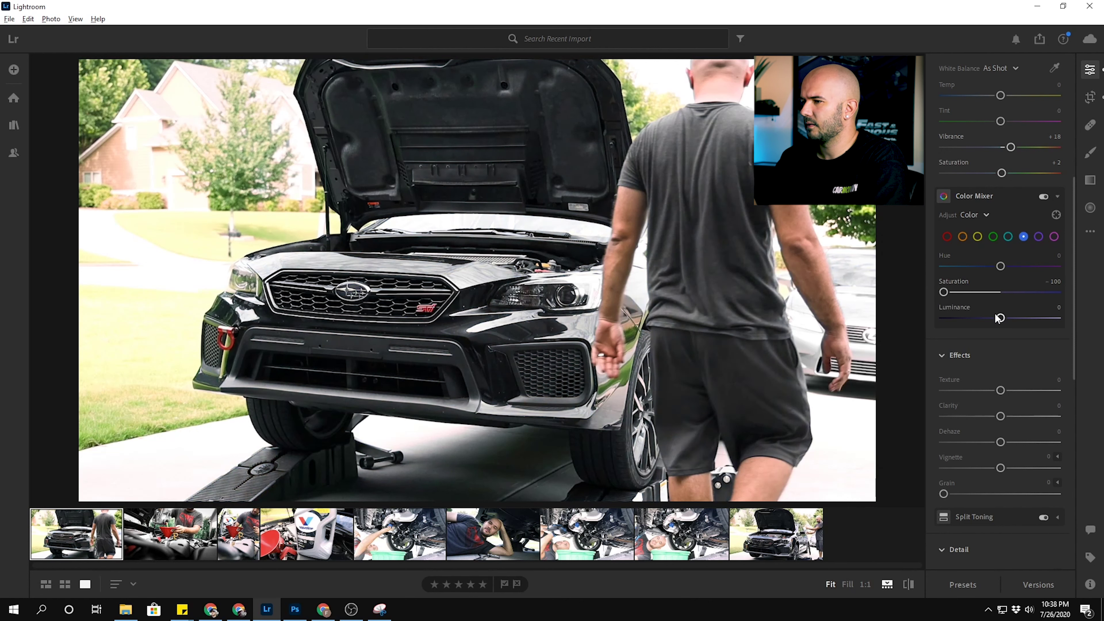
drag(1001, 318, 940, 292)
click(1008, 237)
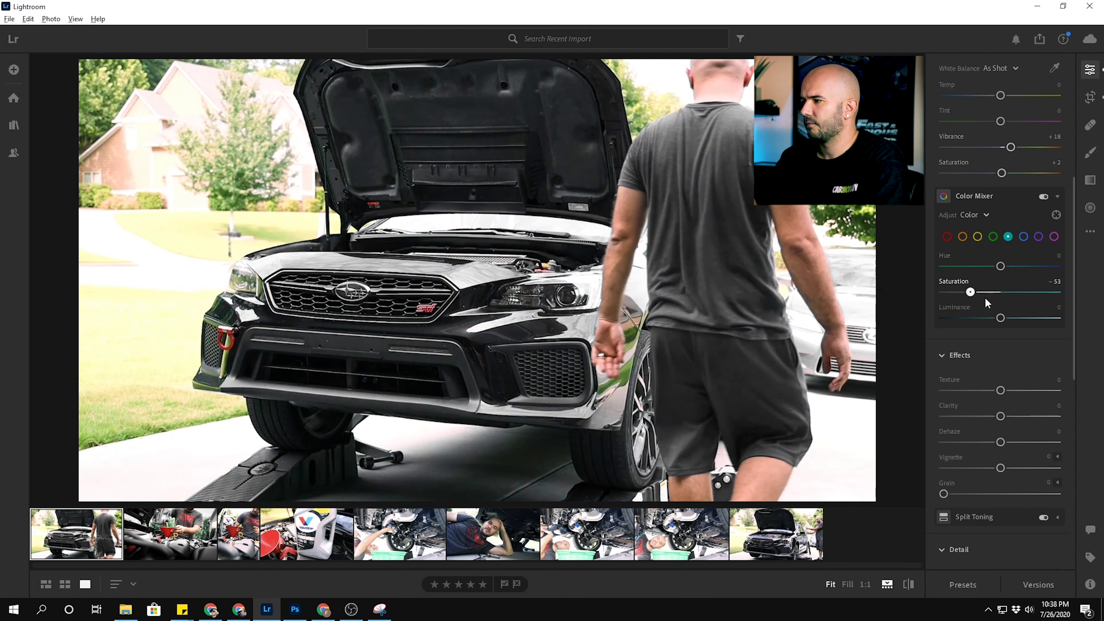
Adjust greens (Hue +42, Sat -25, Lum -53) and yellows (Hue +56, Sat -31, Lum -11).
click(993, 237)
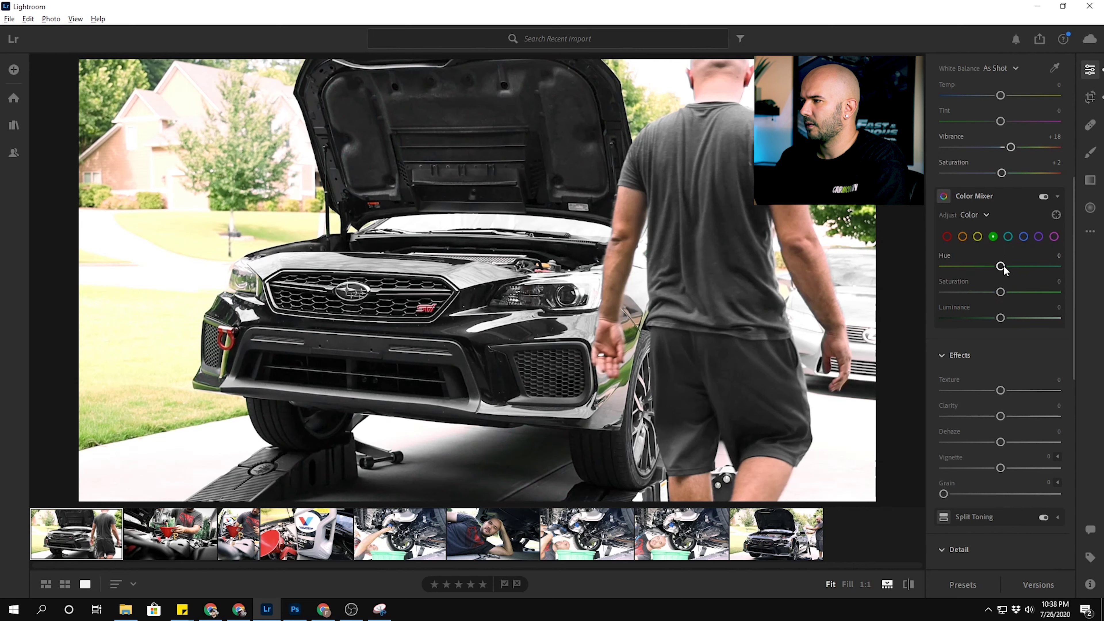
drag(1001, 266, 1026, 266)
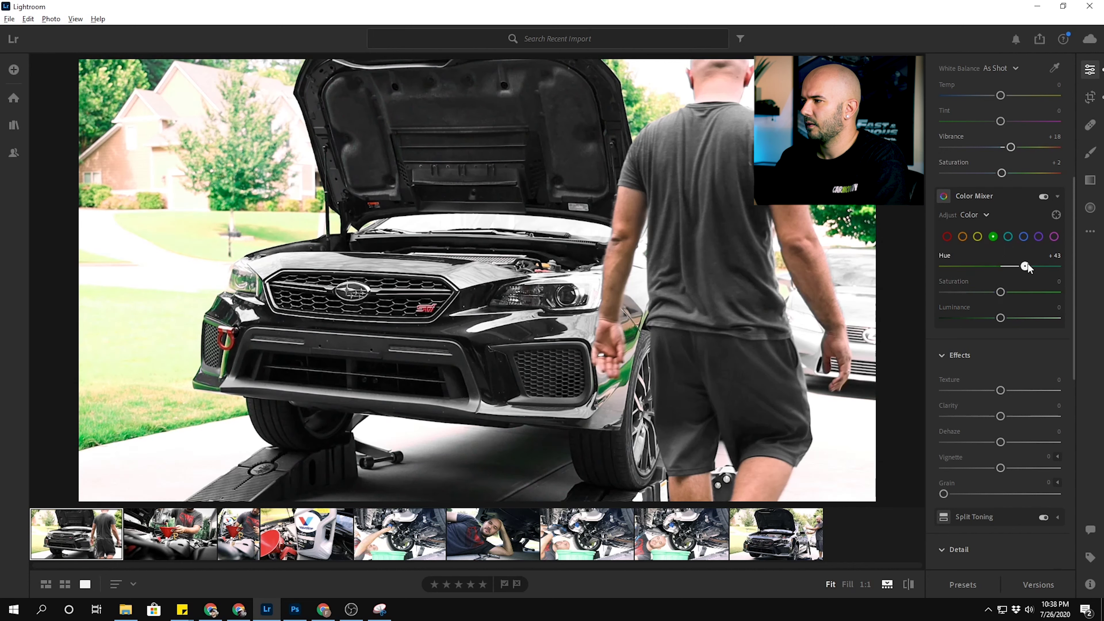
mouse_move(1001, 291)
mouse_down()
mouse_move(981, 292)
mouse_move(977, 318)
mouse_up()
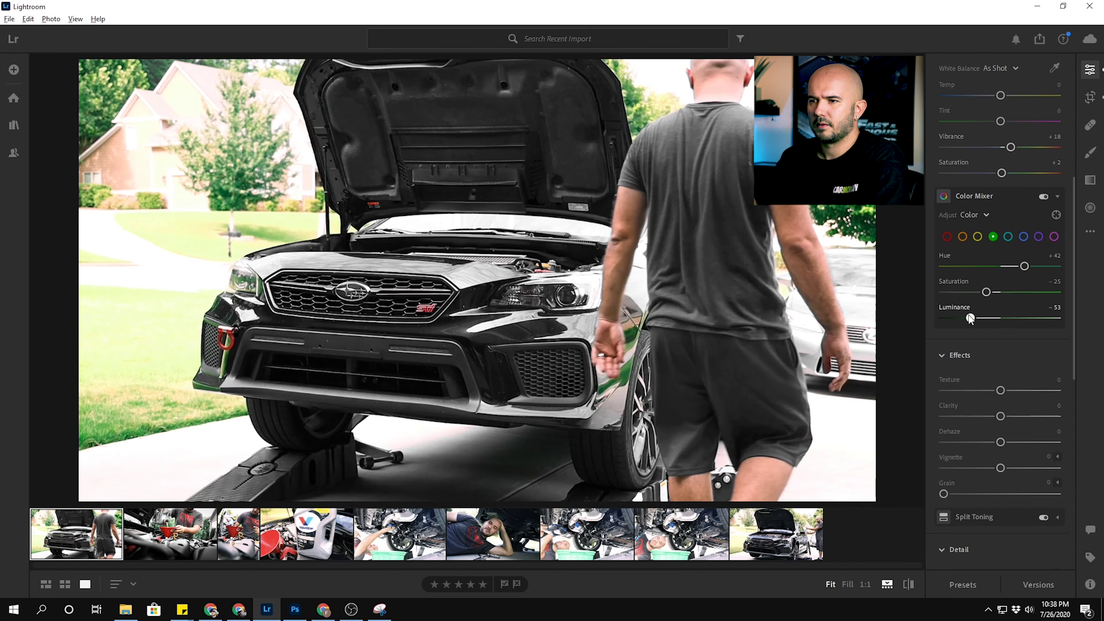
click(977, 236)
mouse_move(1001, 266)
mouse_down()
mouse_move(1040, 266)
mouse_move(991, 292)
mouse_move(976, 318)
mouse_move(994, 318)
mouse_up()
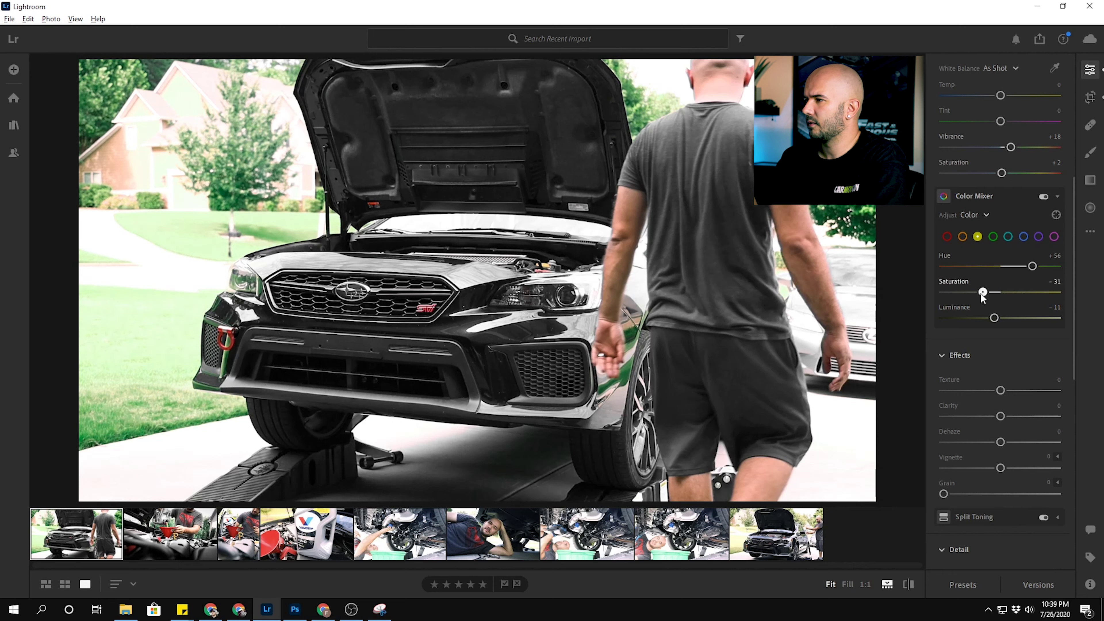
Try orange and red saturation changes, then undo both.
click(963, 236)
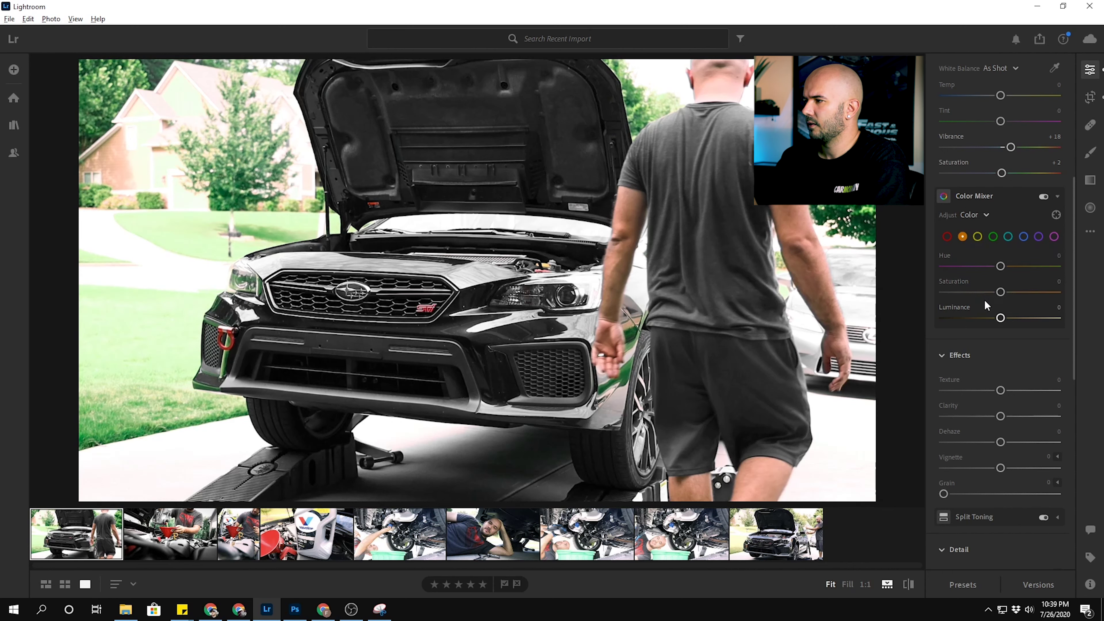
drag(1001, 292, 1008, 292)
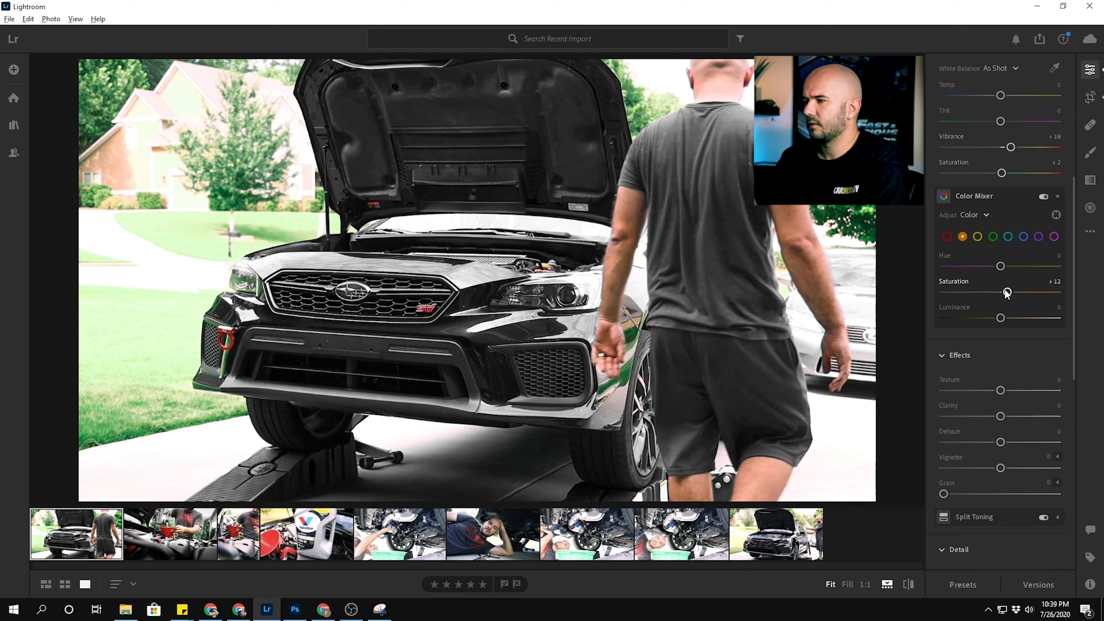
key(ctrl+z)
click(946, 236)
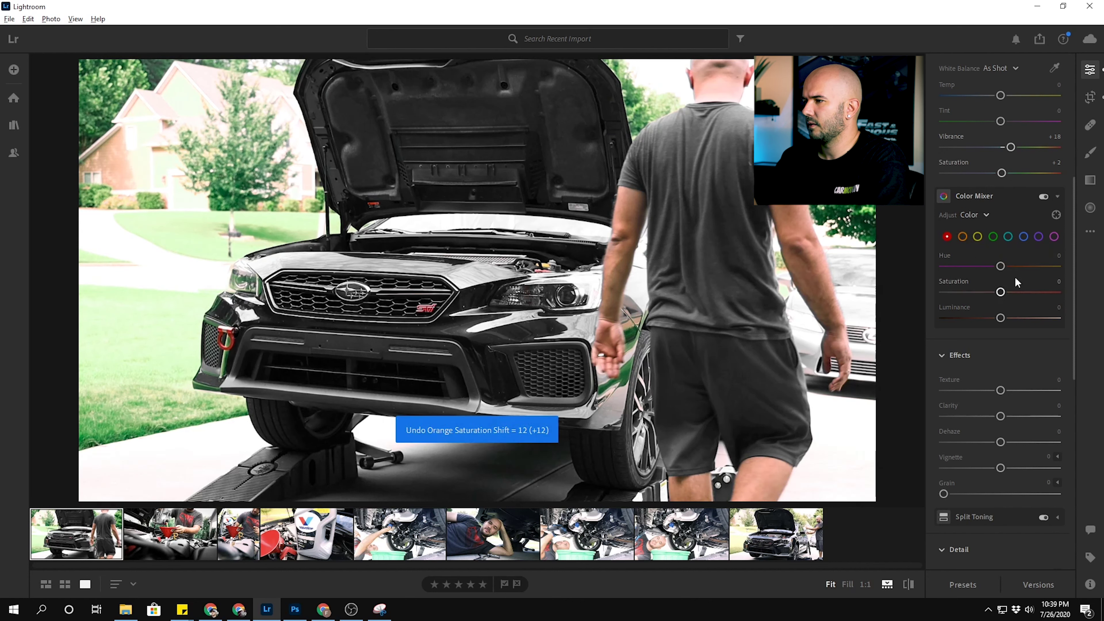
drag(1001, 292, 974, 292)
key(ctrl+z)
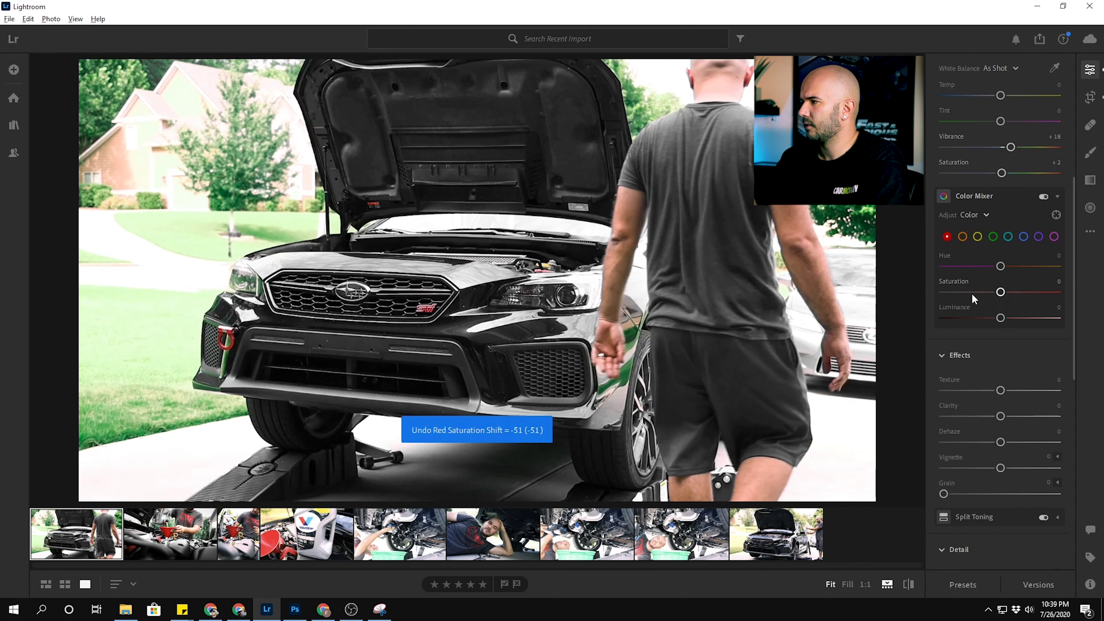
Increase Texture to +31.
scroll(1017, 331, down, 5)
scroll(999, 266, up, 2)
scroll(1028, 308, up, 2)
scroll(1021, 306, up, 2)
mouse_move(1001, 391)
mouse_down()
mouse_move(1032, 391)
mouse_move(1018, 391)
mouse_move(1015, 416)
mouse_up()
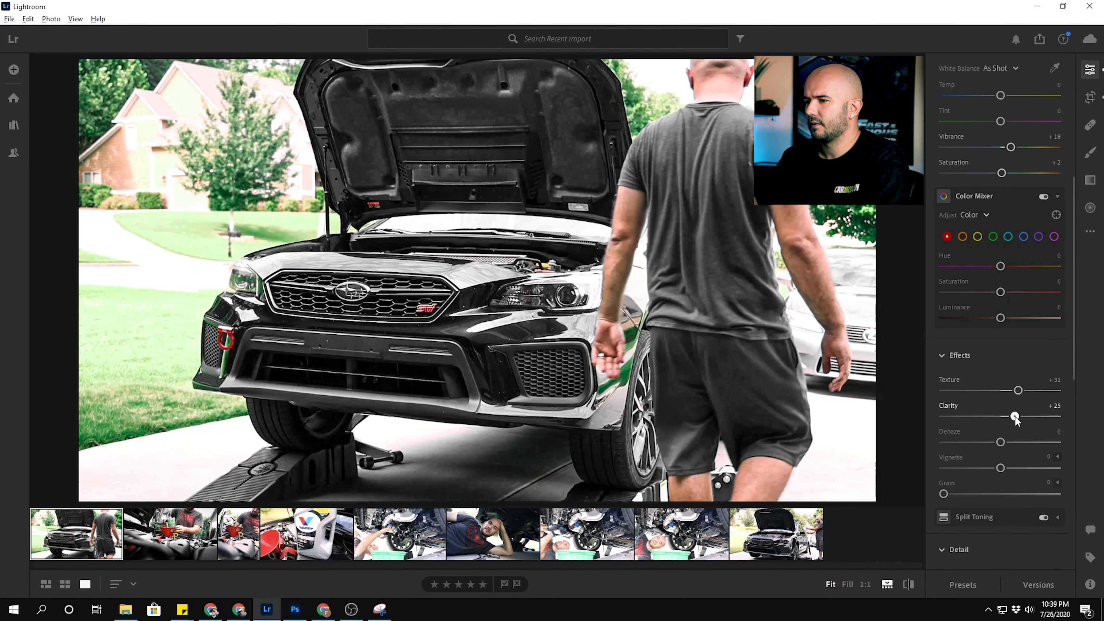
Set Dehaze to +12, Sharpening to 47 and Noise Reduction to 32.
scroll(1015, 417, down, 3)
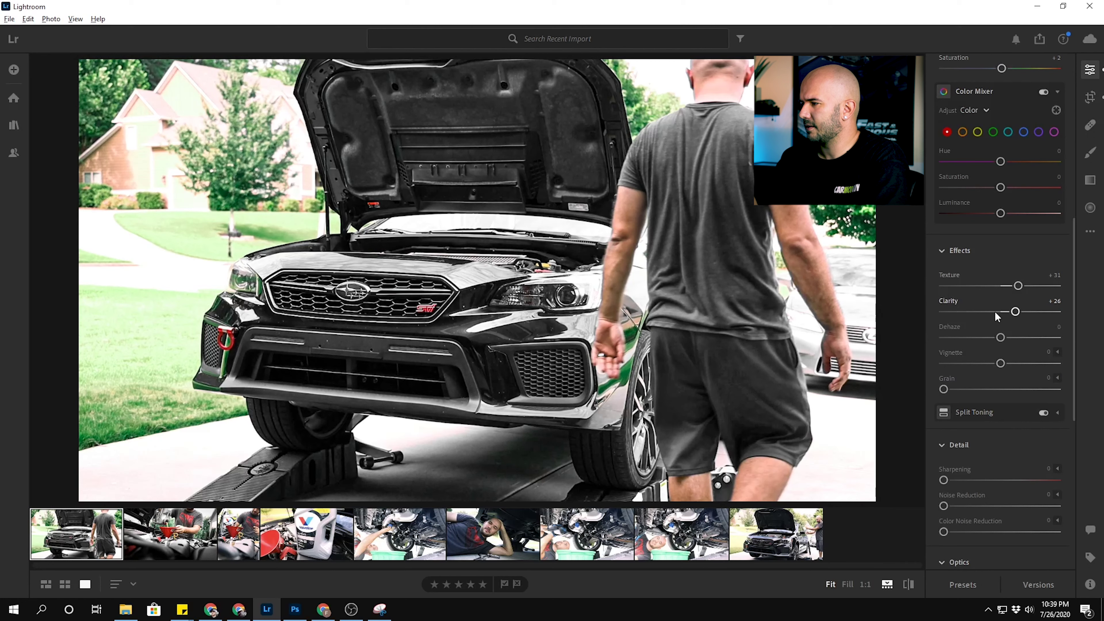
drag(999, 338, 1009, 335)
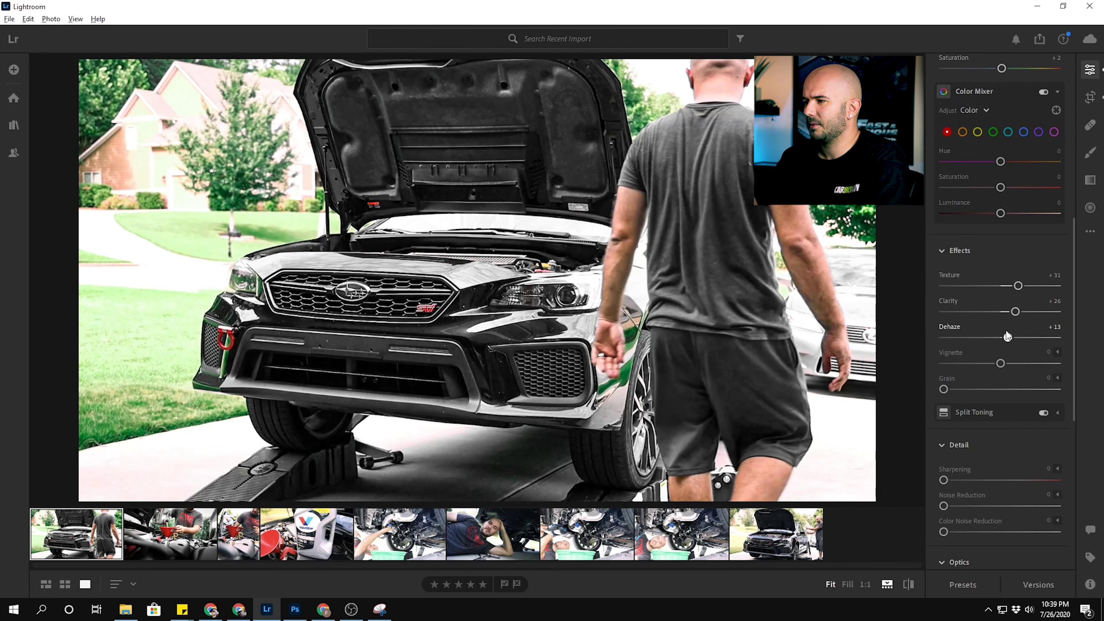
drag(1011, 335, 994, 364)
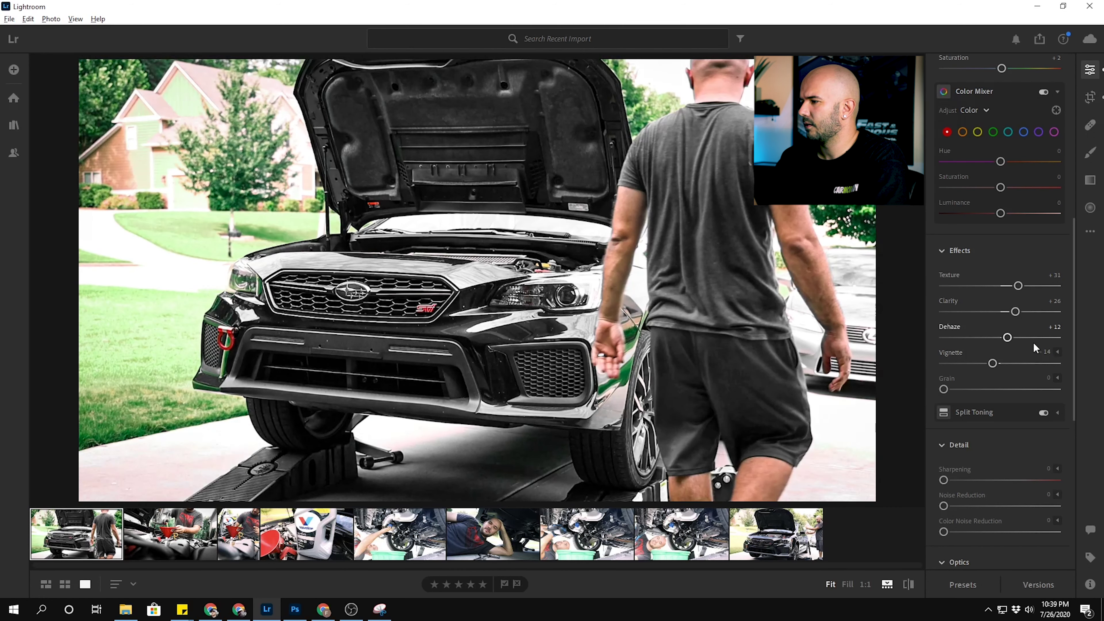
scroll(952, 378, down, 5)
mouse_move(944, 272)
mouse_down()
mouse_move(991, 271)
mouse_move(980, 271)
mouse_up()
drag(943, 298, 980, 298)
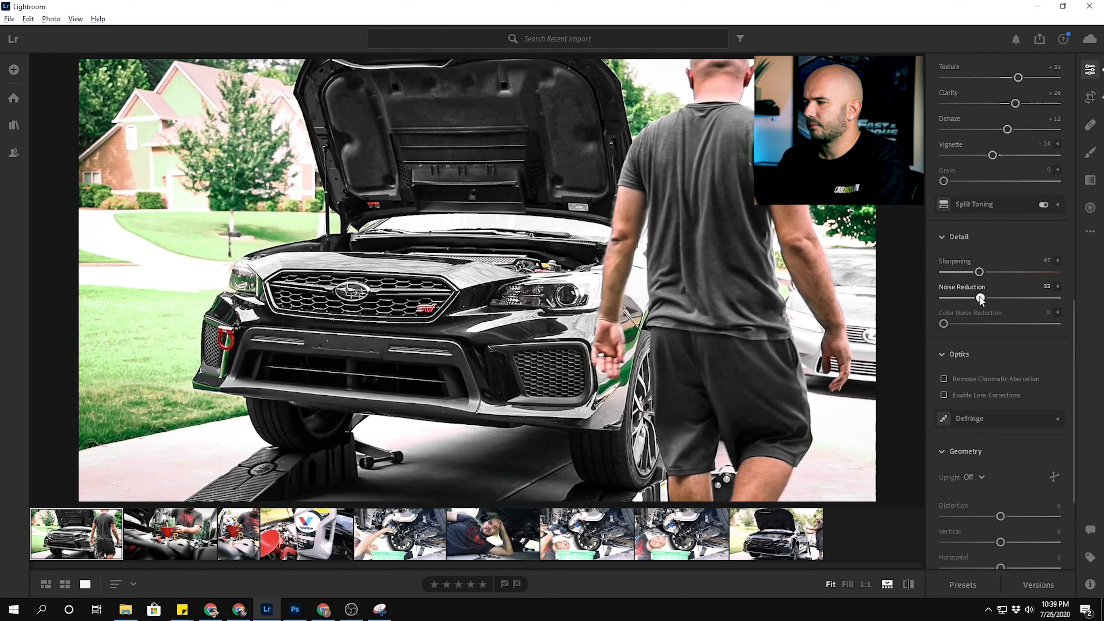
Open the crop settings, then the healing brush settings.
scroll(1011, 389, down, 4)
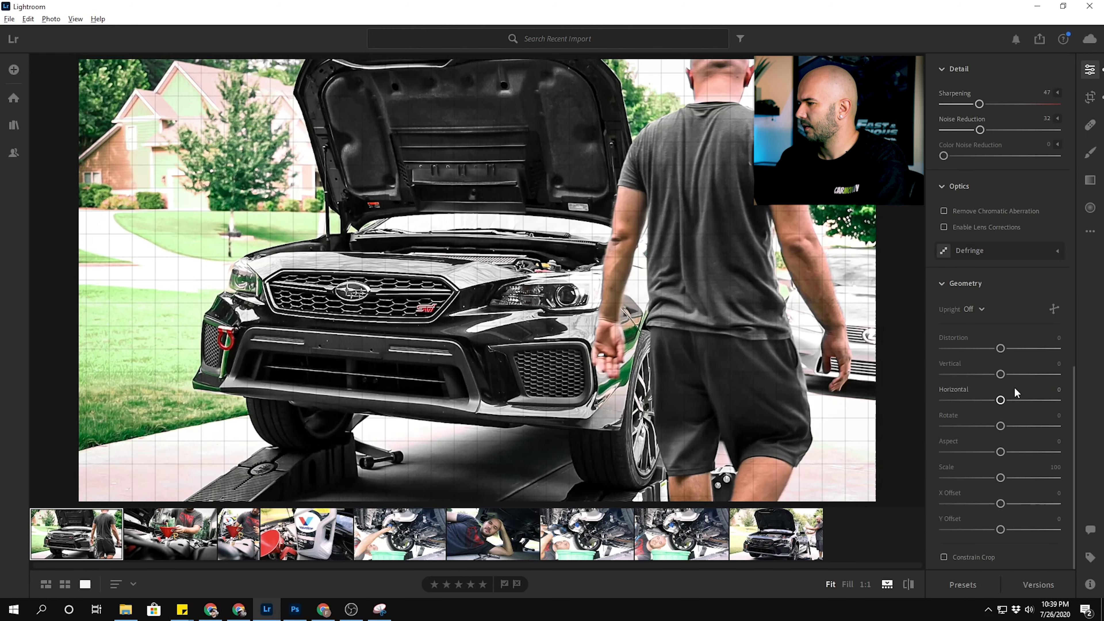
click(1090, 97)
click(1090, 125)
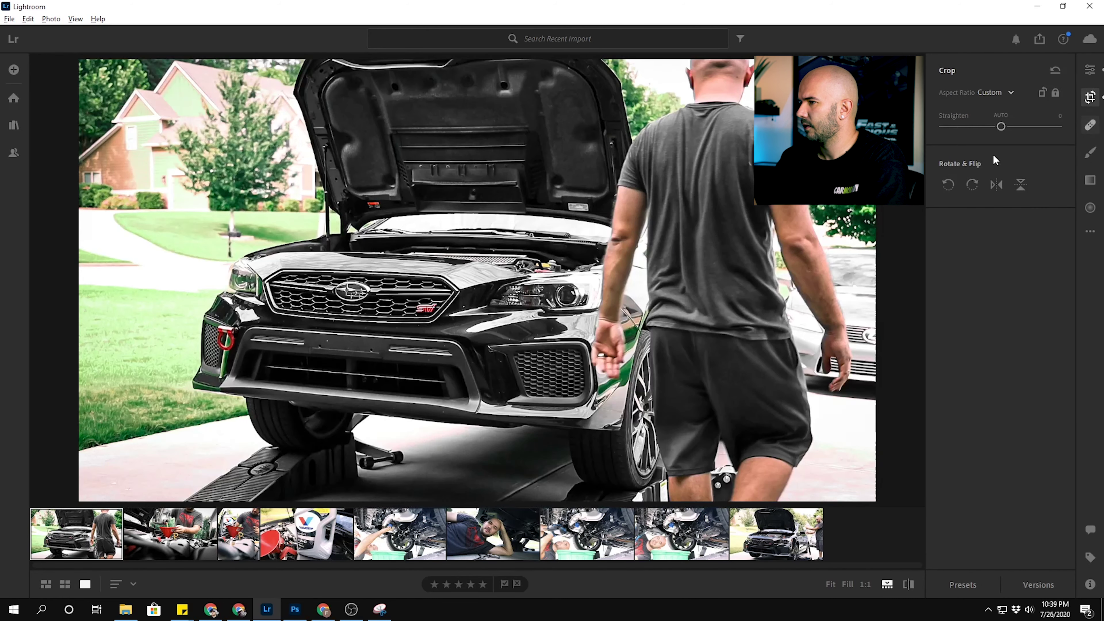
Create a brush mask at Saturation -97 and paint it over the house, removing a stray stroke.
click(1091, 152)
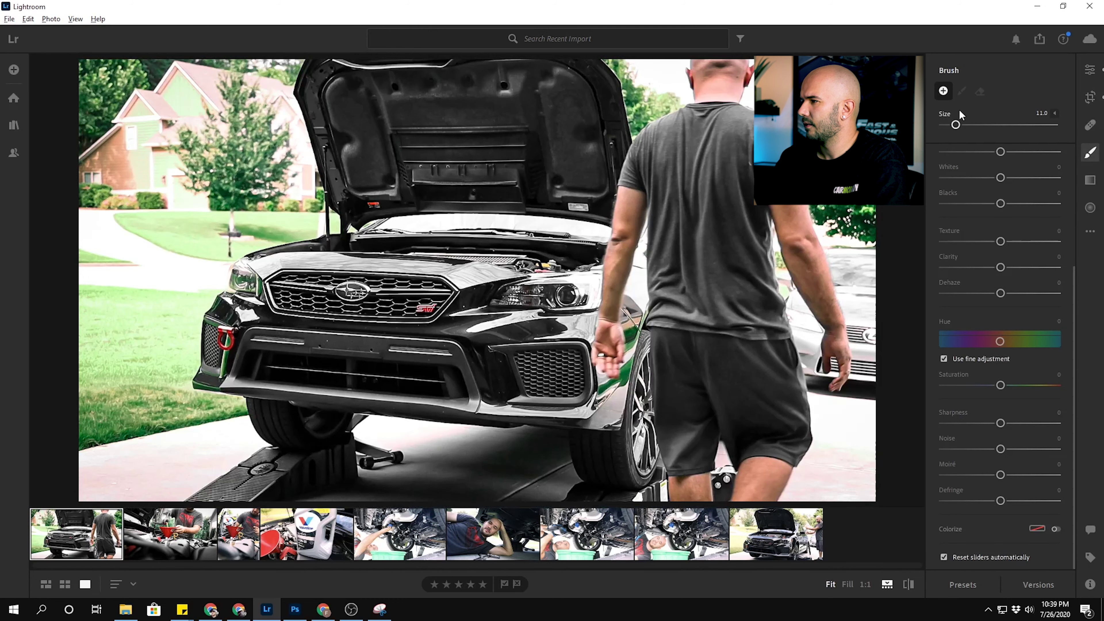
scroll(1033, 209, up, 3)
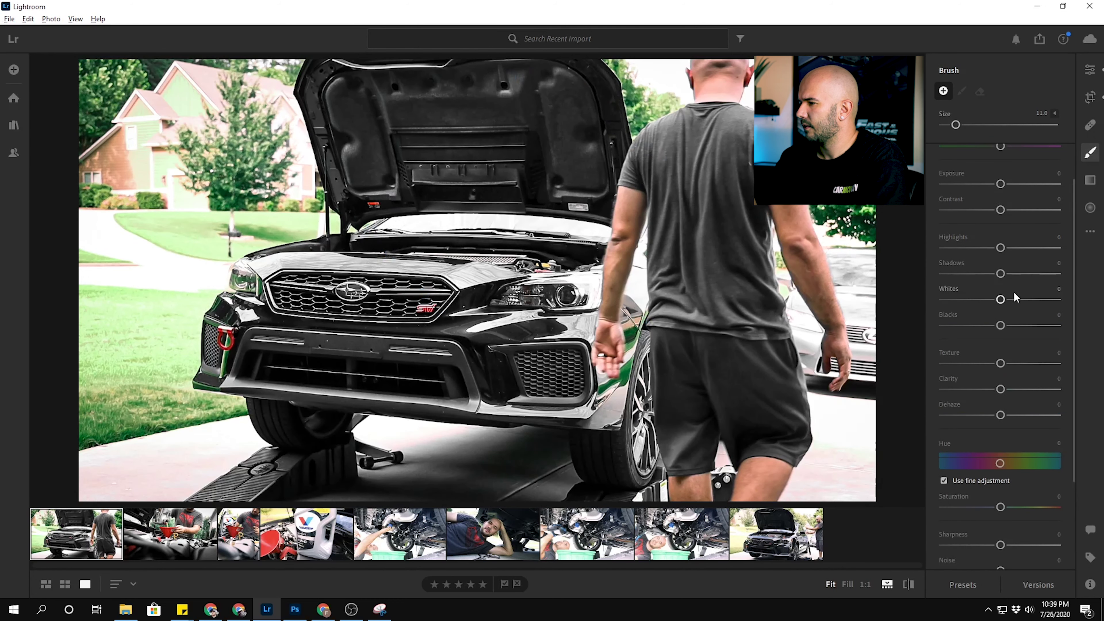
drag(1000, 508, 946, 508)
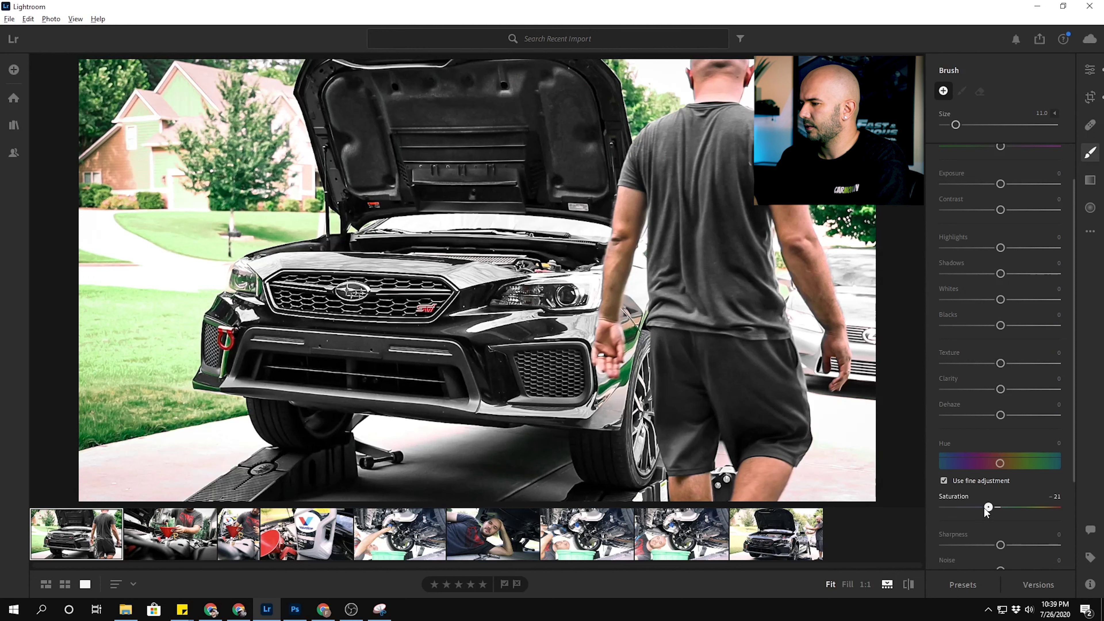
drag(120, 121, 143, 146)
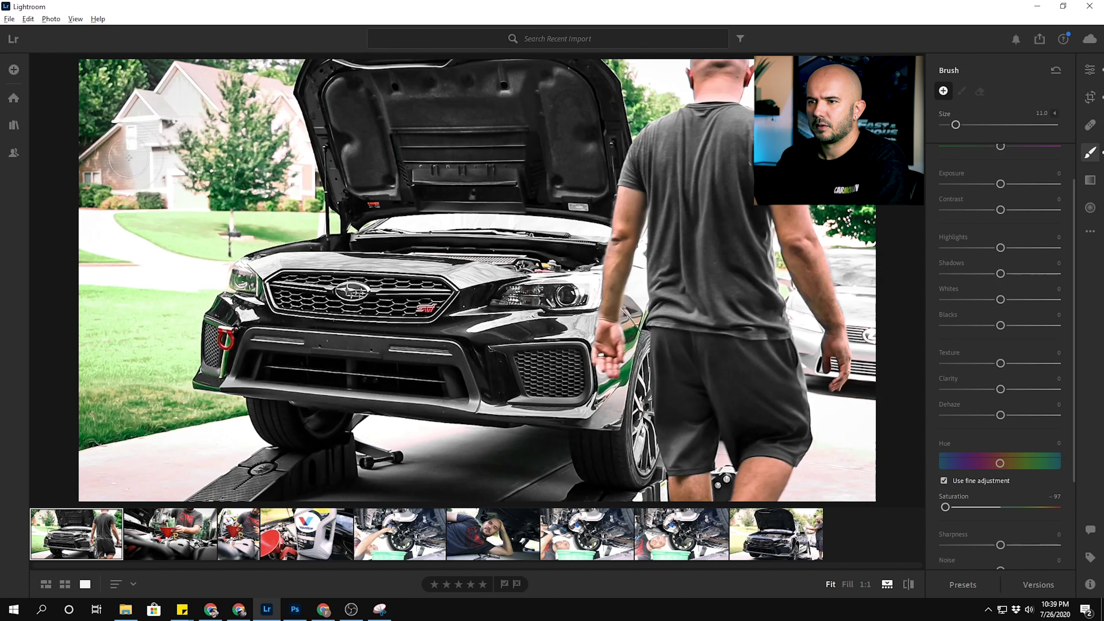
drag(138, 159, 96, 174)
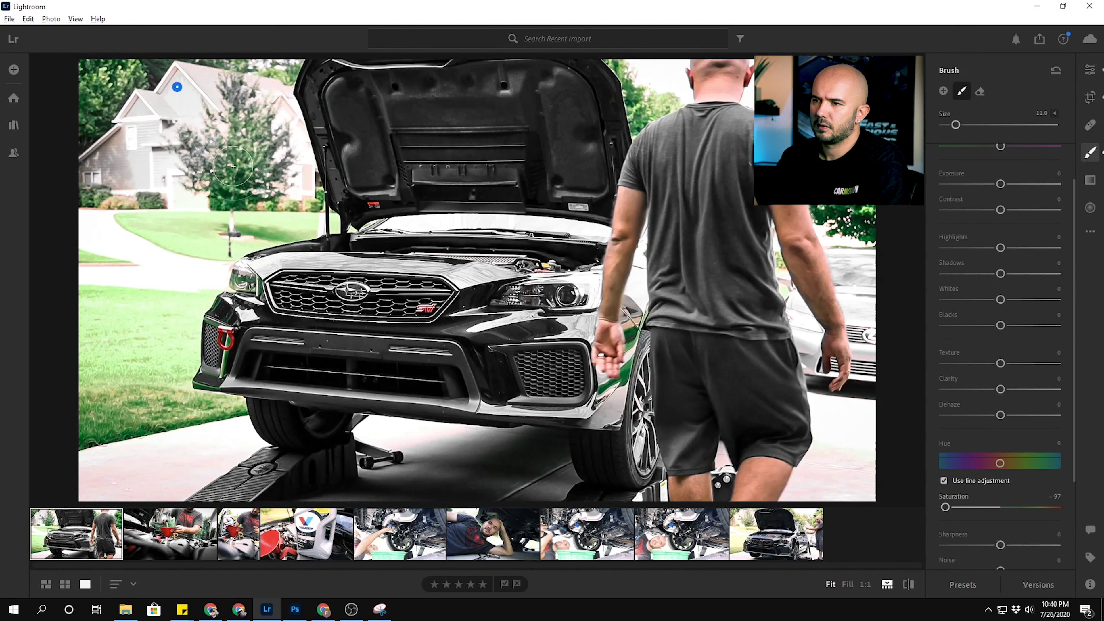
key(ctrl+z)
key(ctrl+z)
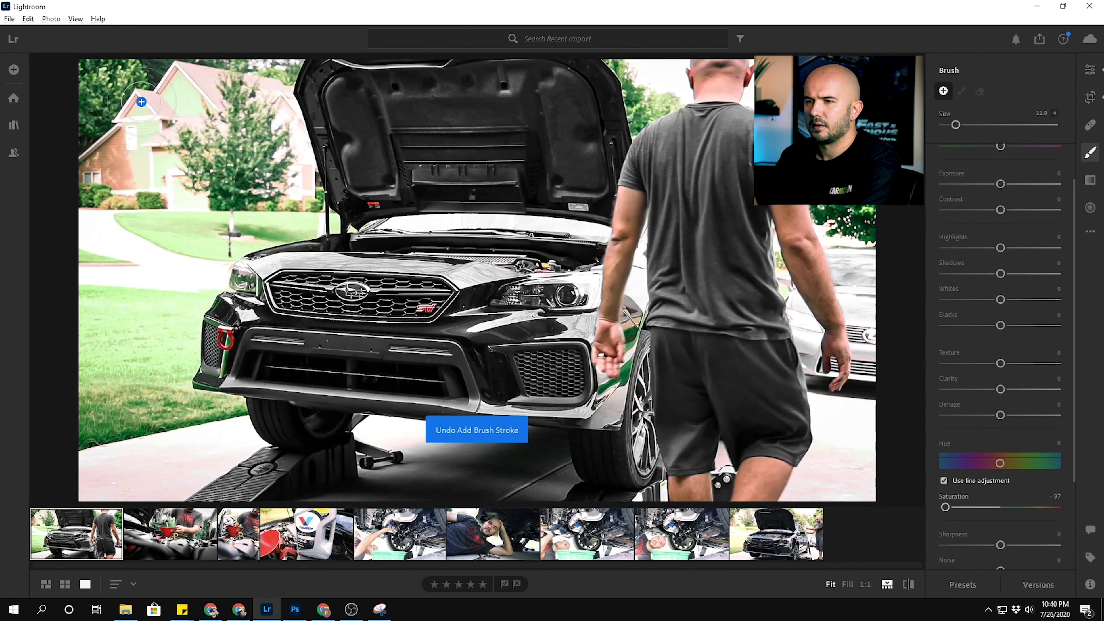
Shrink the brush, add a stroke on the house, zoom to 1:1, and set brush size 7.
key(bracketleft)
key(bracketleft)
key(bracketleft)
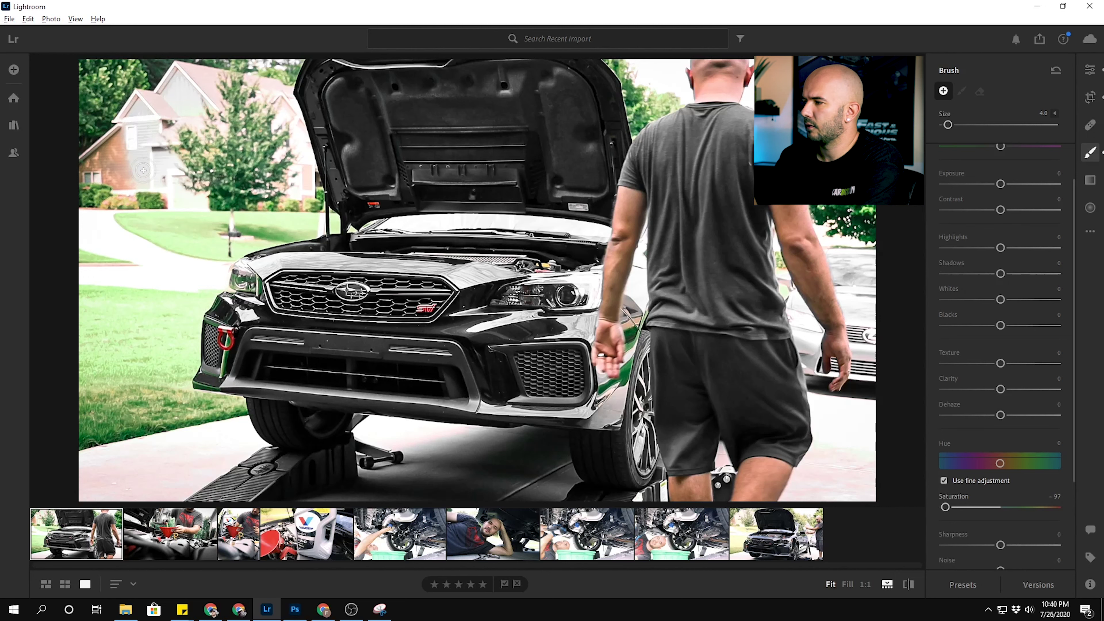
click(139, 110)
key(z)
key(bracketright)
key(bracketright)
key(bracketright)
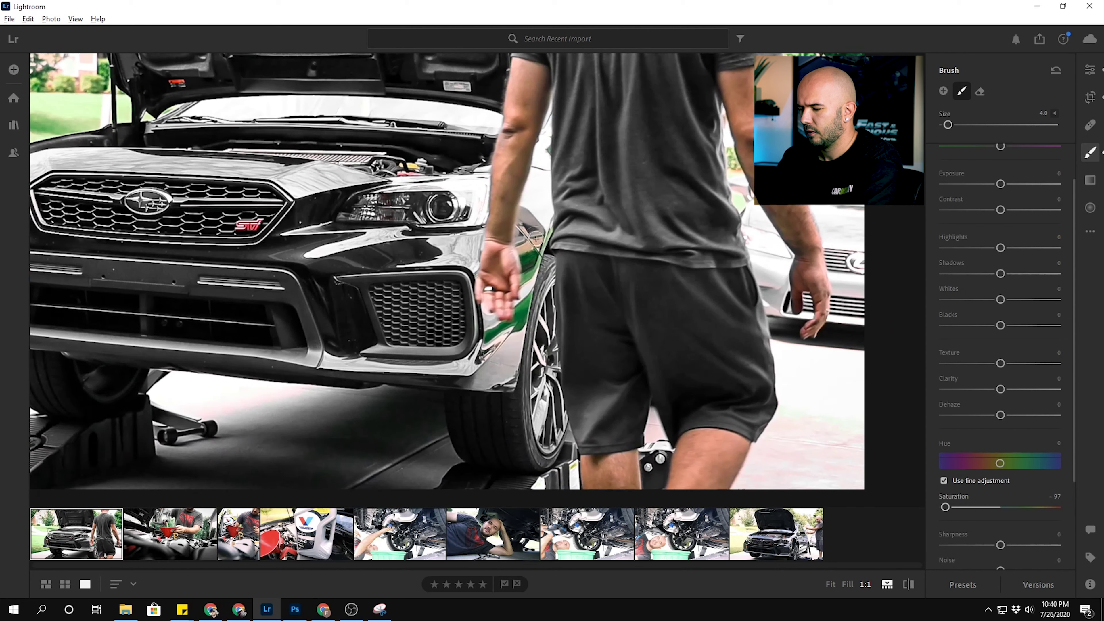
Desaturate the green reflections down the fender and along the bumper corner.
drag(531, 251, 528, 291)
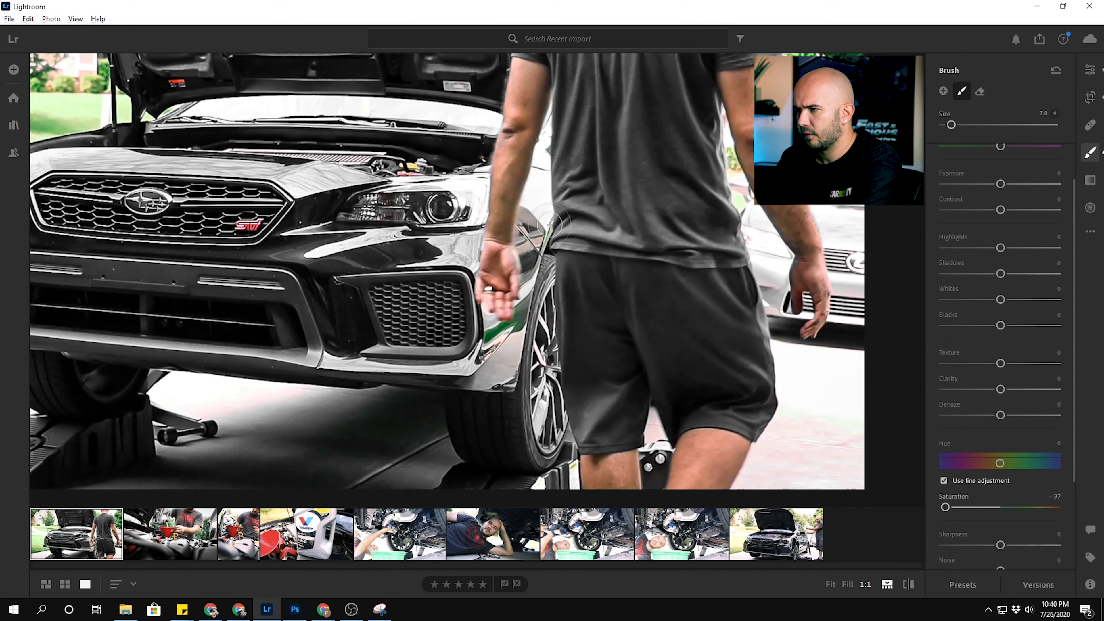
drag(528, 291, 527, 334)
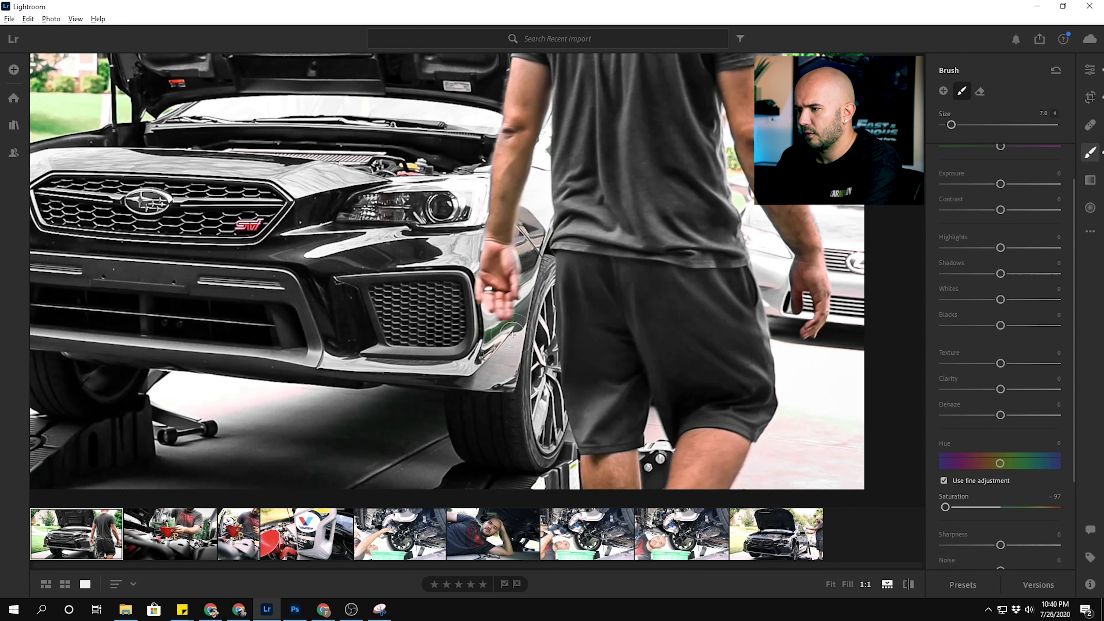
drag(523, 322, 473, 361)
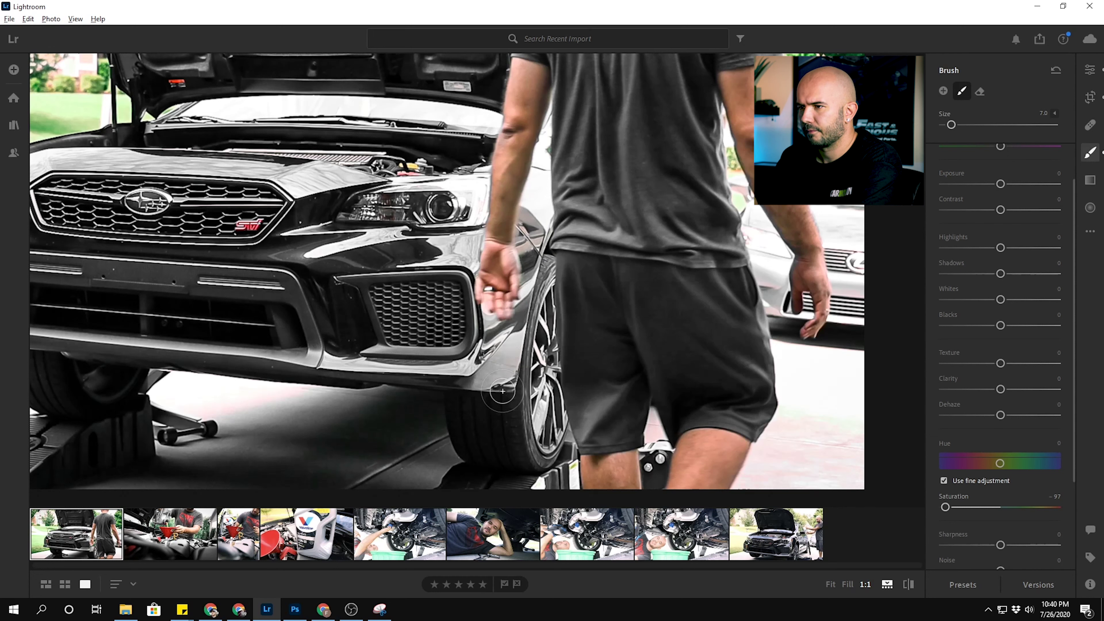
key(ctrl+minus)
key(bracketright)
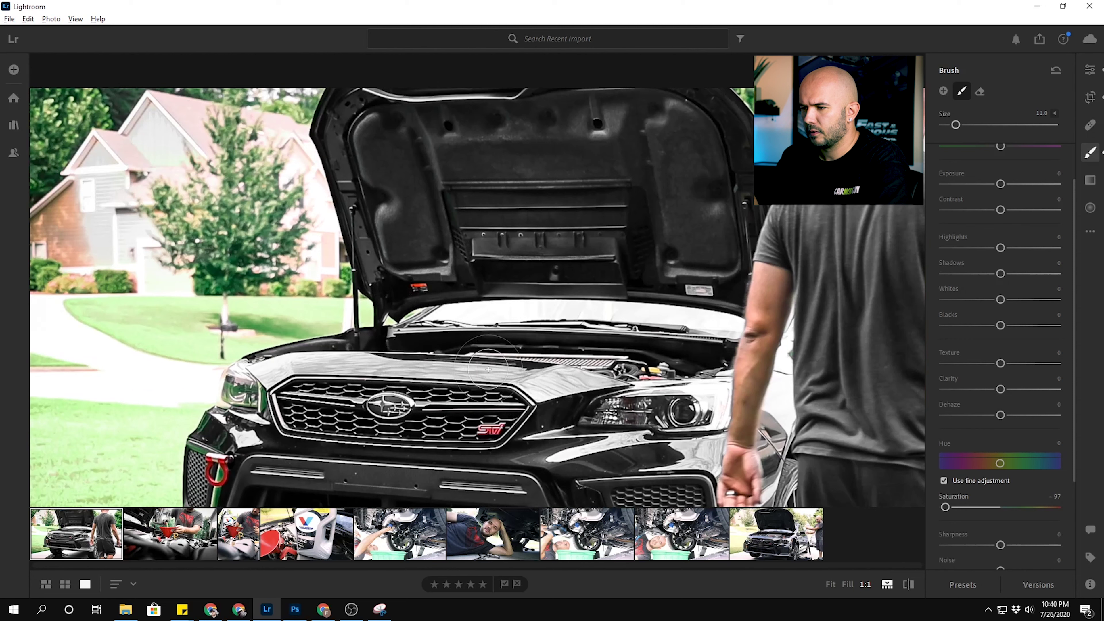
Desaturate green on the headlight and tow-hook strut with smaller brushes, then fit the whole photo.
mouse_move(275, 382)
mouse_down()
mouse_move(250, 436)
mouse_move(364, 304)
mouse_up()
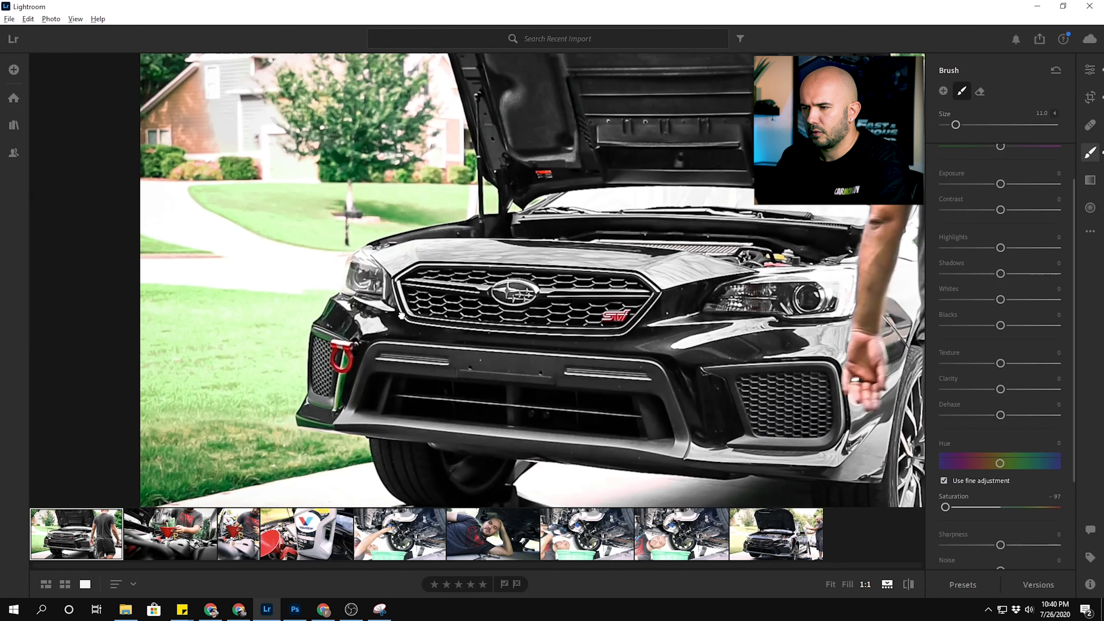
key(bracketleft)
drag(365, 305, 341, 391)
key(bracketleft)
key(bracketleft)
key(bracketleft)
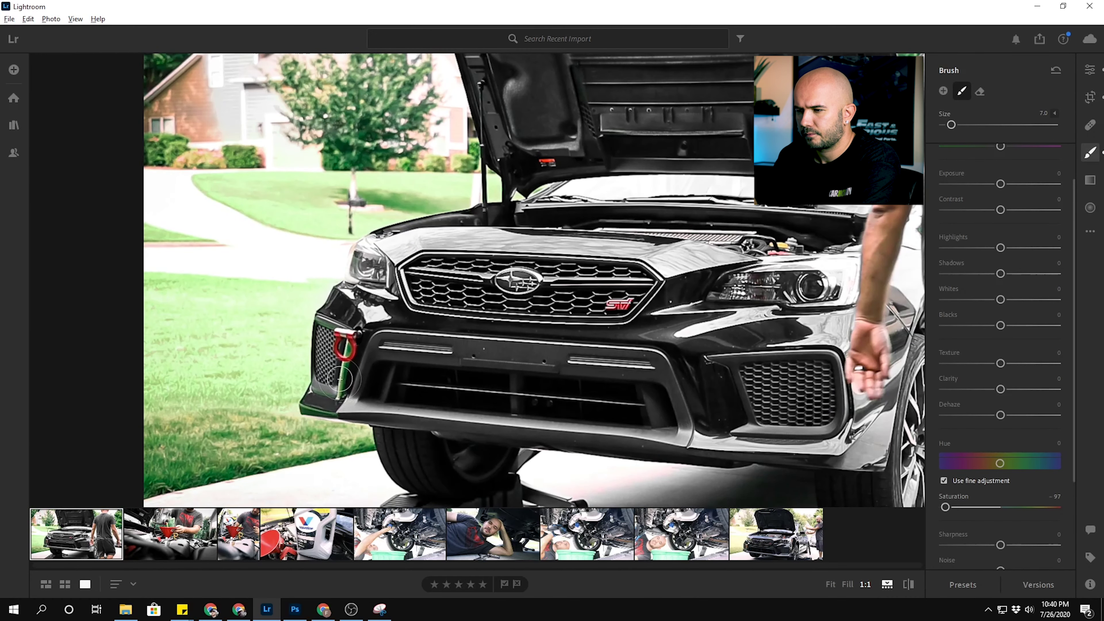
drag(338, 384, 319, 410)
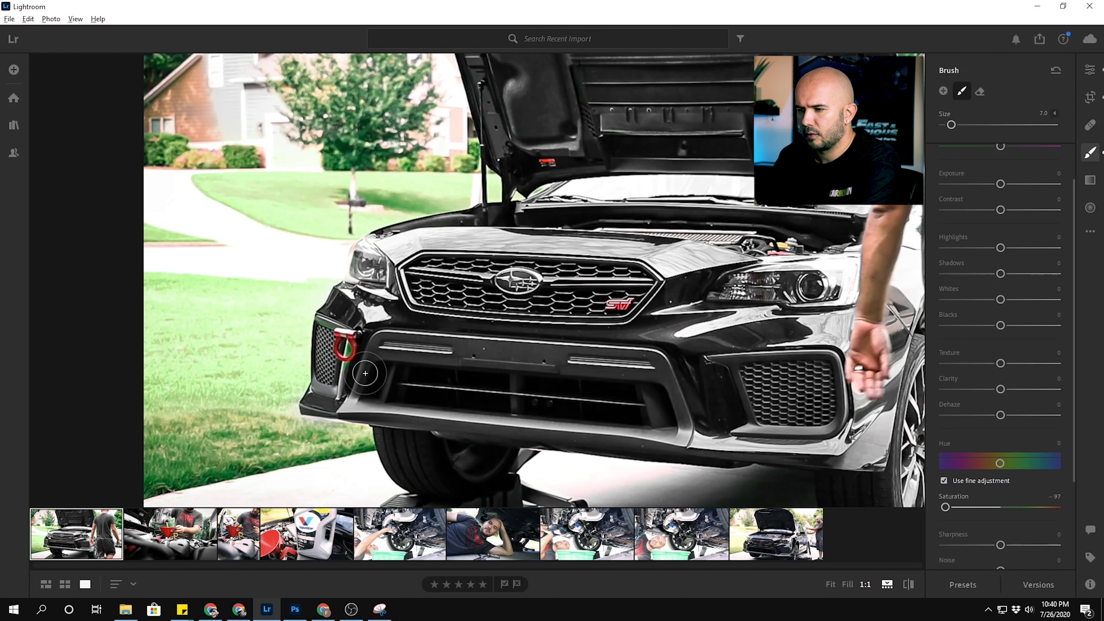
key(bracketleft)
key(bracketleft)
key(bracketleft)
key(bracketleft)
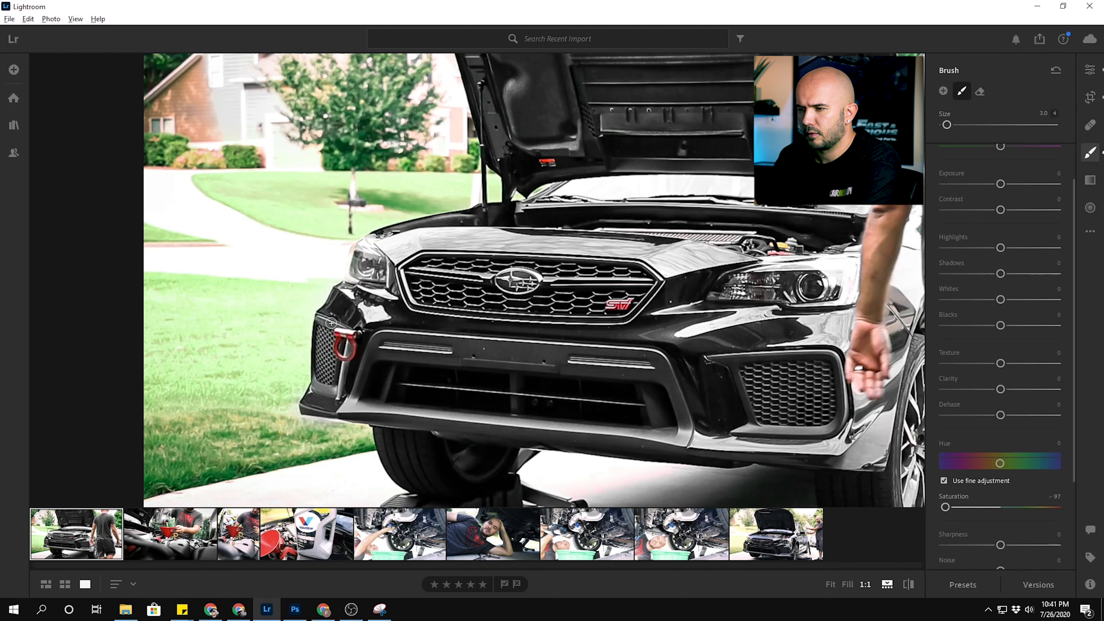
key(bracketright)
key(bracketright)
key(bracketright)
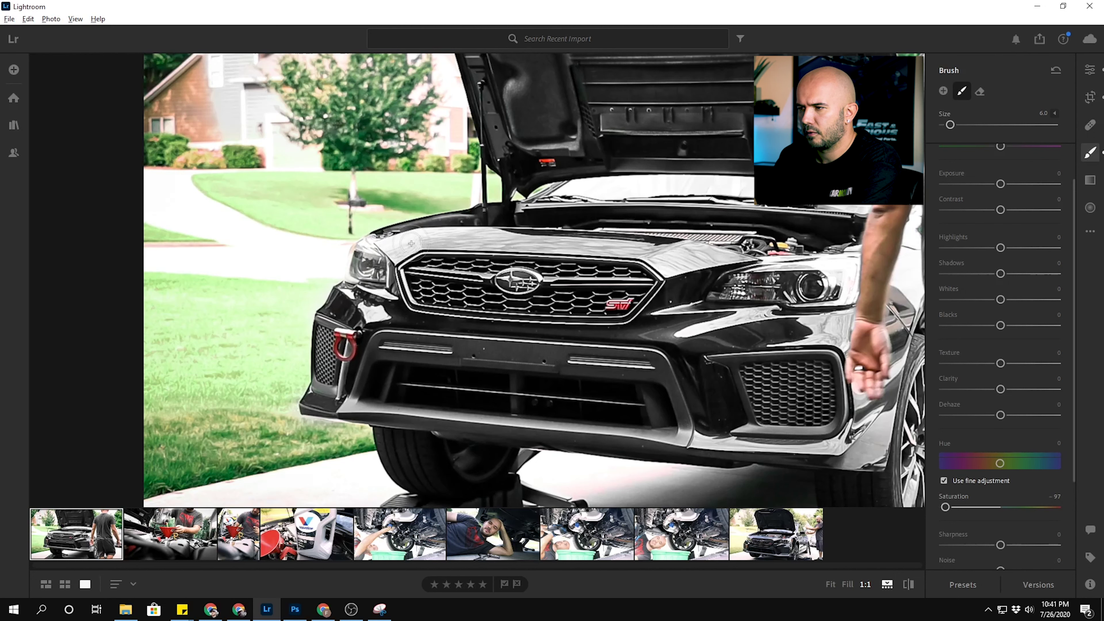
key(z)
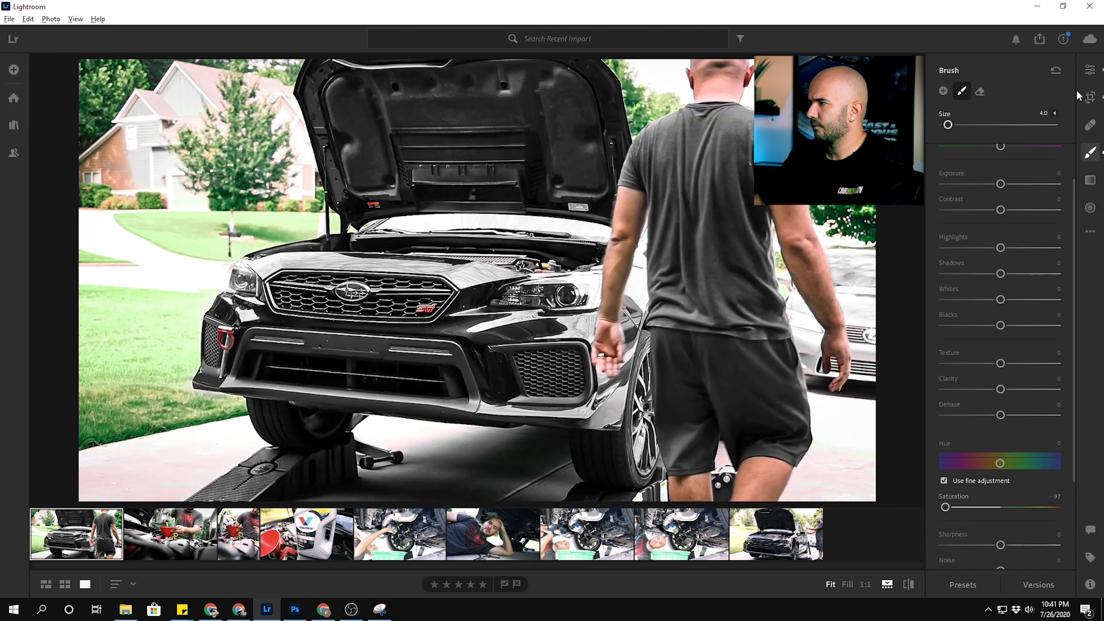
click(1090, 70)
Create a new brush mask with Saturation +100 and a small brush.
click(1090, 151)
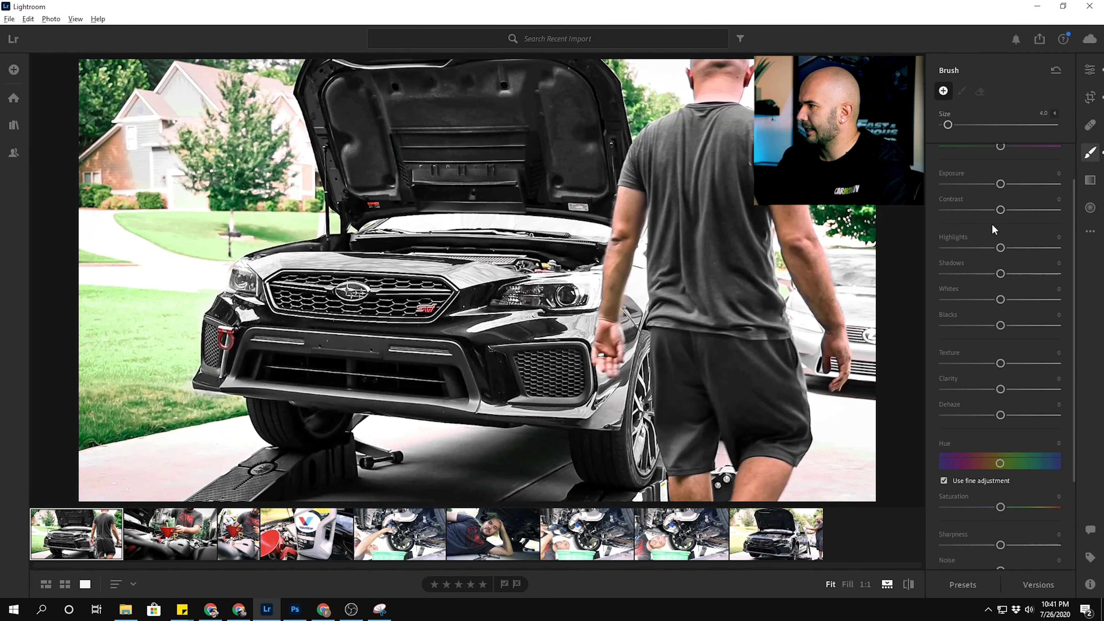
scroll(994, 258, down, 5)
drag(1000, 385, 1032, 385)
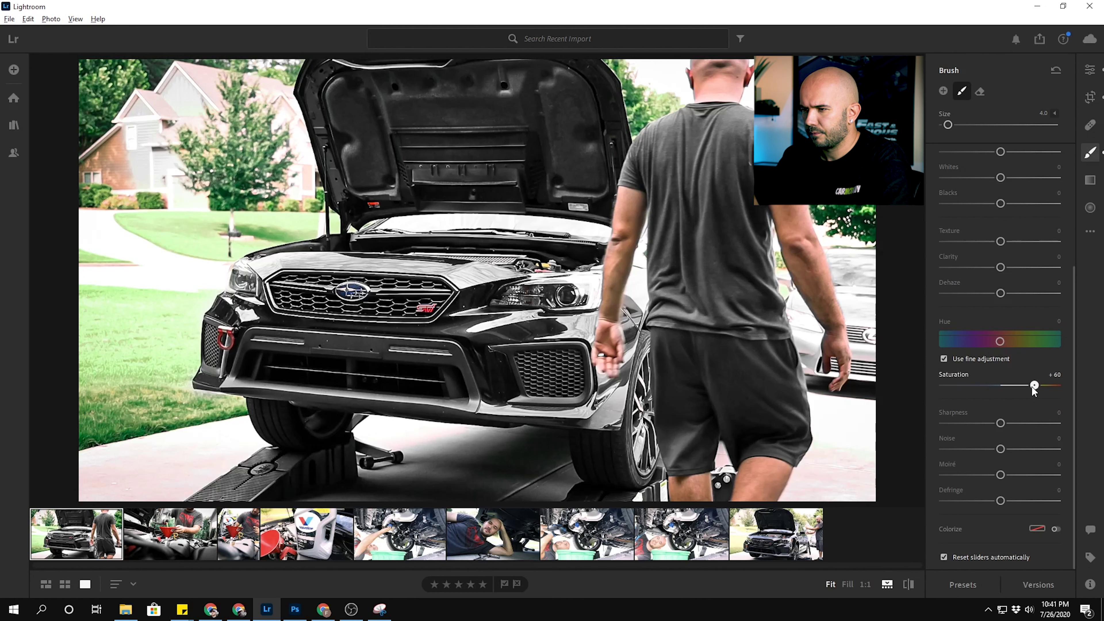
drag(1054, 386, 1063, 385)
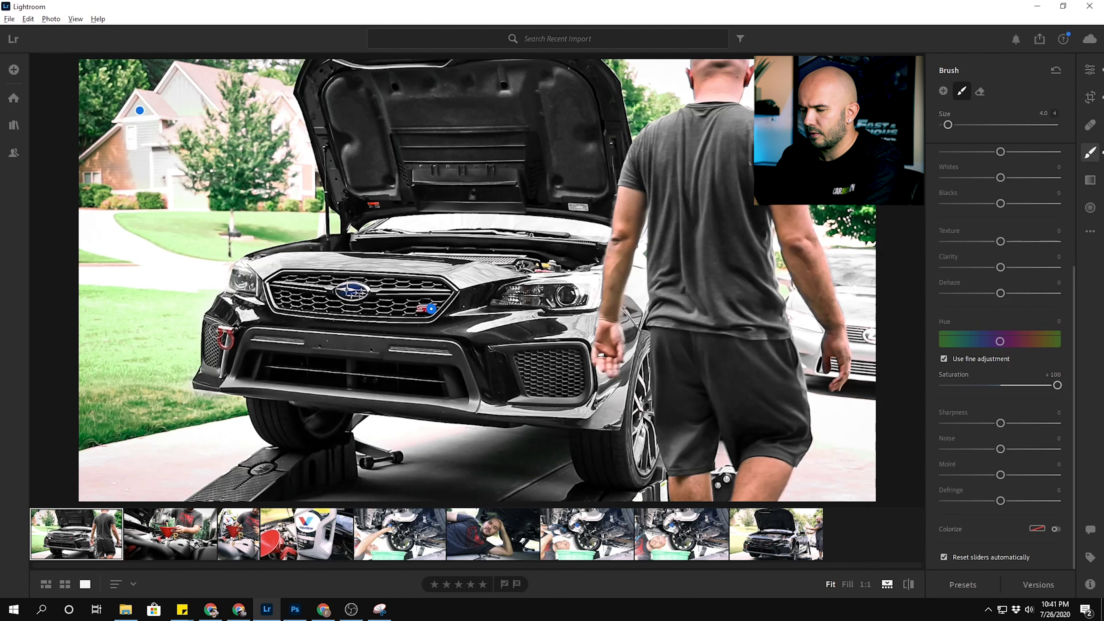
key(bracketleft)
key(bracketleft)
Paint saturated red onto the tow hook, undoing the extra stroke.
drag(219, 331, 219, 343)
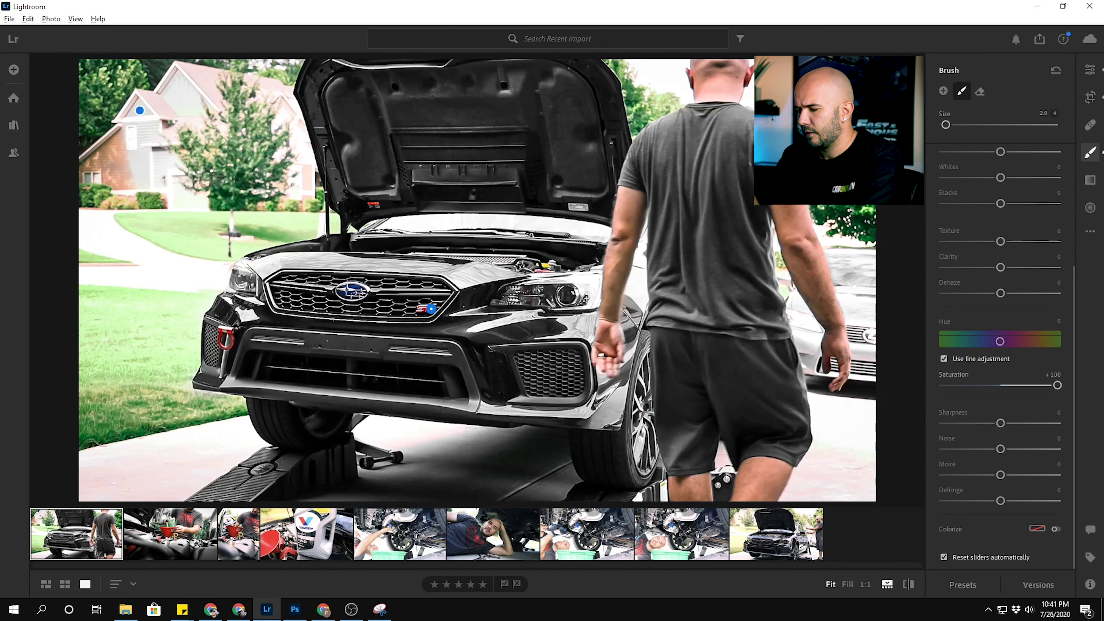
key(bracketright)
key(bracketright)
key(bracketright)
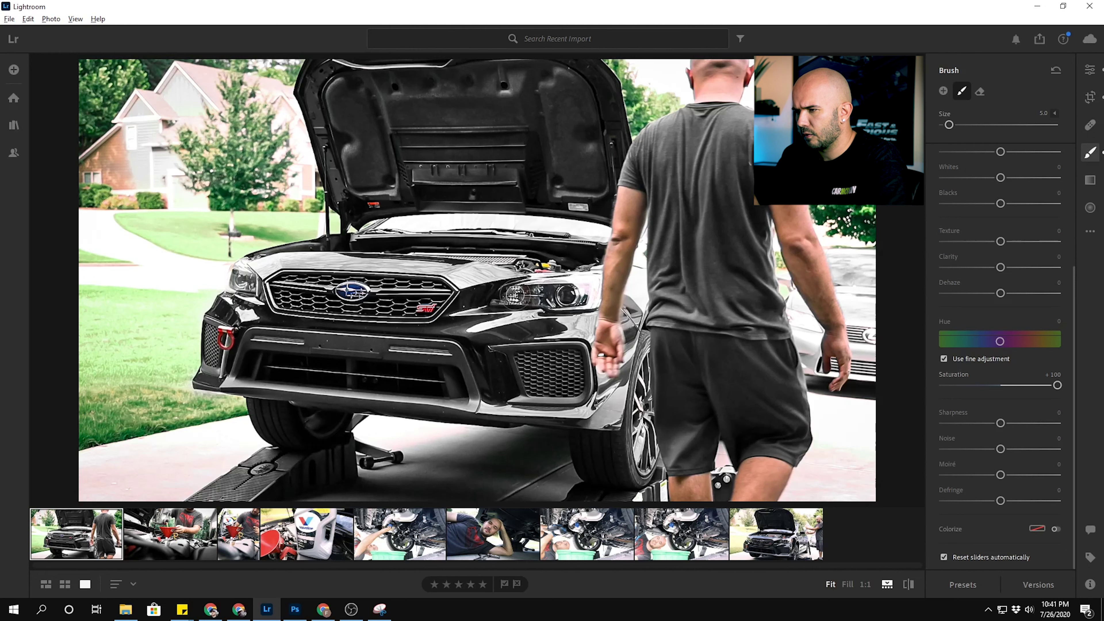
key(ctrl+z)
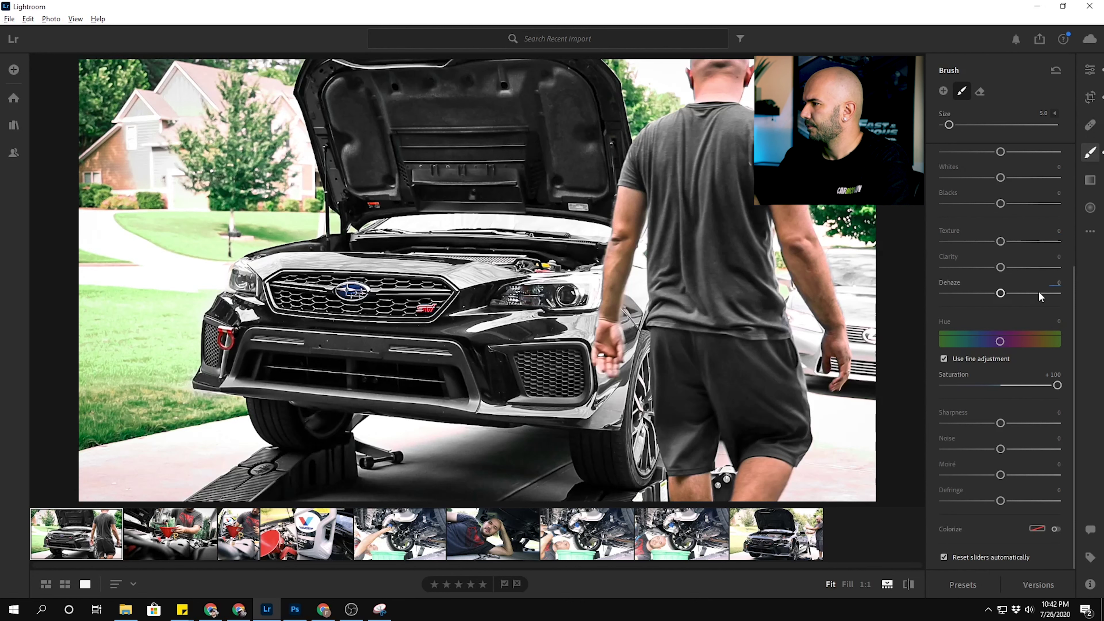
key(l)
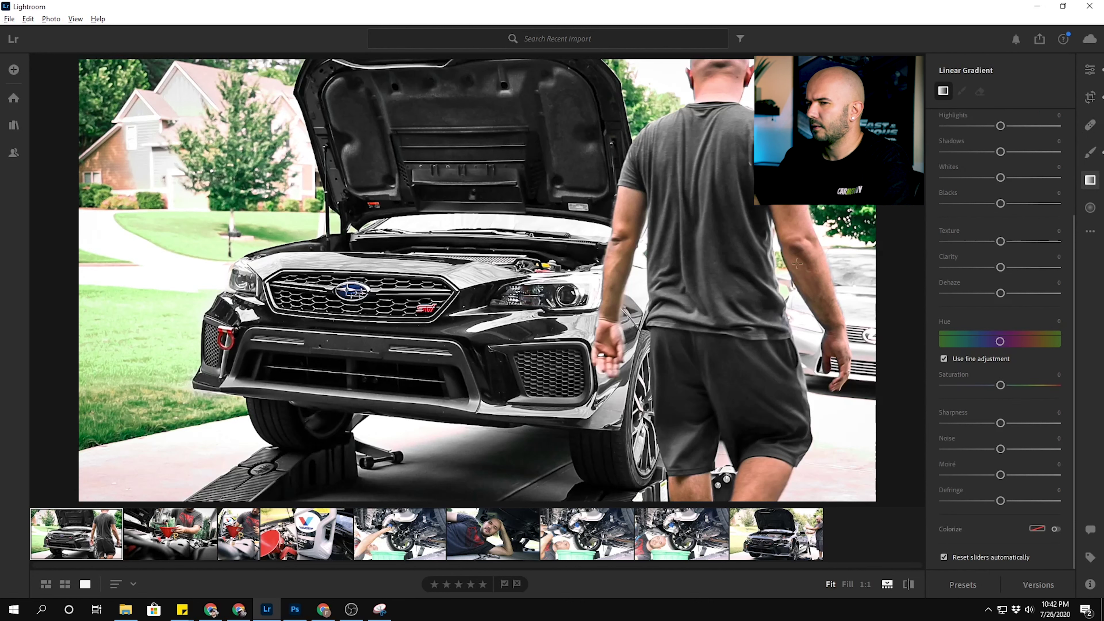
Add a linear gradient over the upper-left background with strong Exposure and Highlights +85.
drag(120, 65, 207, 210)
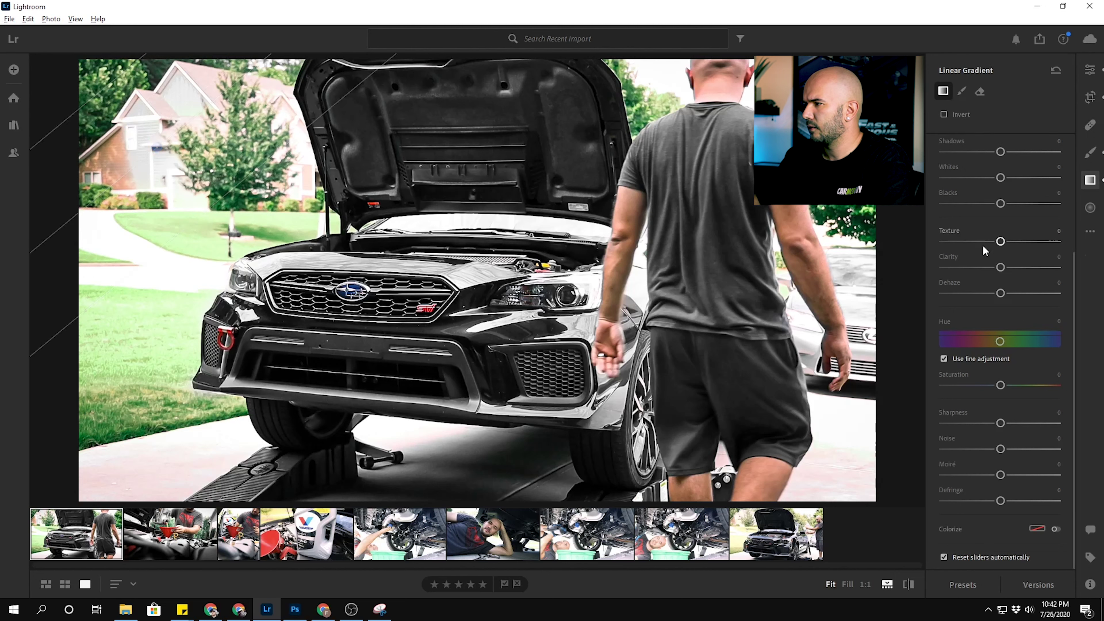
scroll(1004, 208, up, 3)
mouse_move(1001, 180)
mouse_down()
mouse_move(1063, 187)
mouse_move(1034, 206)
mouse_up()
drag(1001, 245, 1049, 245)
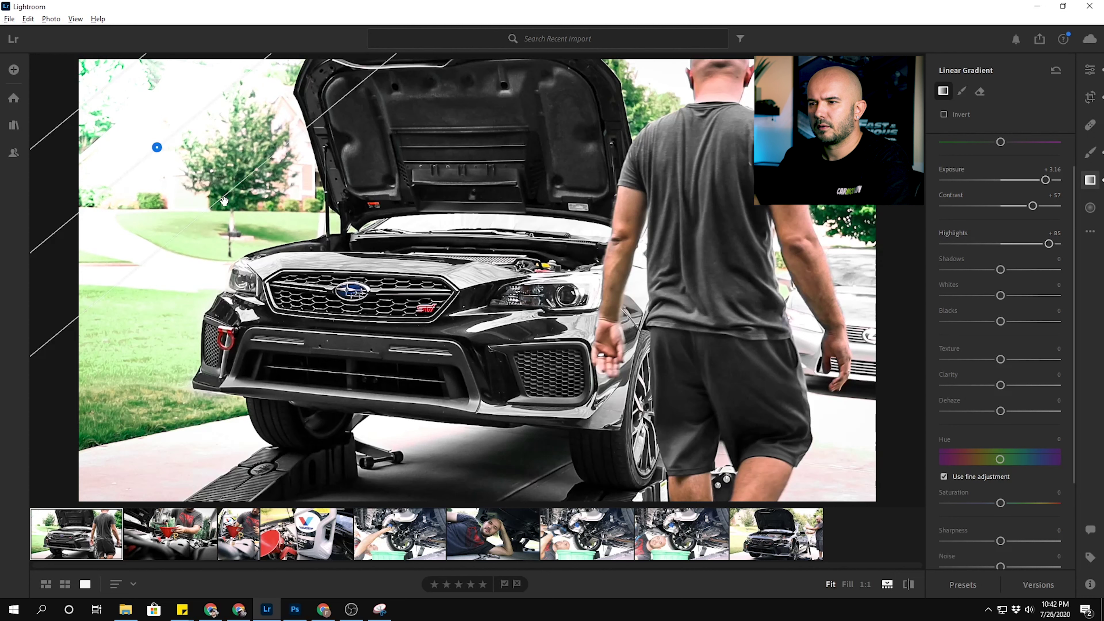
Move and rotate the gradient toward the upper-left corner and raise Exposure to +3.72.
drag(224, 199, 246, 224)
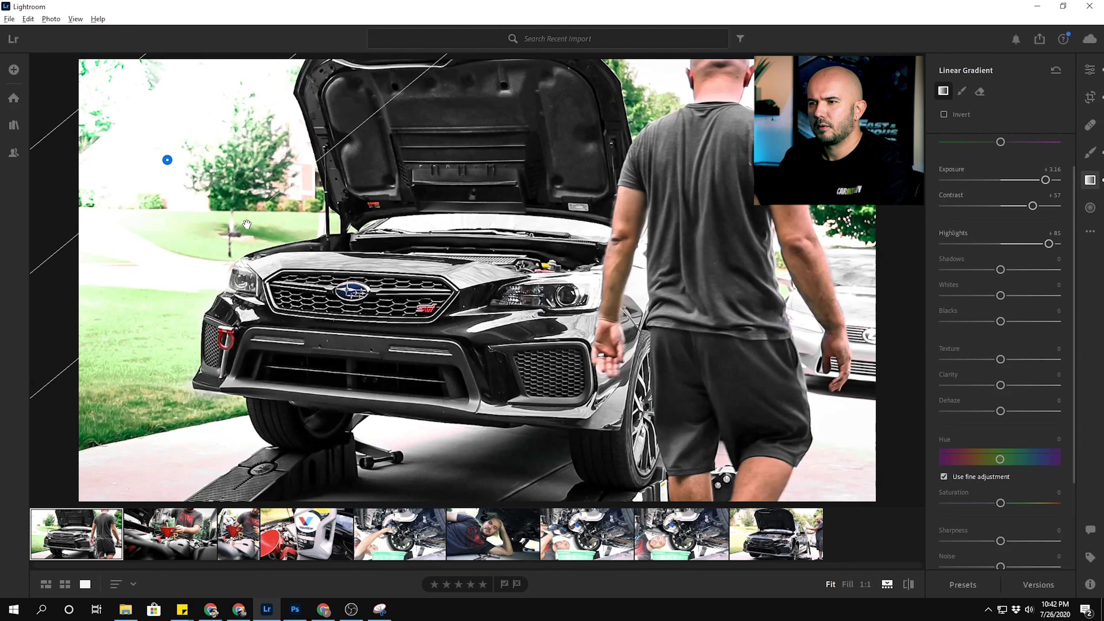
drag(102, 95, 156, 119)
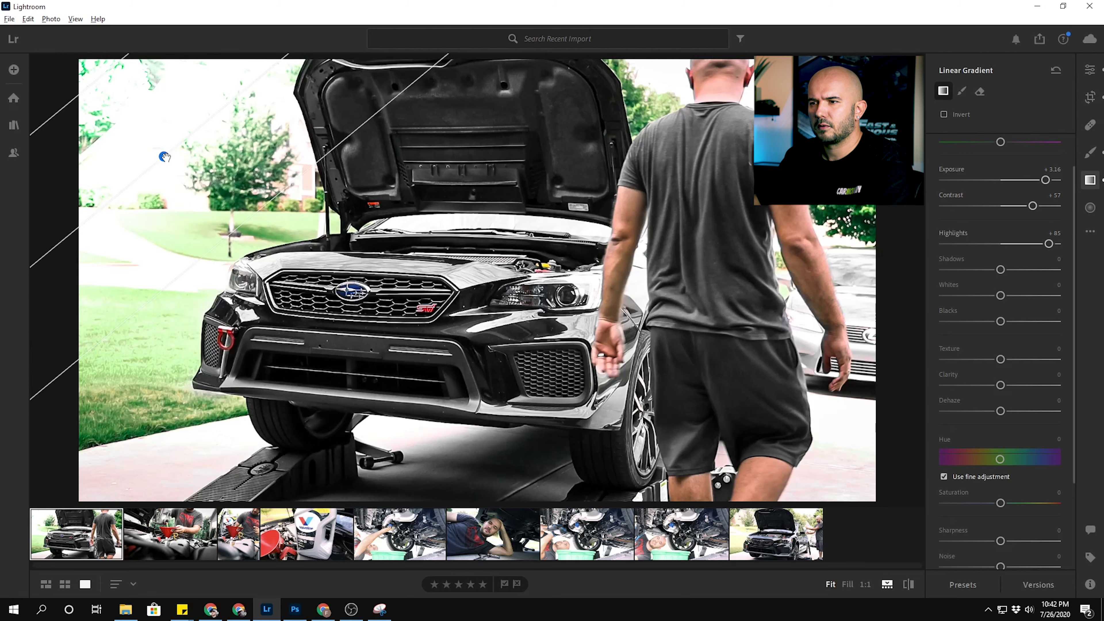
drag(164, 157, 132, 130)
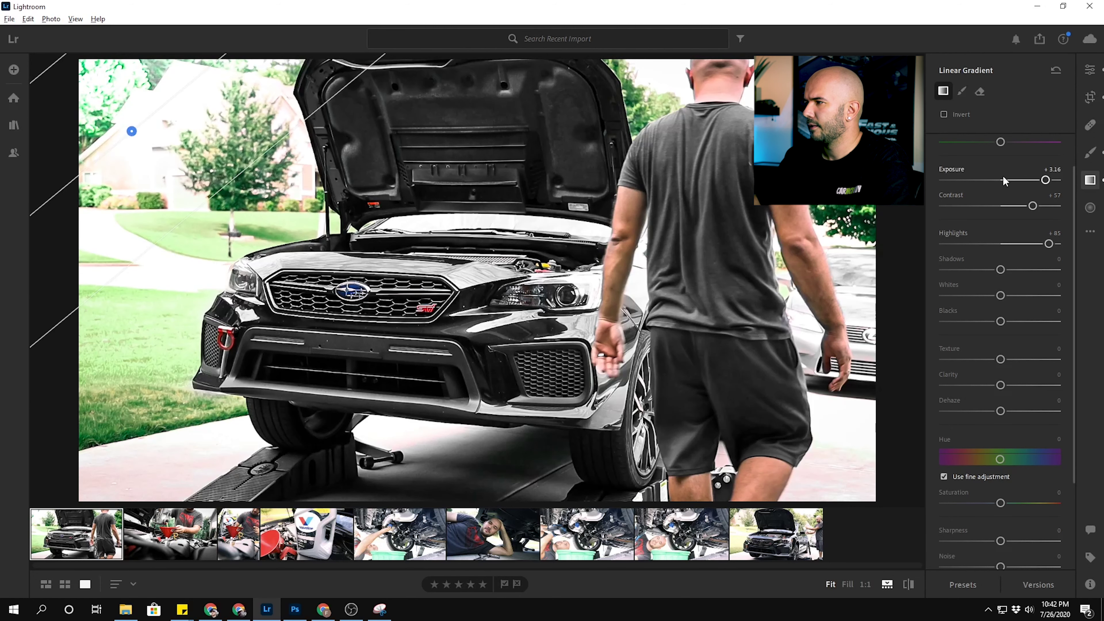
mouse_move(1046, 180)
mouse_down()
mouse_move(1039, 194)
mouse_move(1062, 197)
mouse_move(1027, 205)
mouse_up()
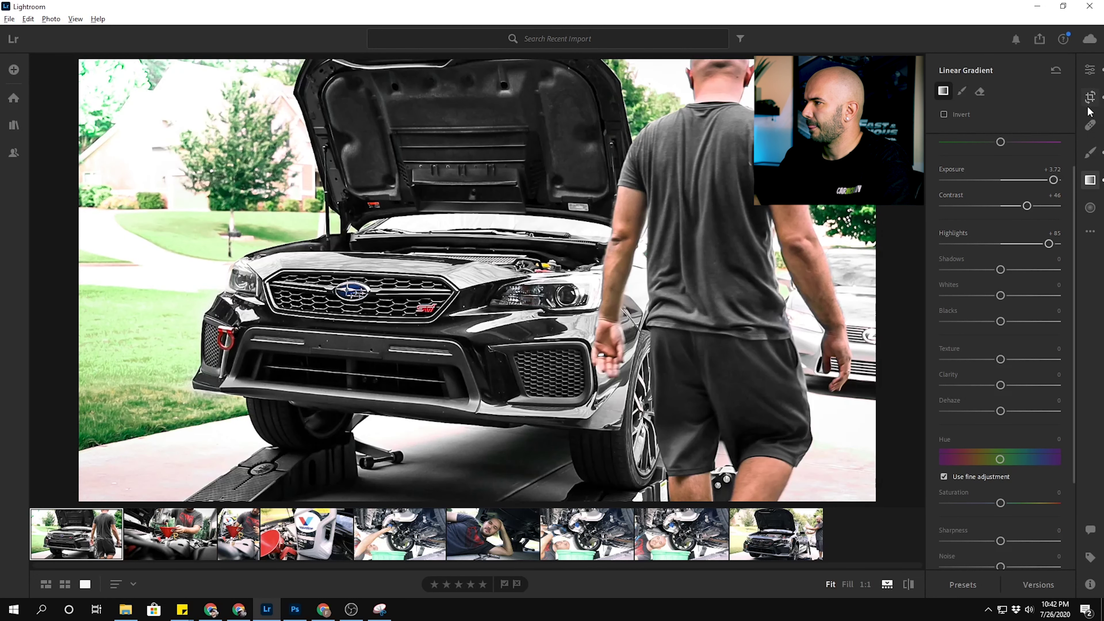
Try a 4x5 crop on the car photo, toggling orientation and repositioning the image.
click(1090, 97)
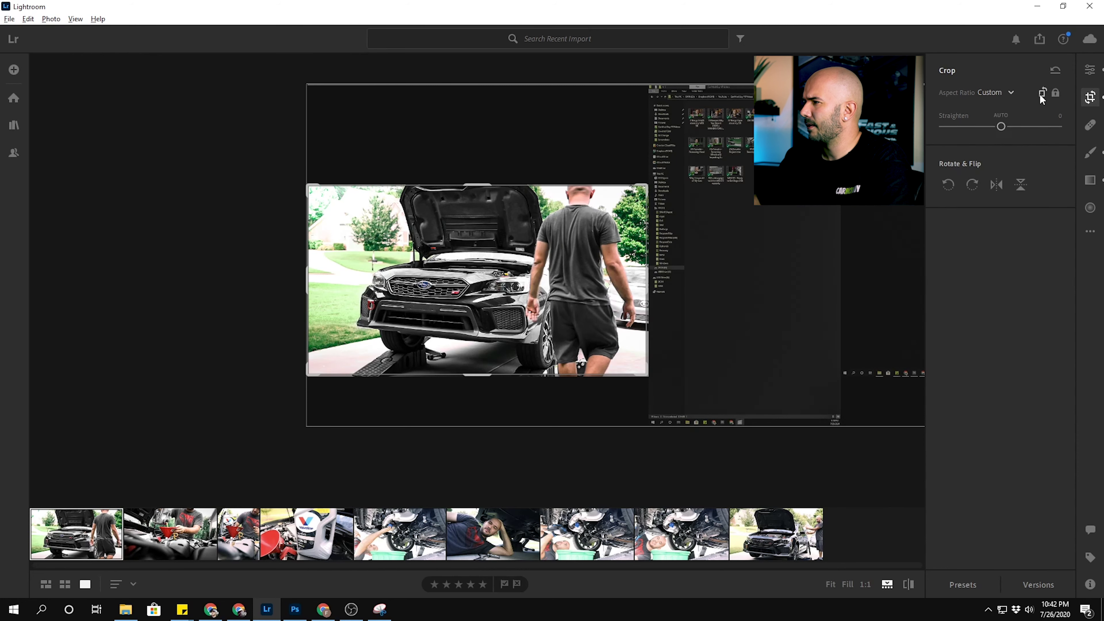
click(1040, 94)
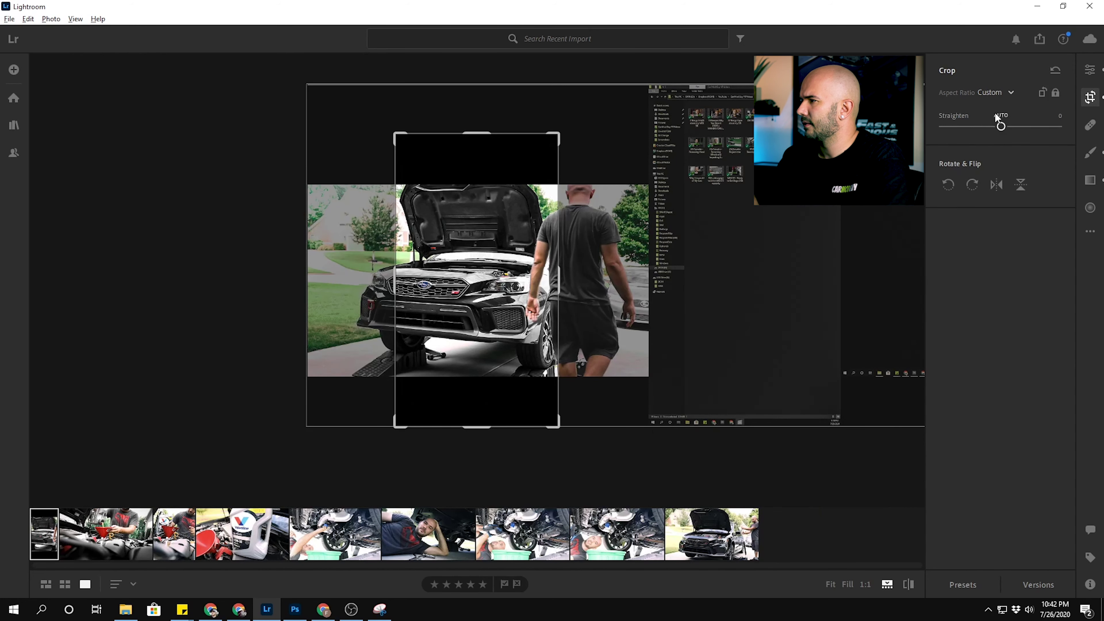
click(1042, 93)
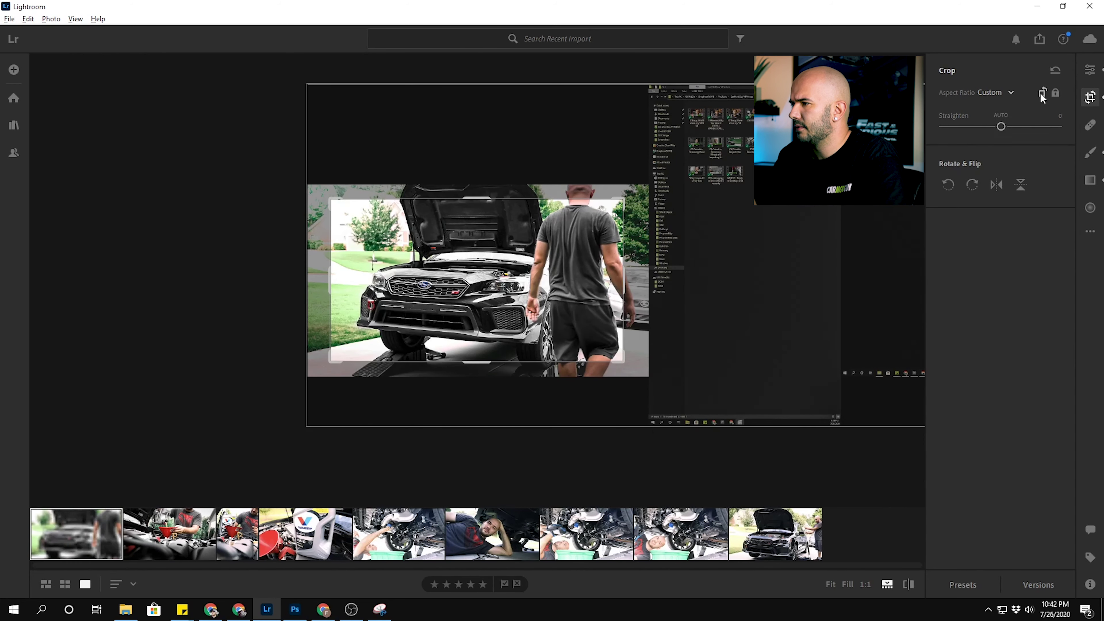
click(991, 94)
click(1000, 182)
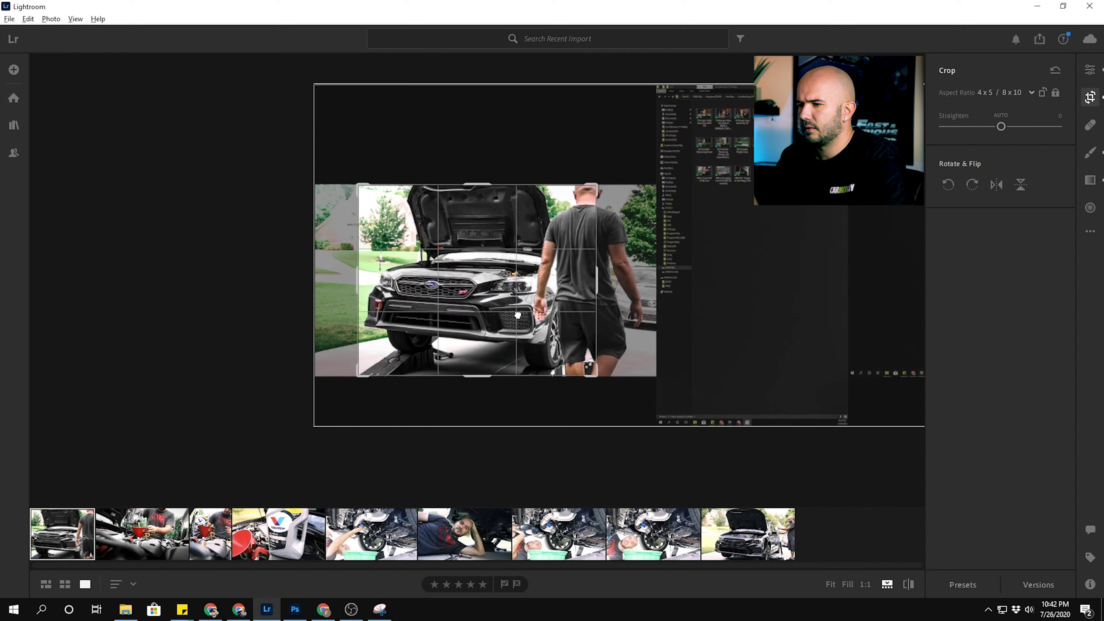
drag(502, 316, 490, 314)
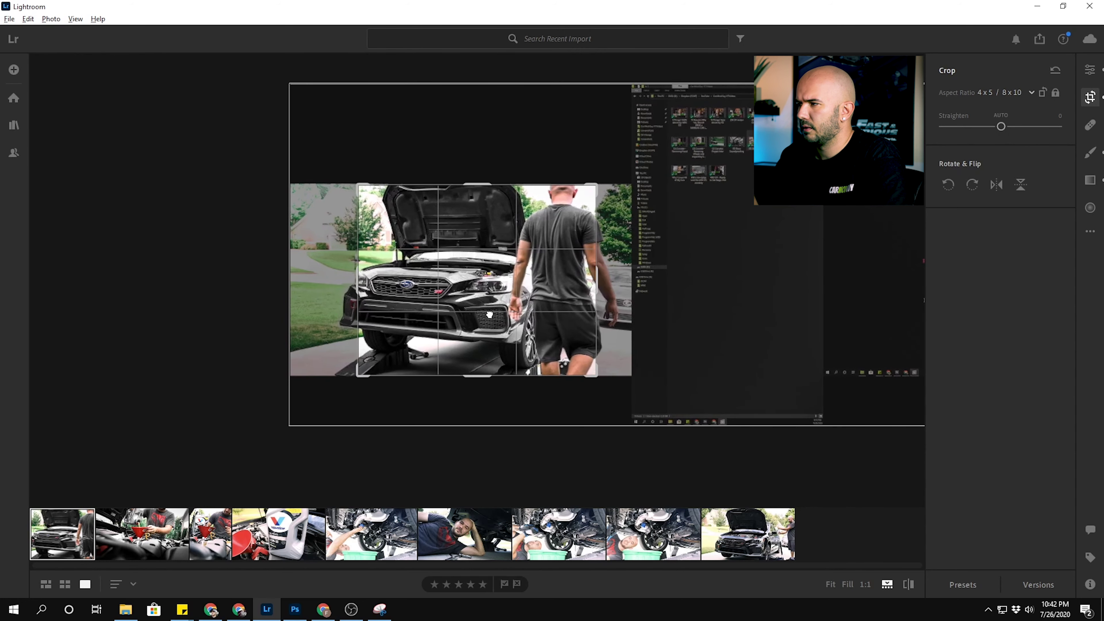
Switch the crop to 16x9, enlarge the box and shift the photo down.
click(1006, 93)
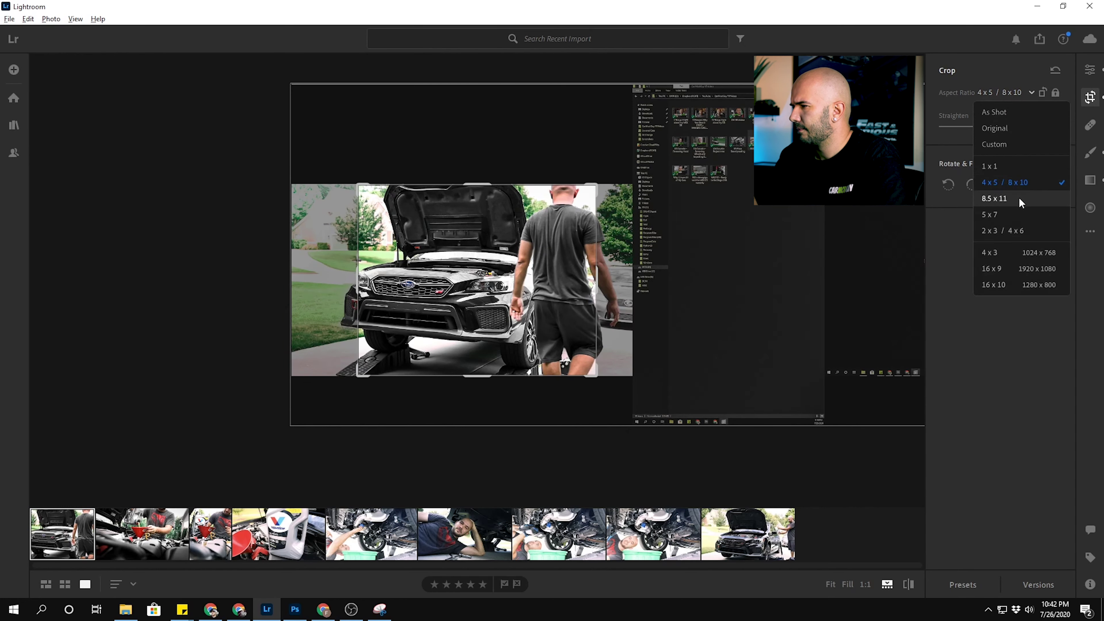
click(992, 269)
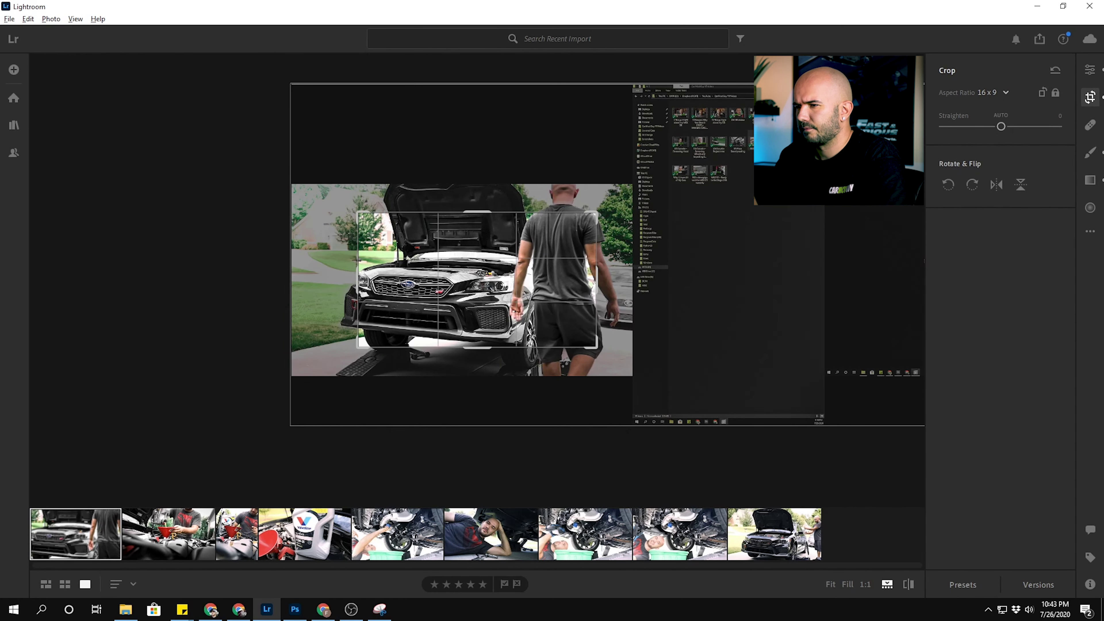
drag(492, 203, 492, 196)
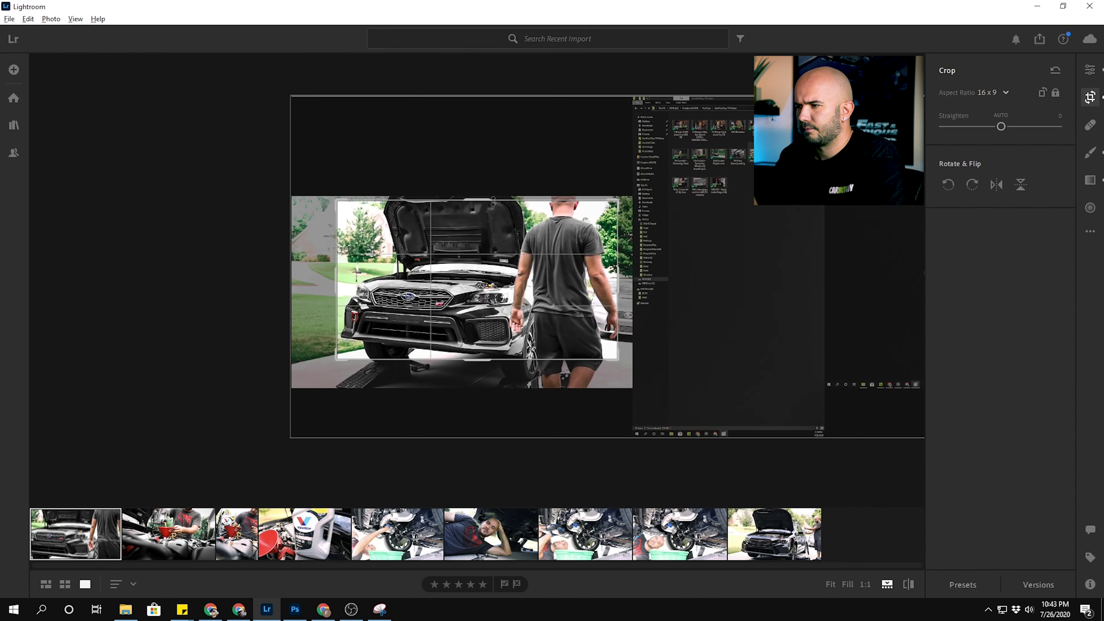
drag(481, 355, 482, 371)
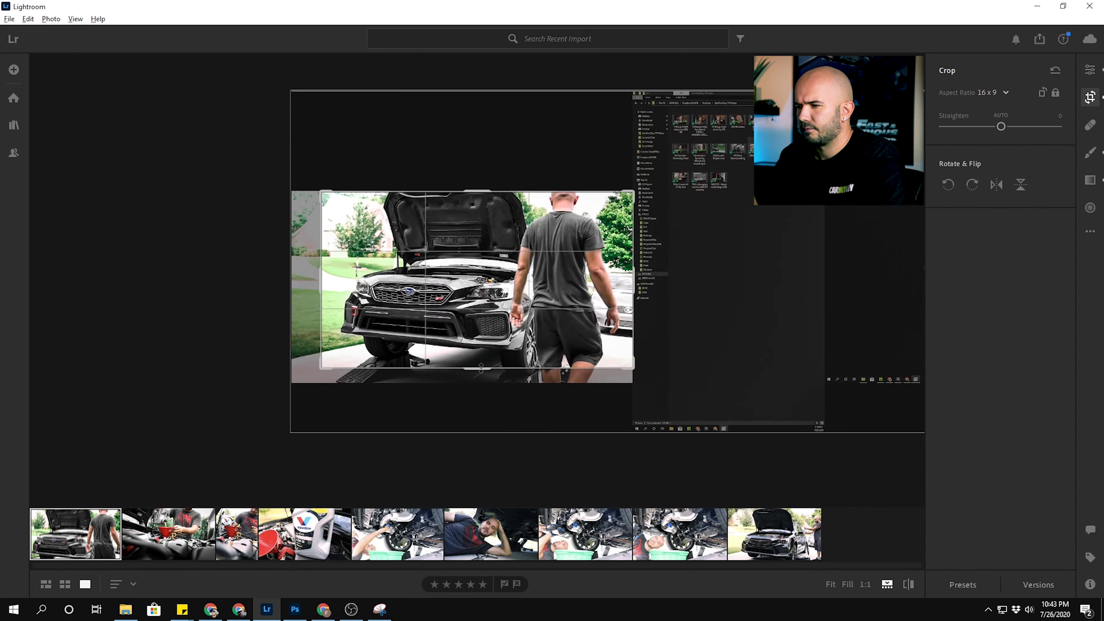
drag(535, 293, 536, 304)
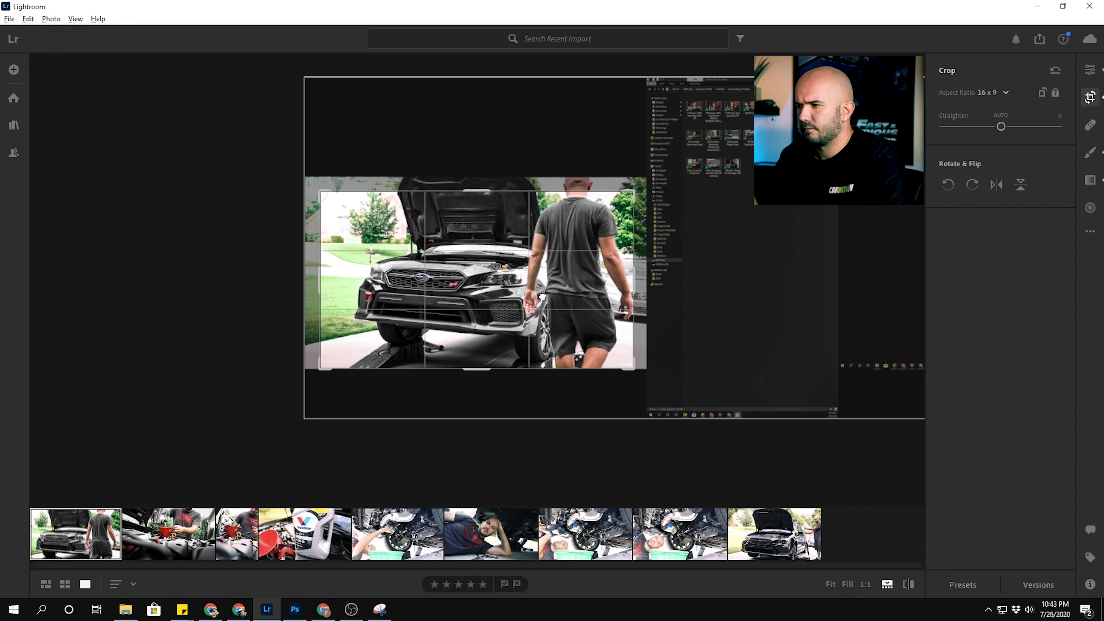
Apply a custom-ratio crop with adjusted left, bottom and right edges, then open the oil-pouring photo.
click(1007, 94)
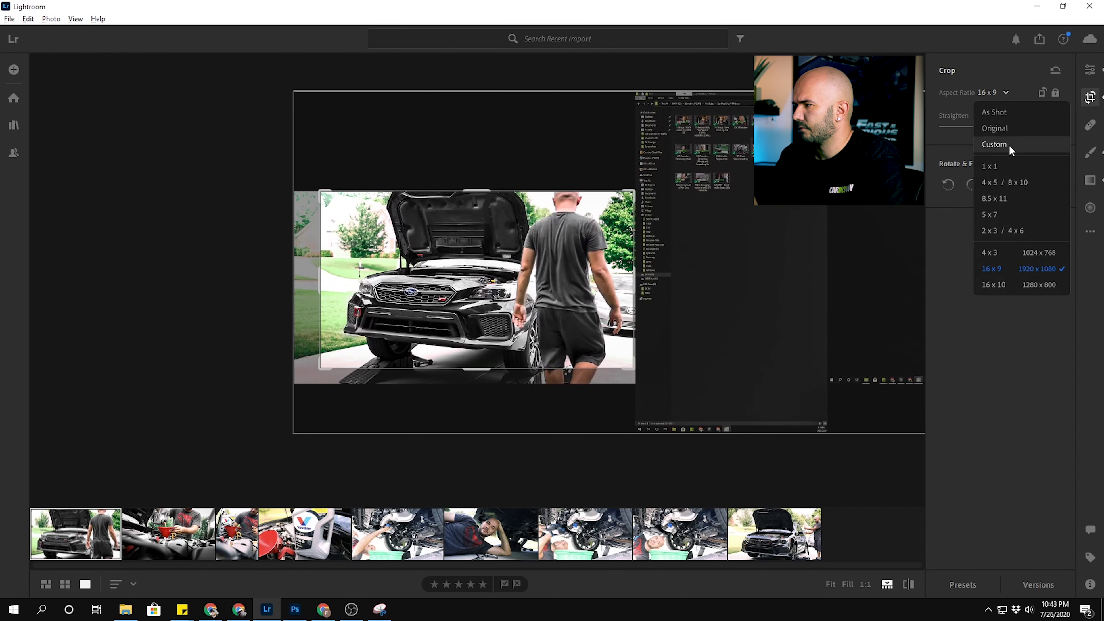
click(989, 109)
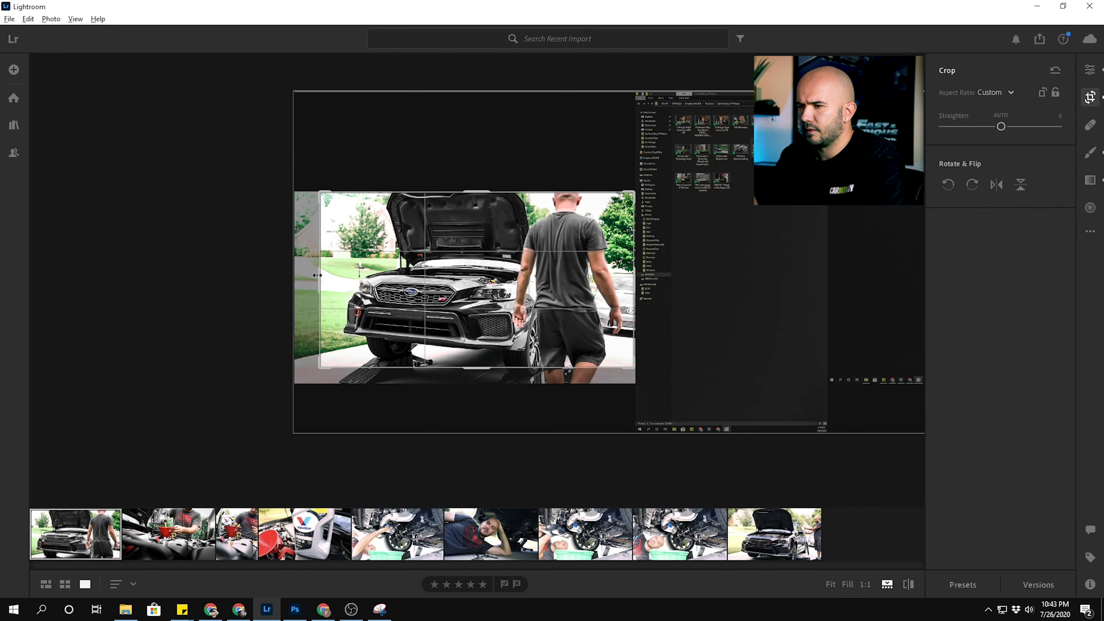
drag(320, 274, 328, 275)
drag(486, 369, 487, 384)
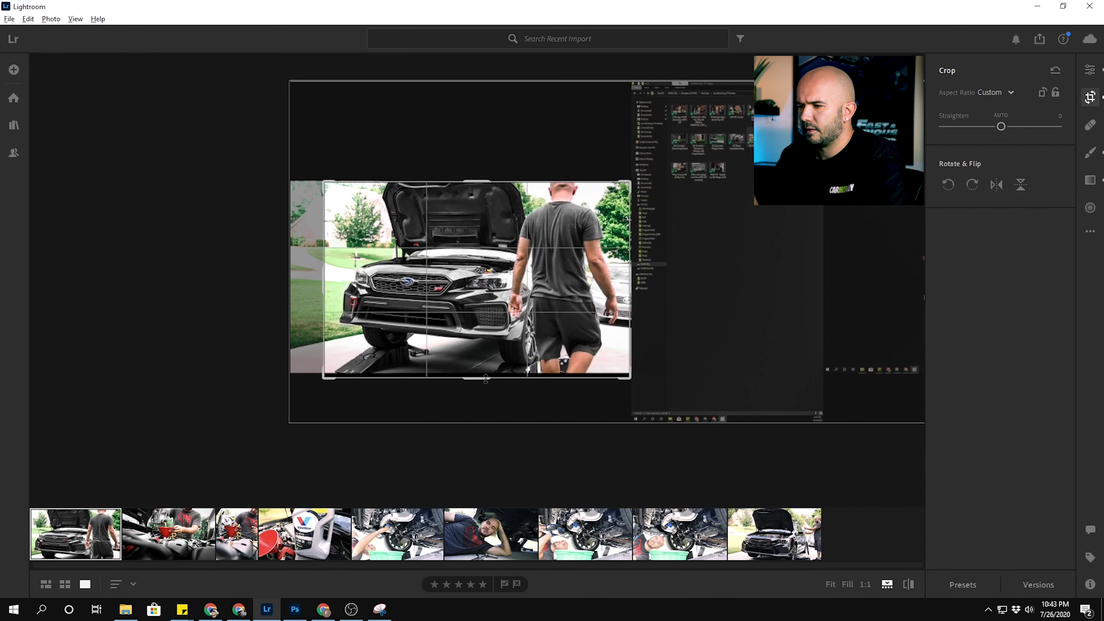
drag(630, 278, 632, 278)
key(e)
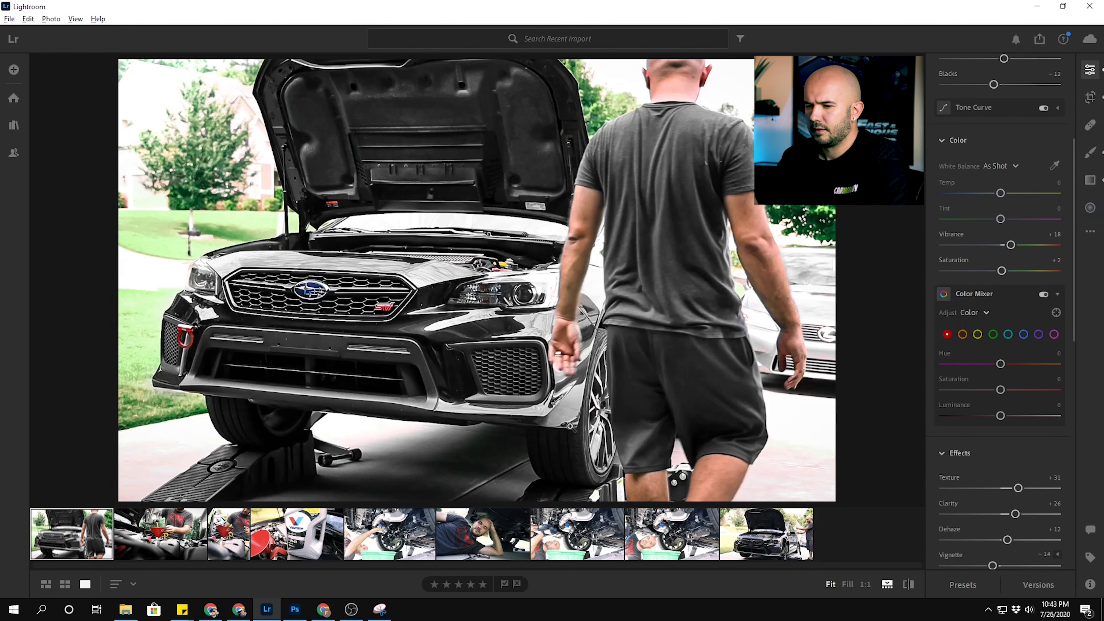
click(161, 555)
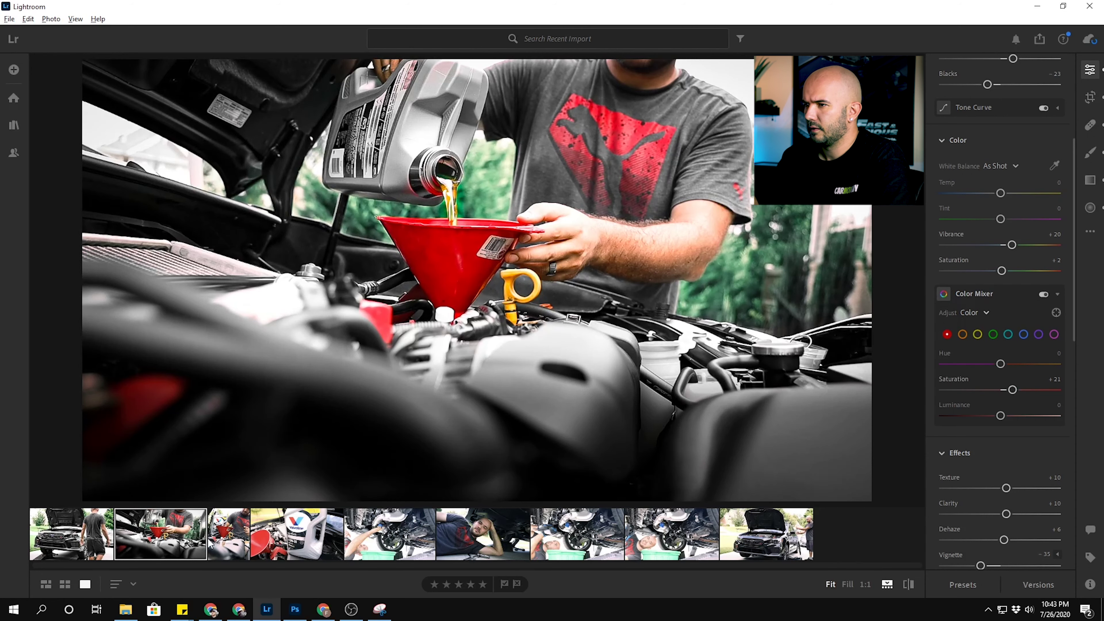
Copy the oil-pouring photo's edit settings and paste them onto the Valvoline portrait.
click(220, 539)
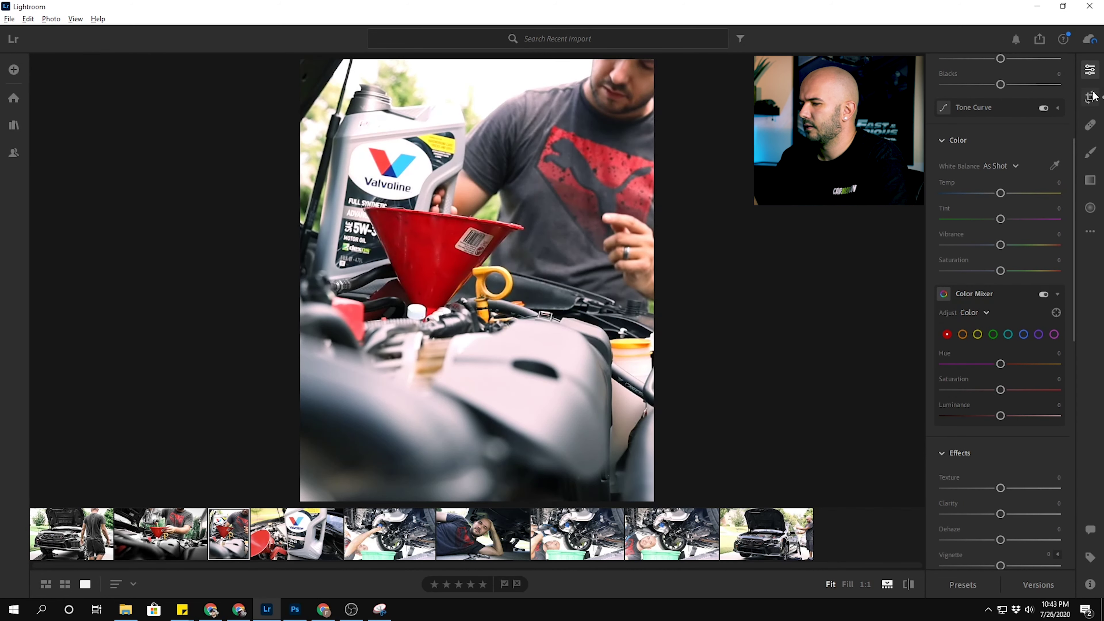
right_click(163, 538)
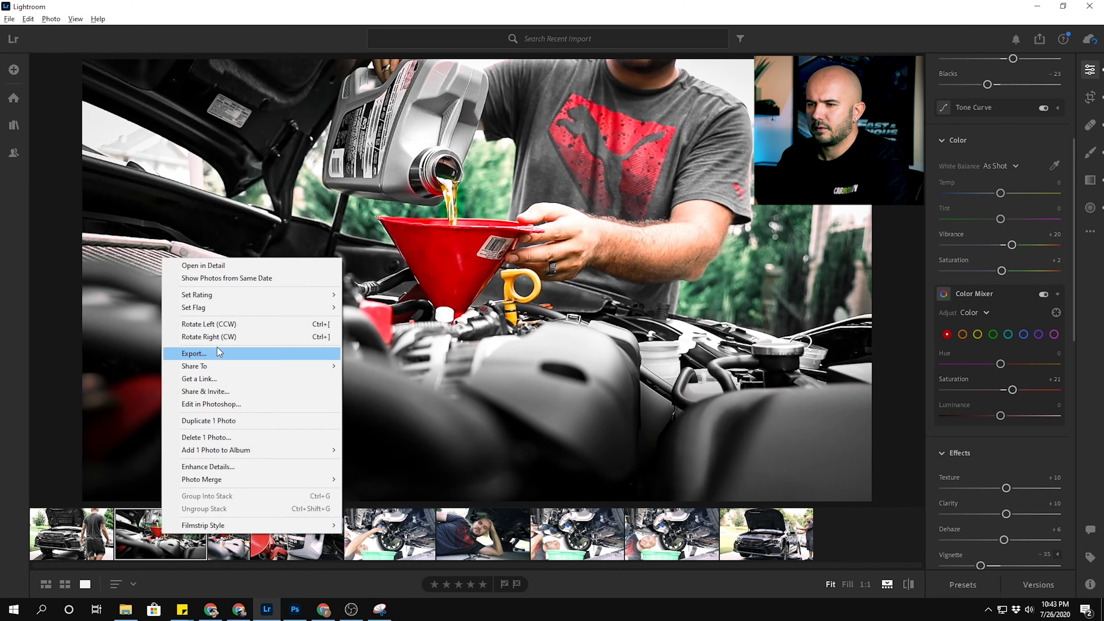
key(Escape)
key(ctrl+c)
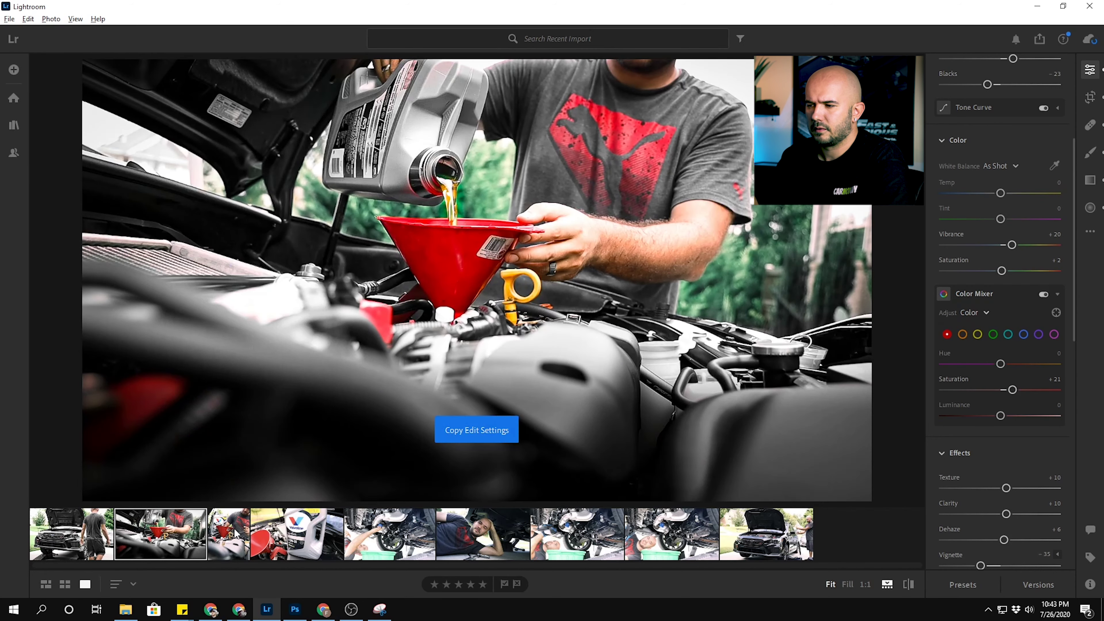
click(238, 534)
key(ctrl+v)
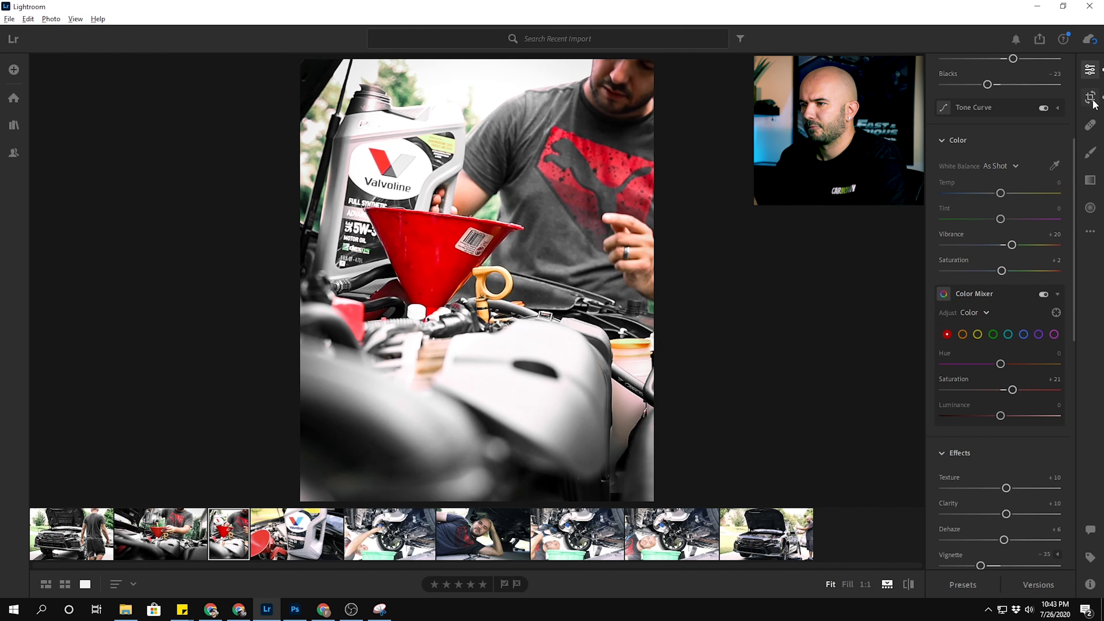
Test a Saturation -88 brush stroke beside the bottle, undoing and redoing it.
click(1091, 150)
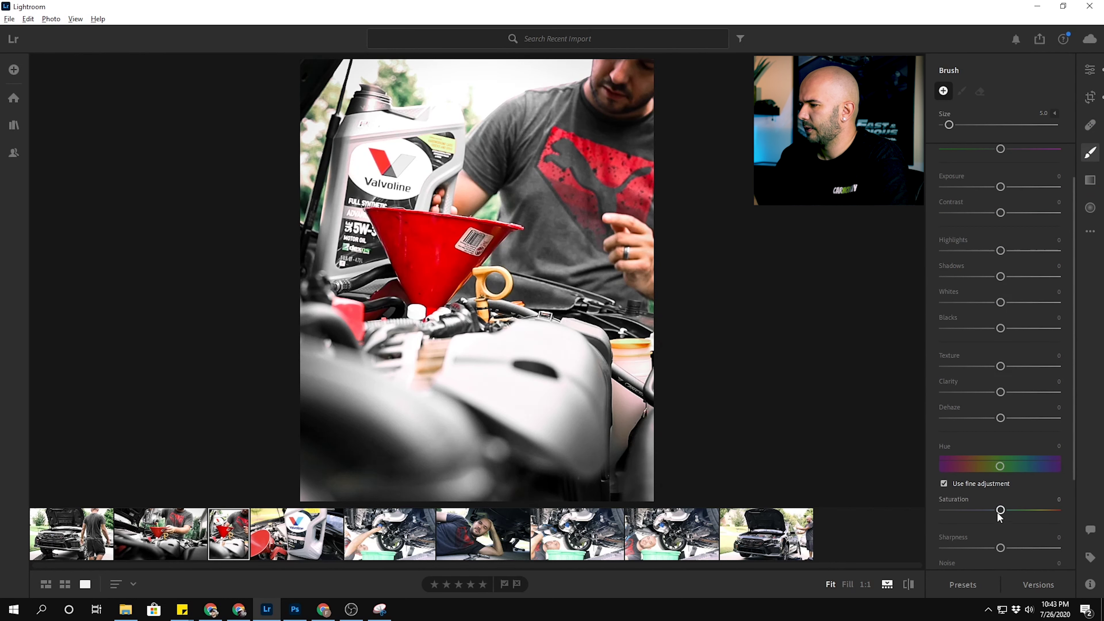
drag(959, 507, 947, 507)
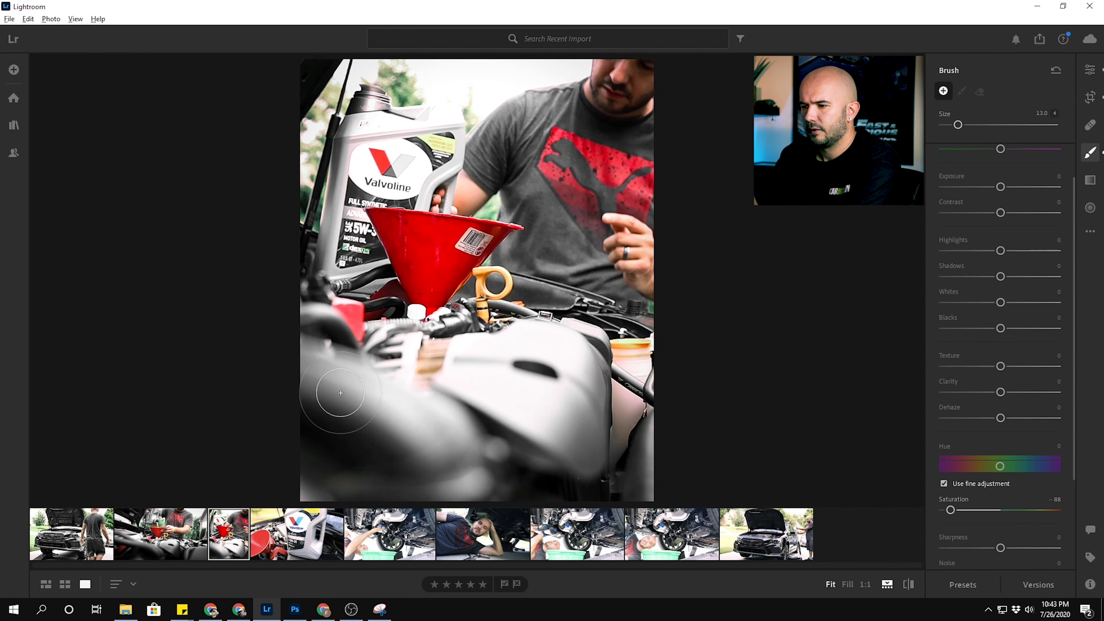
key(bracketright)
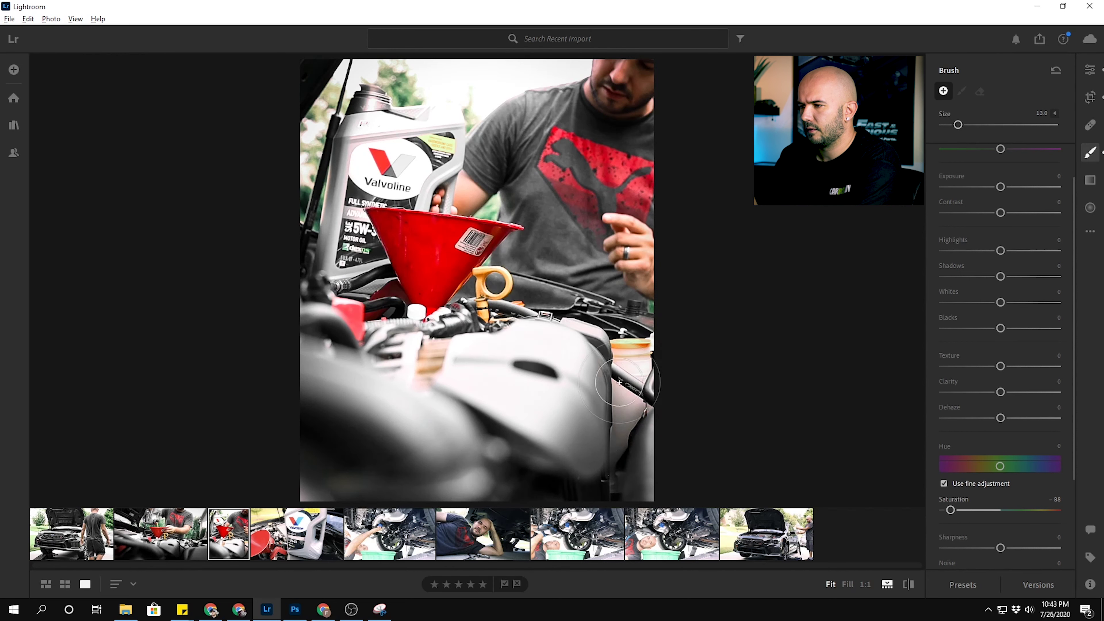
drag(646, 422, 626, 397)
key(ctrl+z)
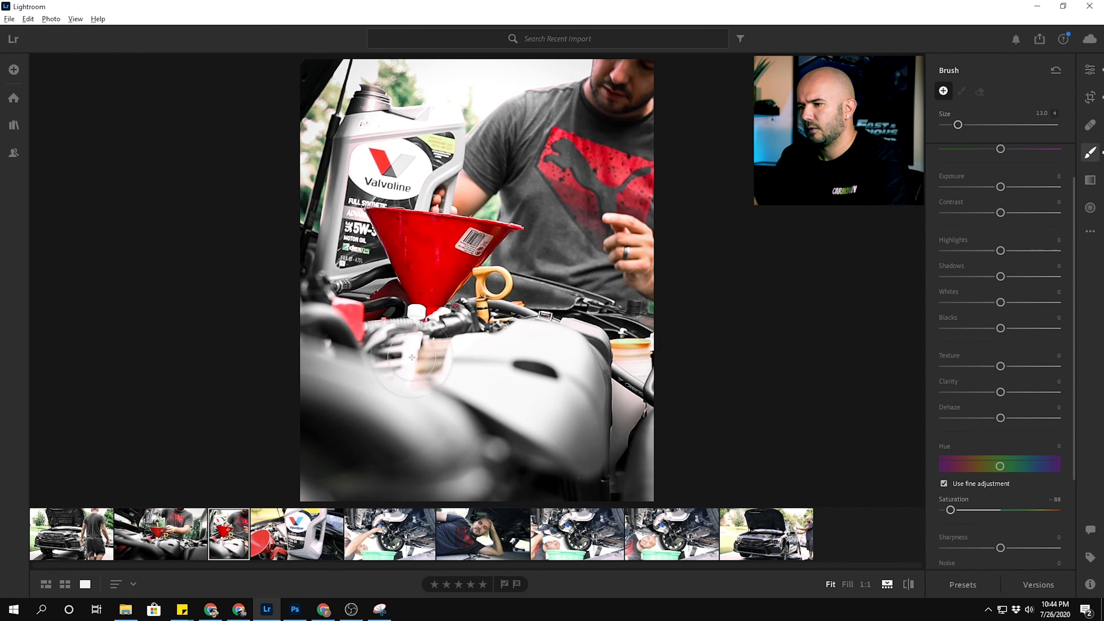
key(ctrl+shift+z)
key(bracketleft)
key(bracketleft)
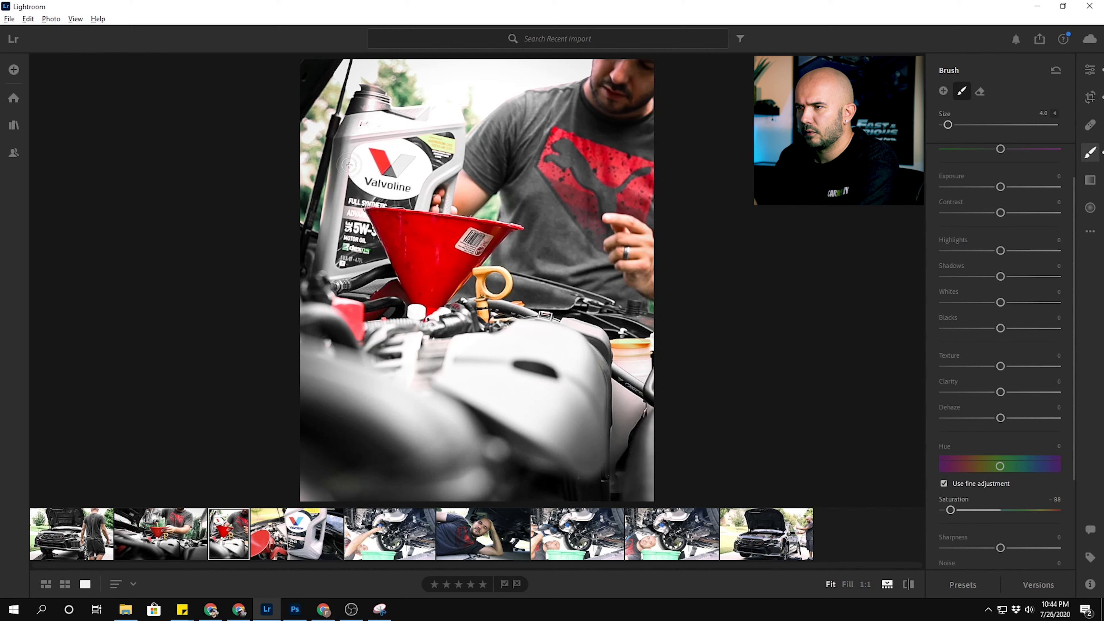
Raise the Color Mixer Blue saturation to +43 to restore the logo's blue.
click(1094, 74)
click(1024, 334)
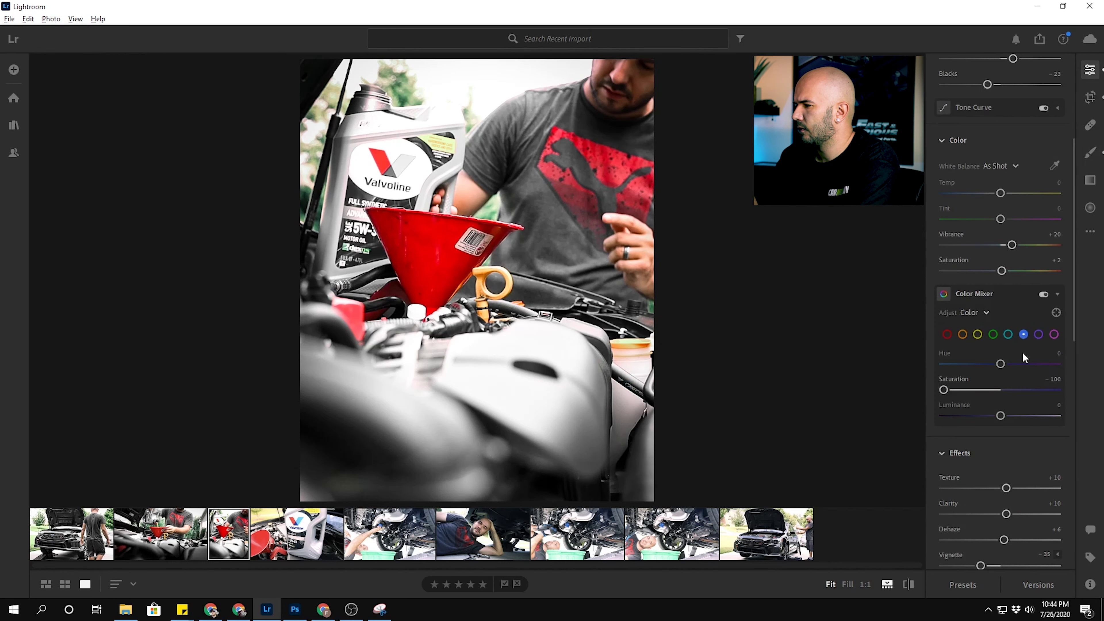
drag(951, 388, 1027, 390)
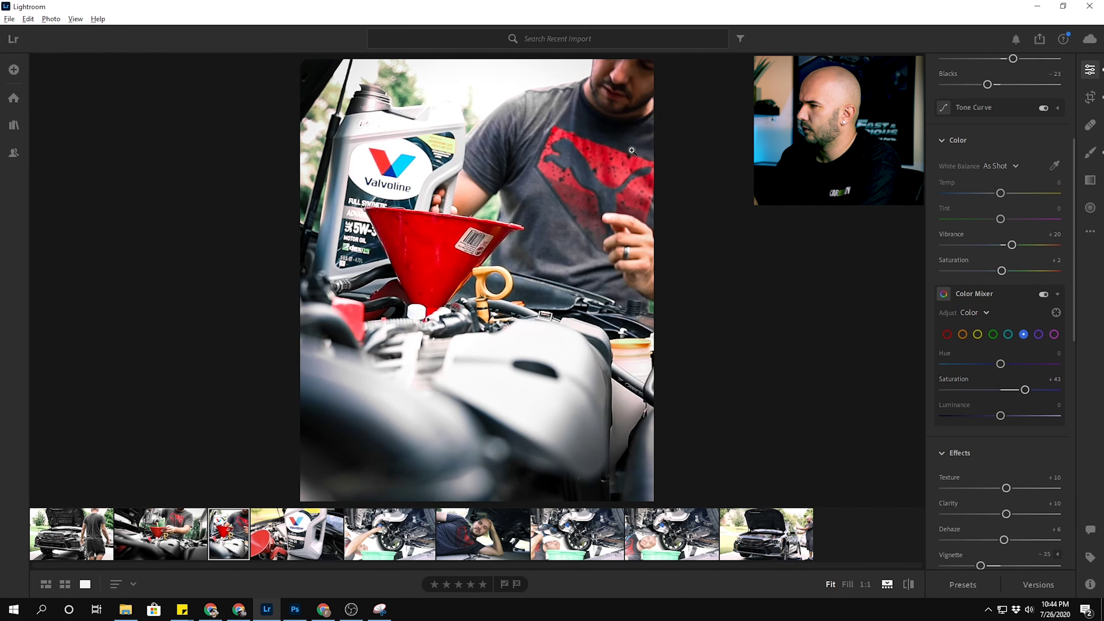
click(1090, 153)
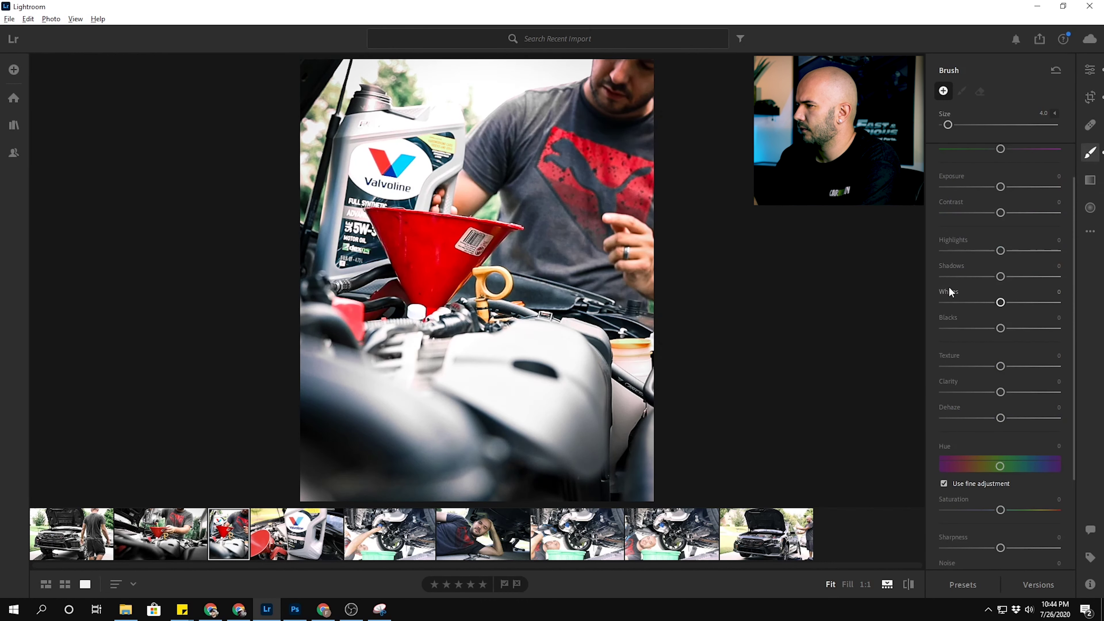
Paint a Saturation -100 brush mask in Add mode at size 12 over the engine bay.
drag(1001, 510, 944, 510)
drag(948, 125, 951, 124)
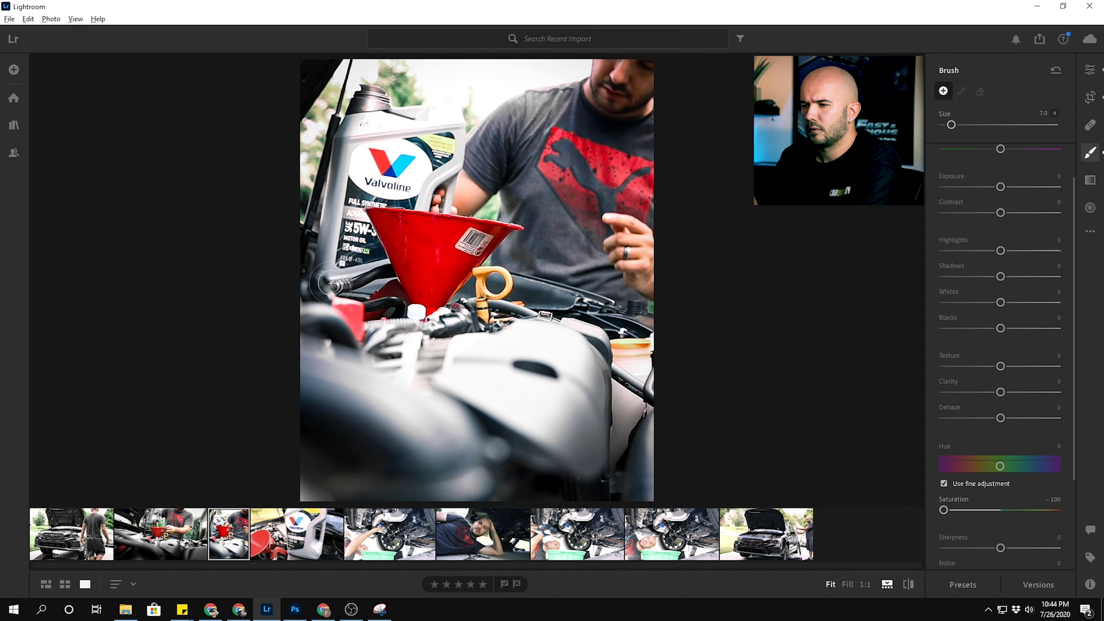
click(385, 430)
key(bracketright)
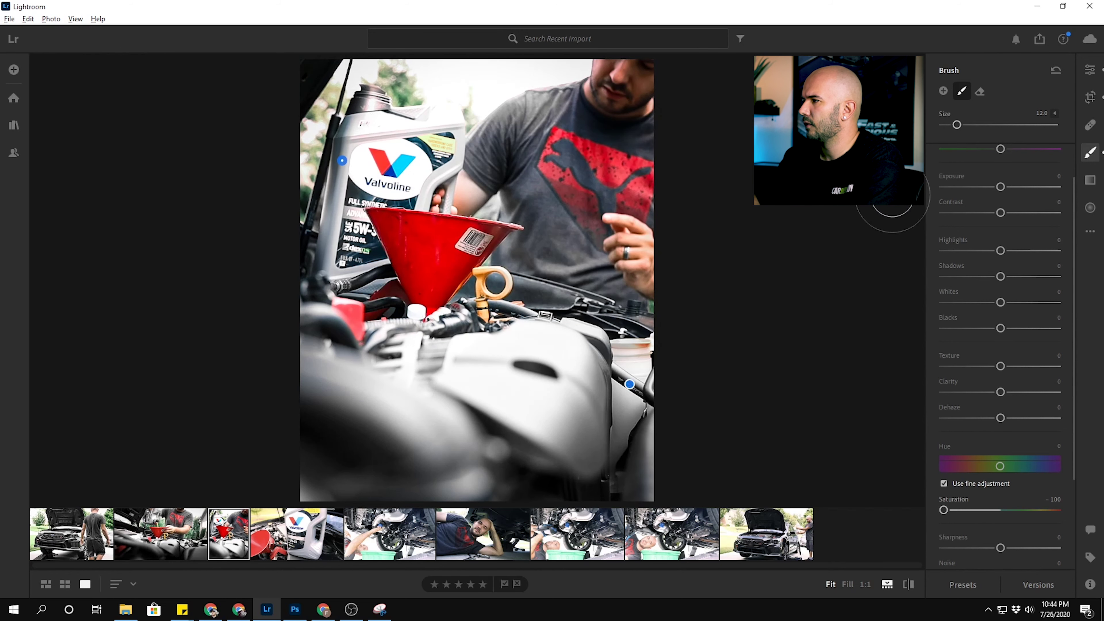
click(1090, 70)
Brush a bottle mask: Exposure -0.32, Contrast +19, Texture +29, Clarity +11, Saturation +38, Sharpness +58.
click(1090, 155)
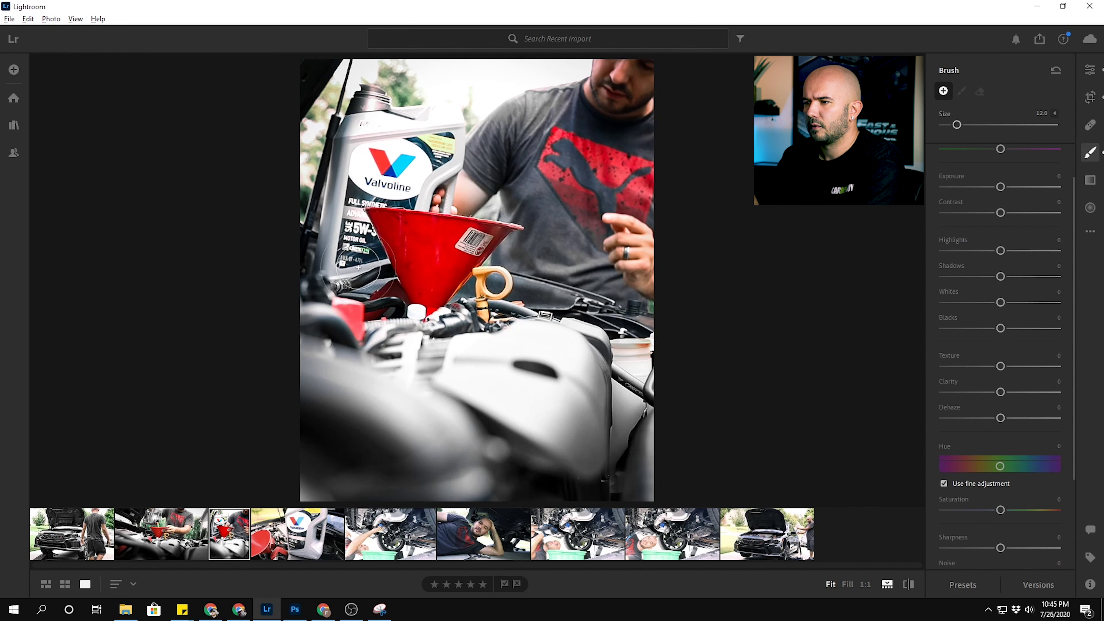
drag(407, 222, 427, 128)
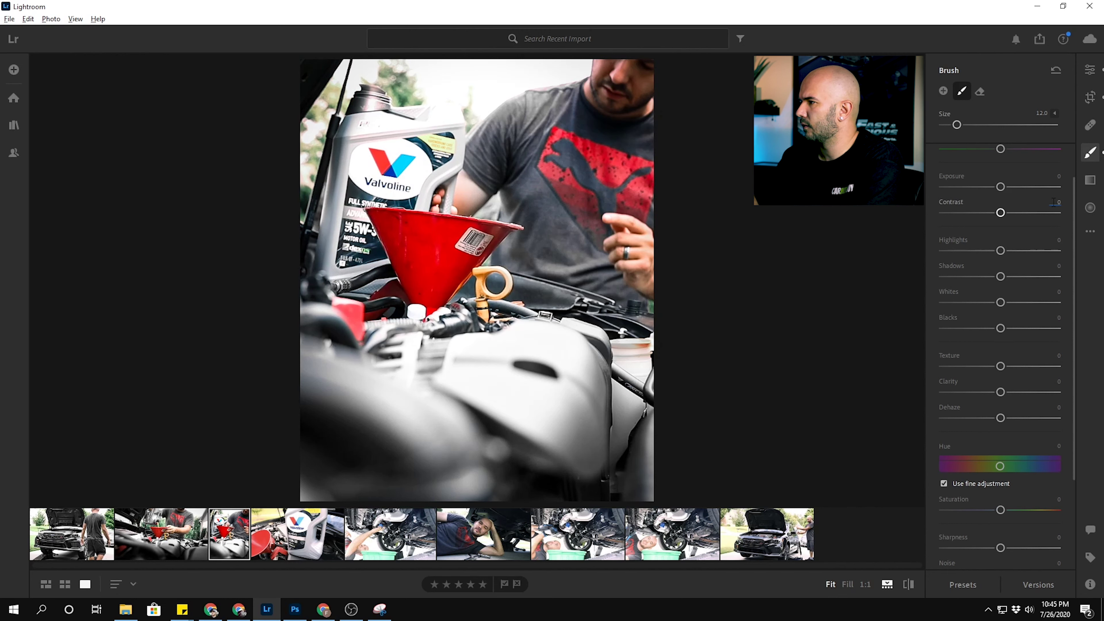
drag(1001, 187, 996, 187)
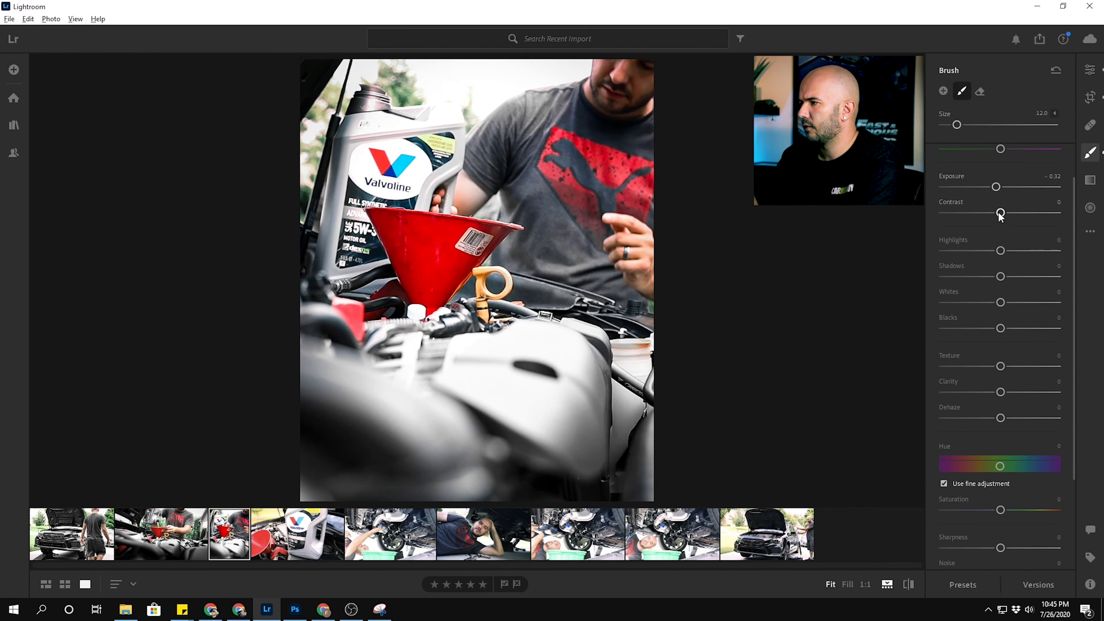
drag(1001, 212, 1011, 213)
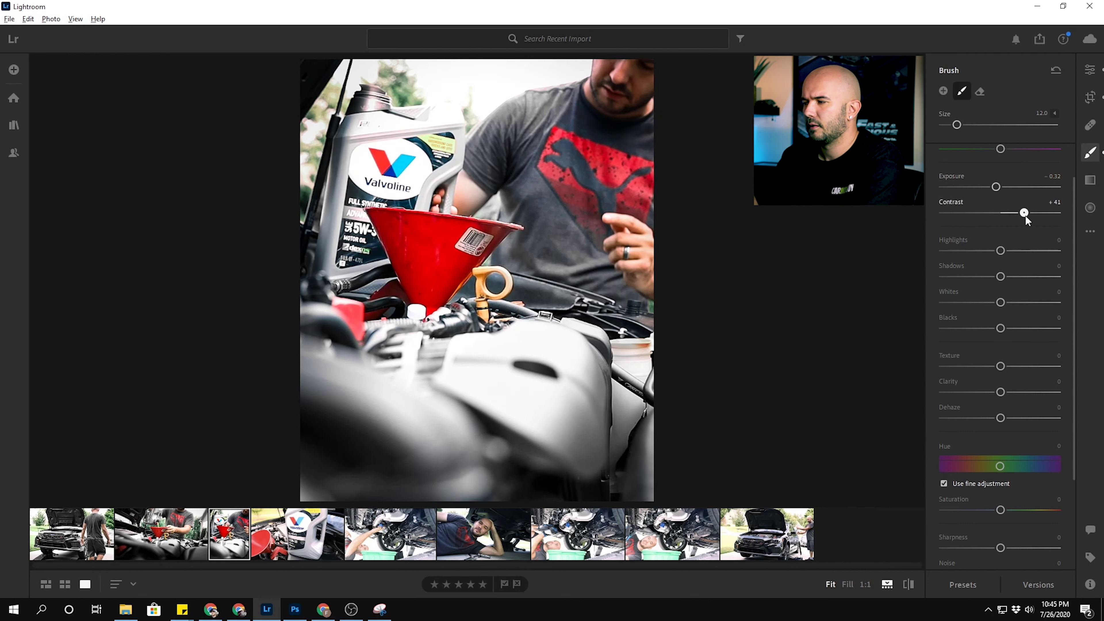
drag(1016, 366, 1003, 419)
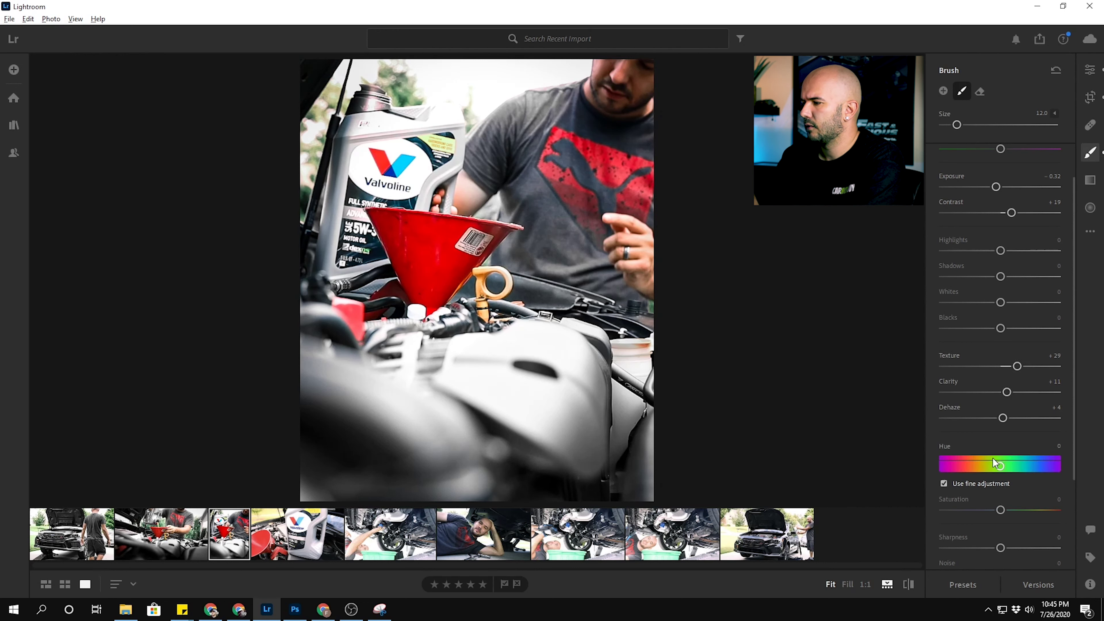
drag(1000, 511, 1023, 511)
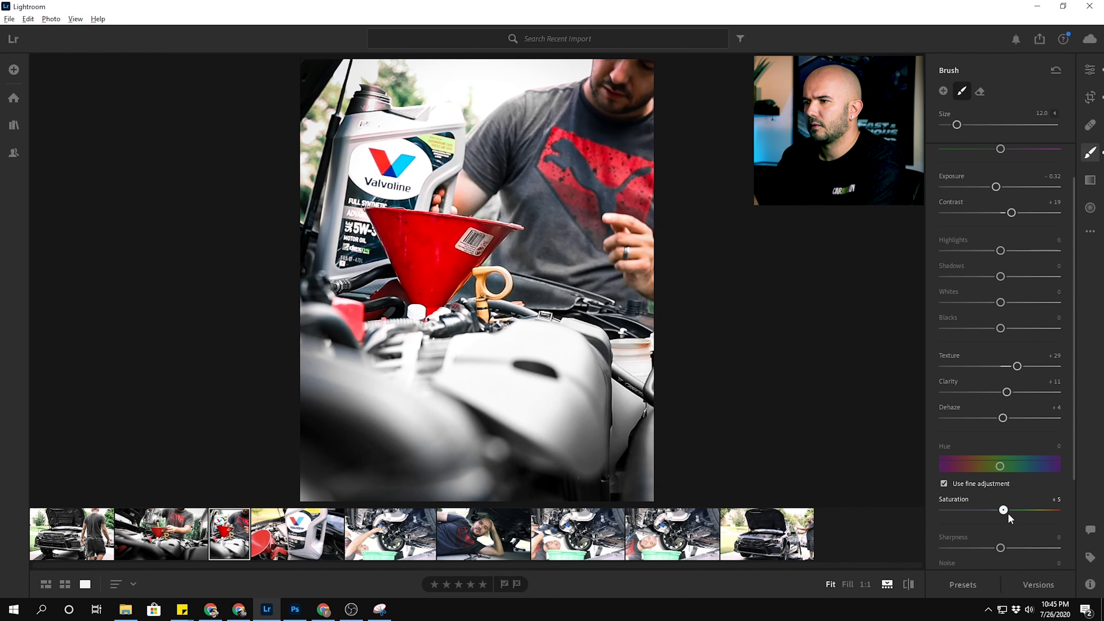
scroll(1013, 512, down, 1)
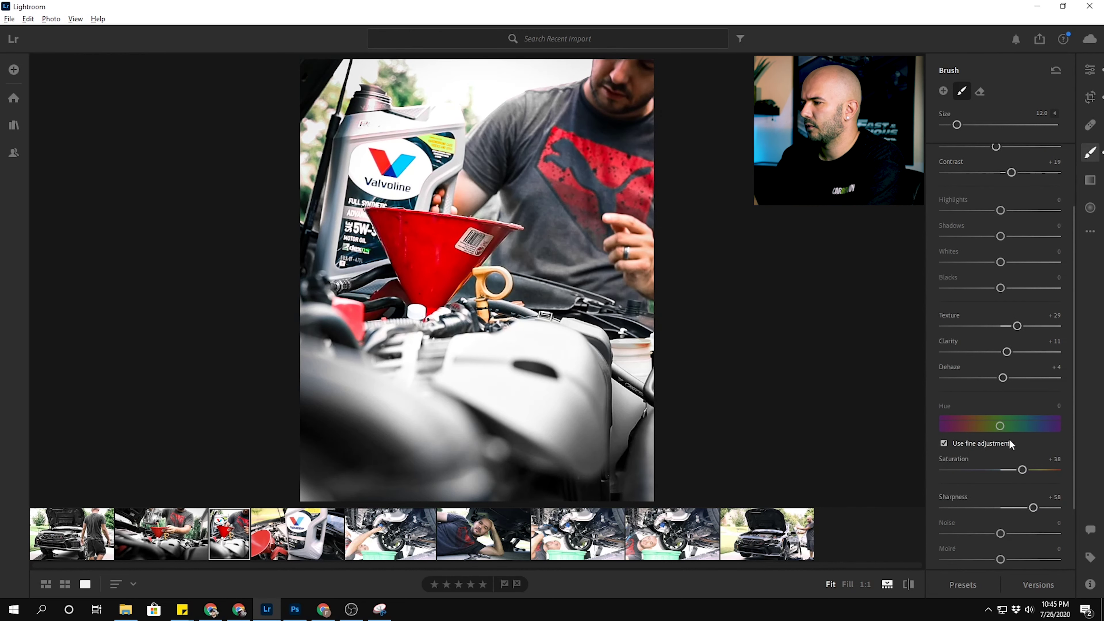
click(630, 385)
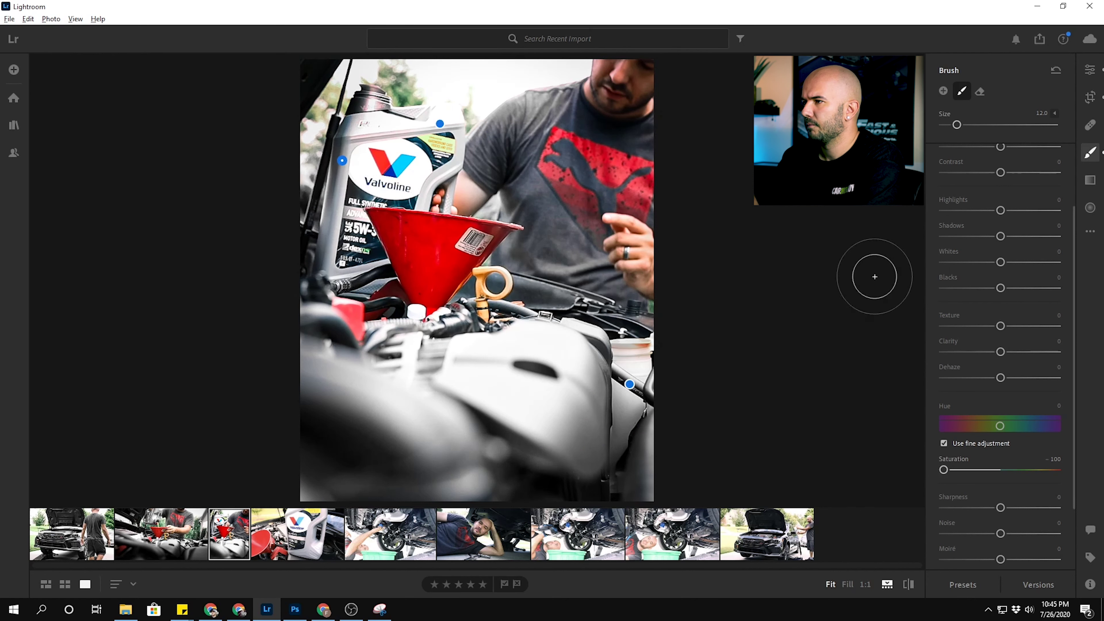
Strengthen the portrait's vignette to about -43.
click(1091, 70)
scroll(1021, 513, down, 5)
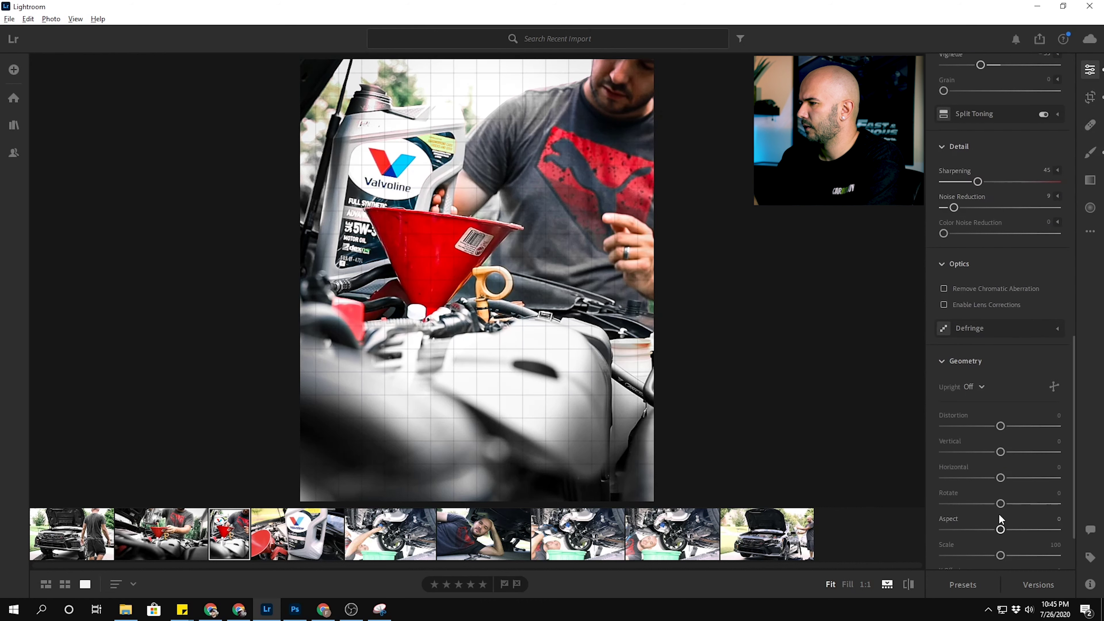
scroll(977, 311, up, 5)
drag(981, 404, 977, 412)
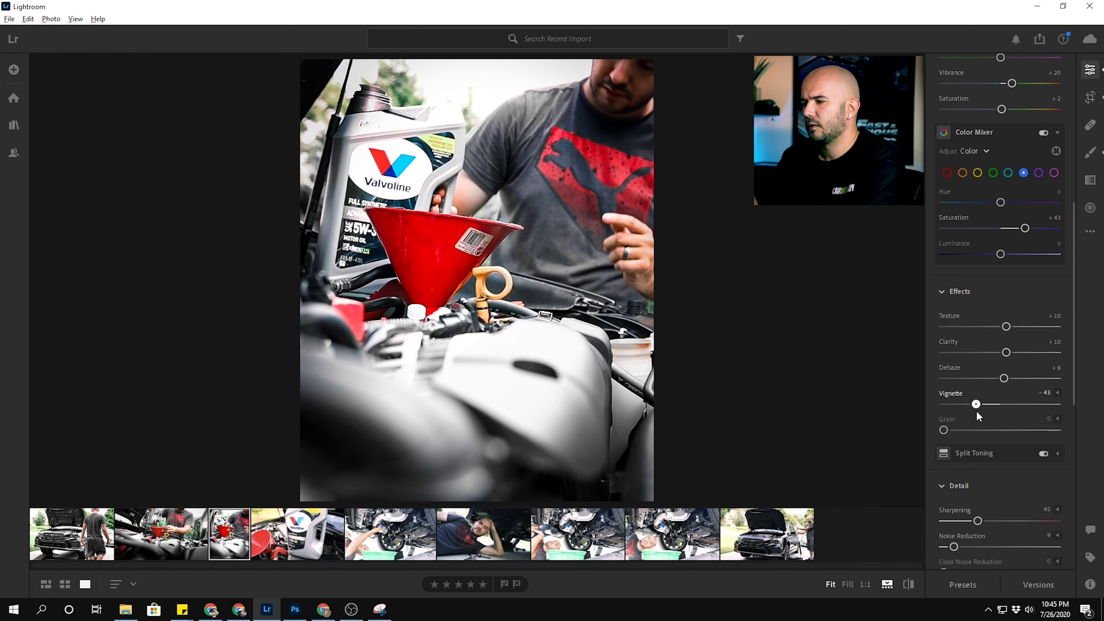
Darken the bottom-right corner with an Exposure -3.12 brush mask, then open the bottle close-up.
click(1091, 154)
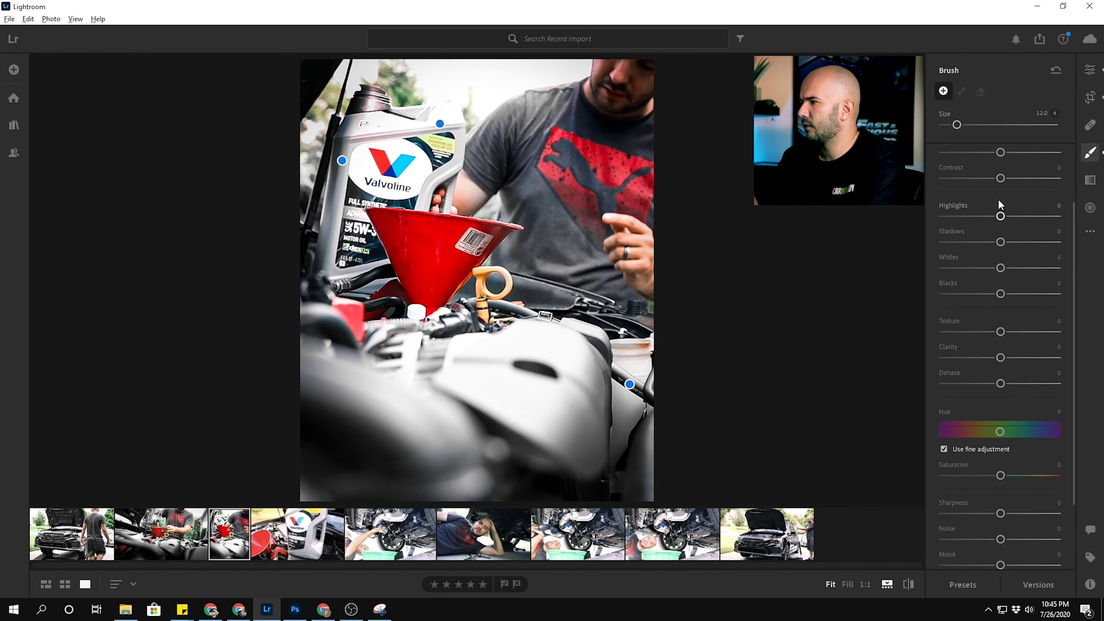
scroll(1006, 177, up, 2)
drag(959, 234, 956, 234)
key(bracketright)
key(bracketright)
key(bracketright)
drag(636, 468, 652, 515)
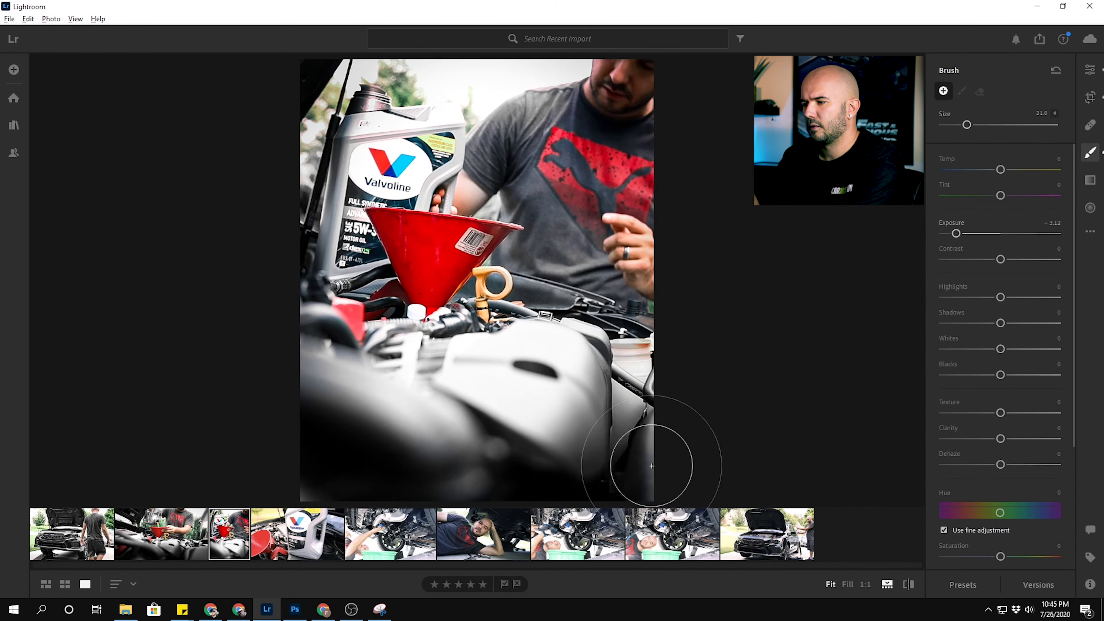
drag(652, 466, 644, 468)
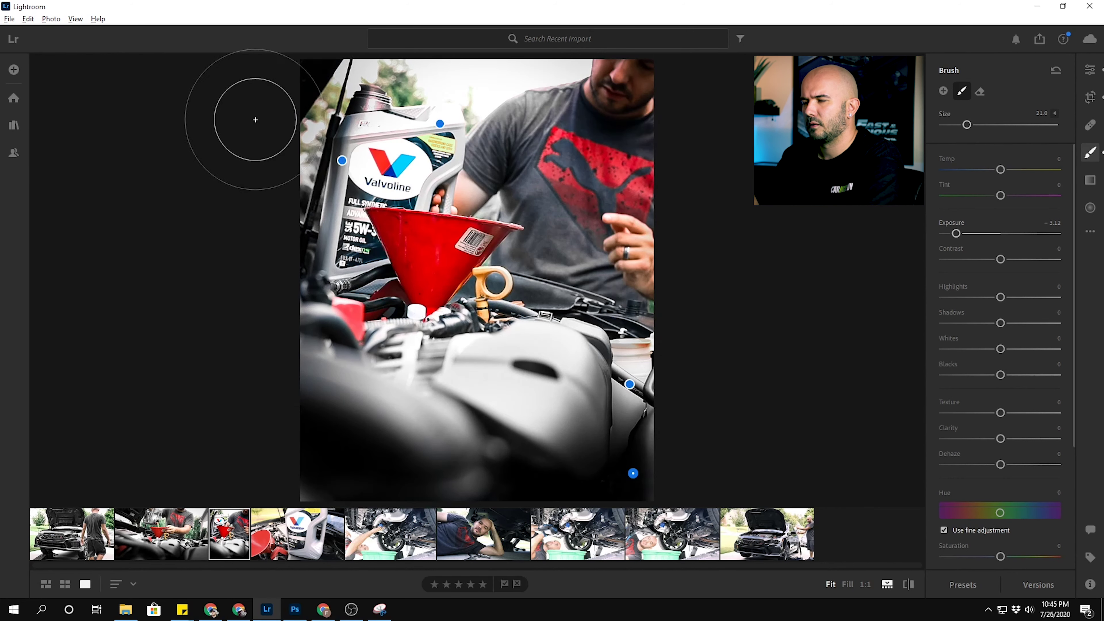
key(ctrl+z)
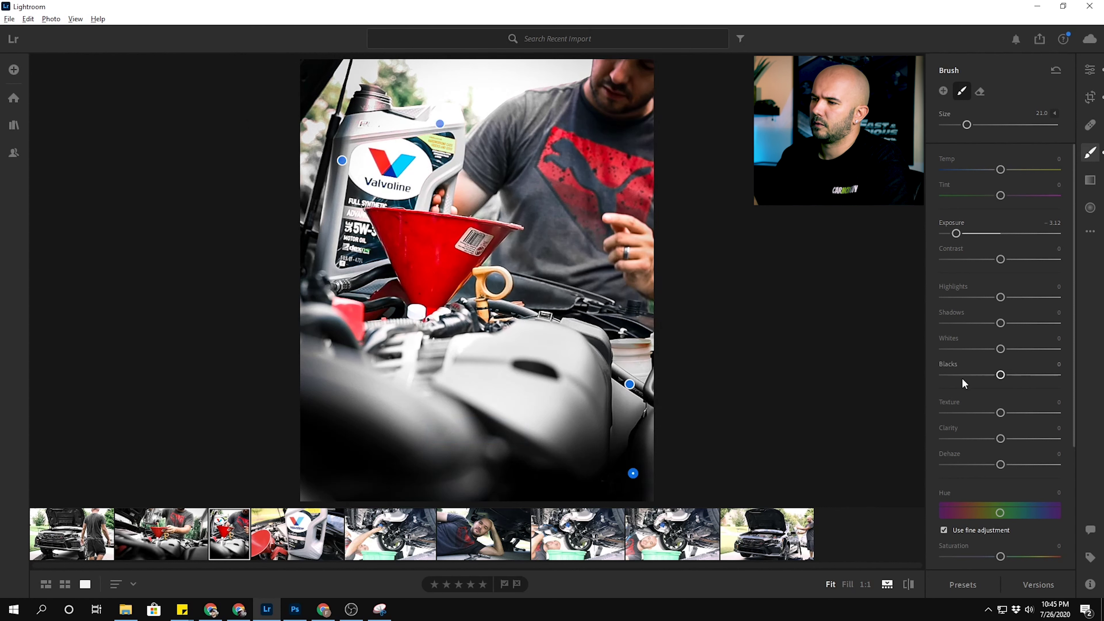
click(283, 553)
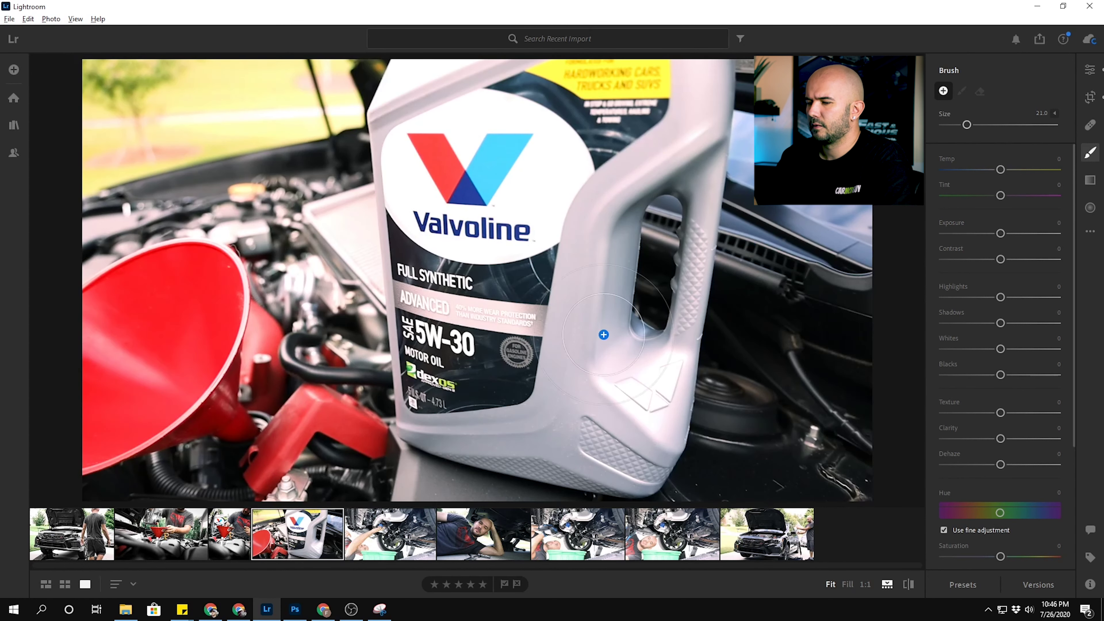
Copy the portrait's edit settings and paste them onto the Valvoline bottle close-up.
key(ctrl+v)
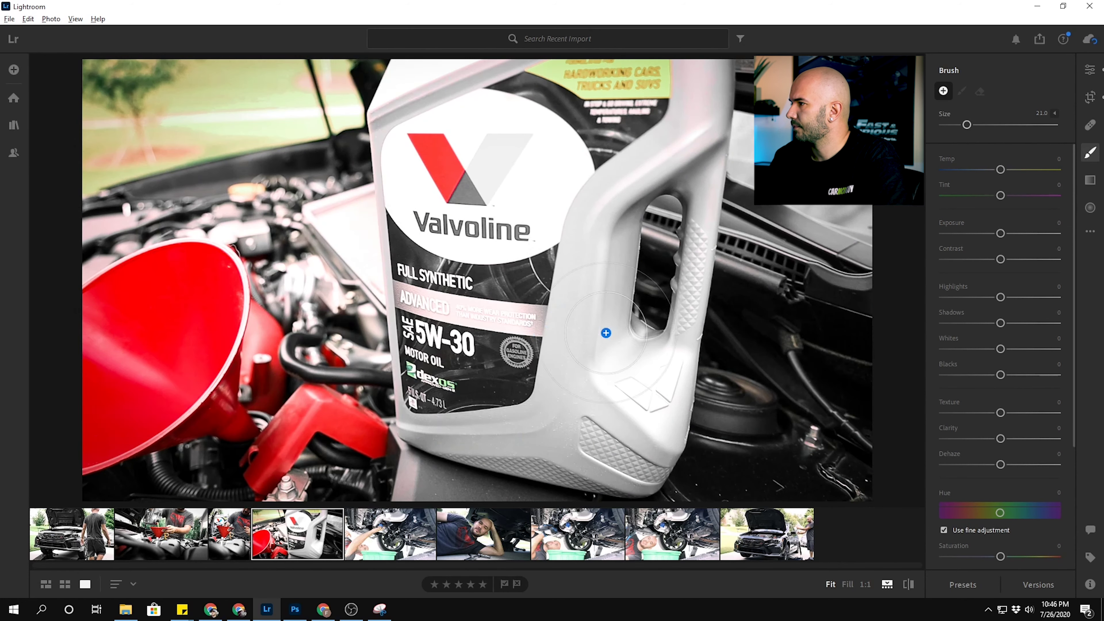
key(ctrl+z)
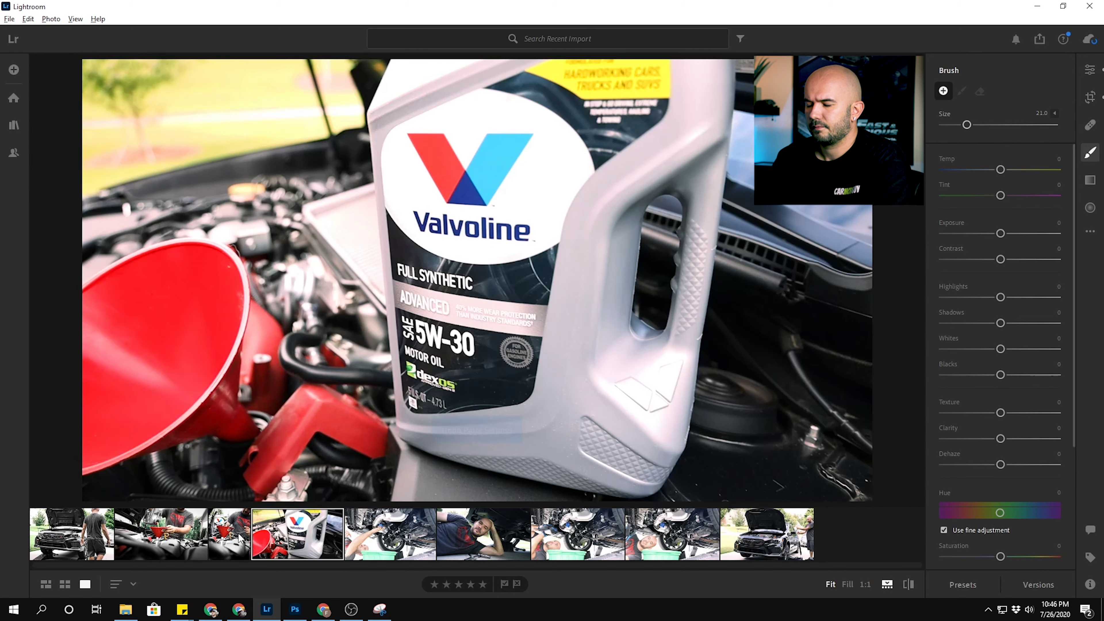
click(239, 538)
key(ctrl+c)
right_click(235, 544)
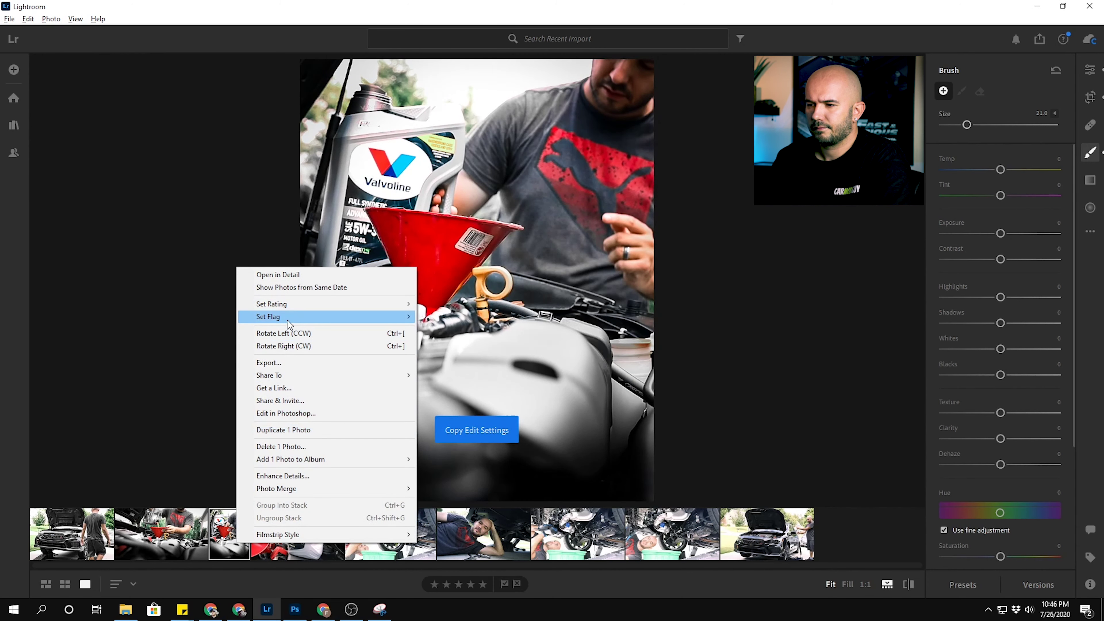
click(212, 536)
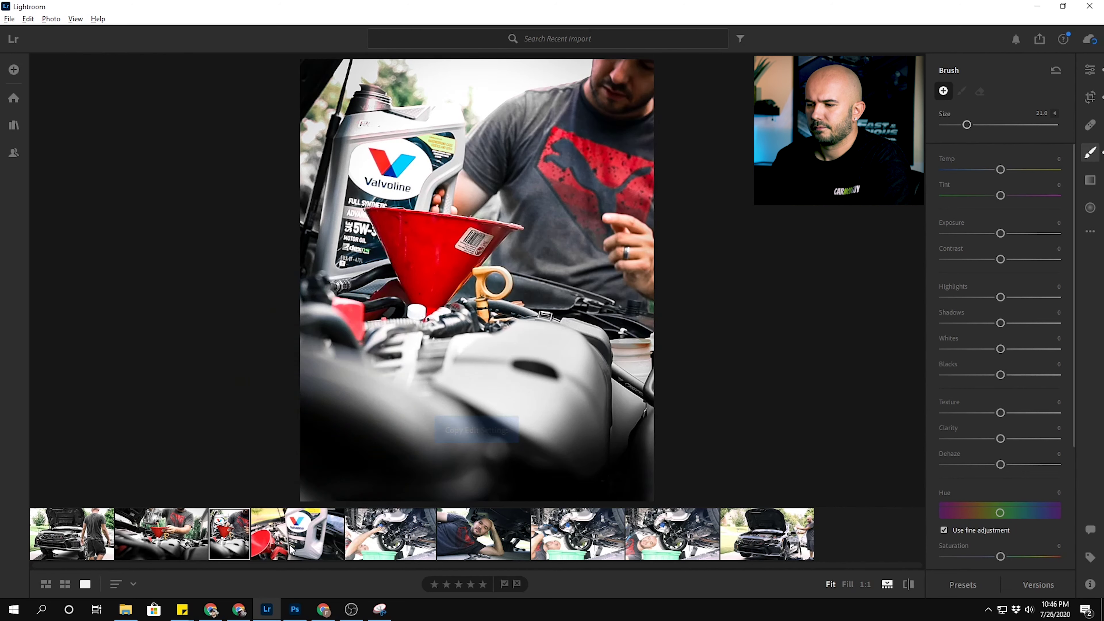
click(283, 551)
key(ctrl+v)
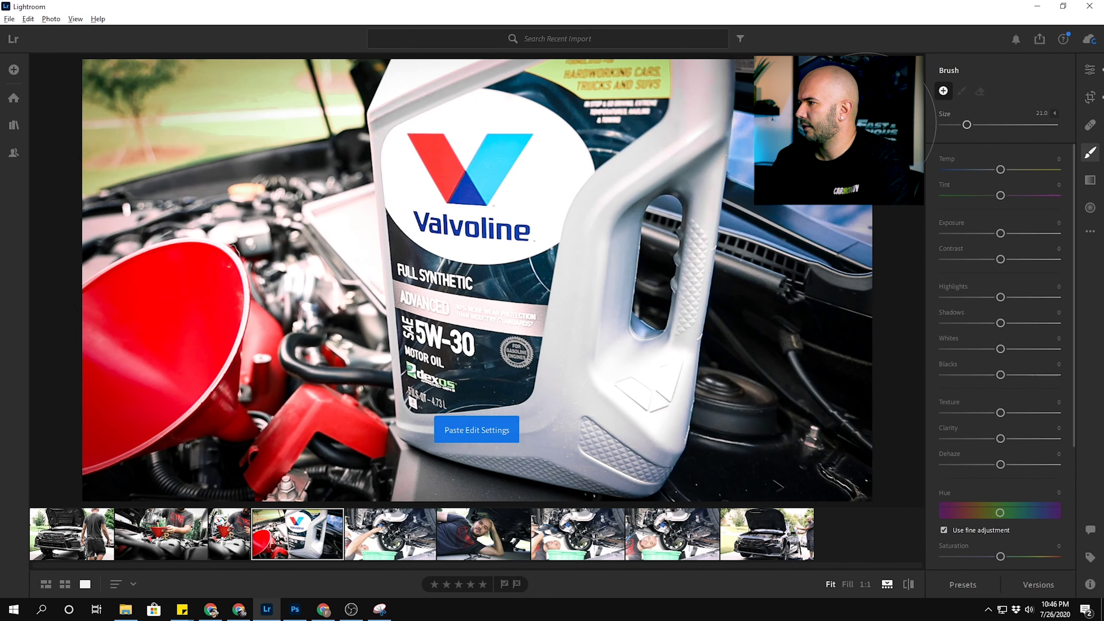
Paint a Saturation -100 brush mask over the windshield, handle opening and engine, shrinking the brush to 13.
drag(1000, 557, 944, 556)
drag(765, 109, 772, 128)
drag(787, 176, 766, 282)
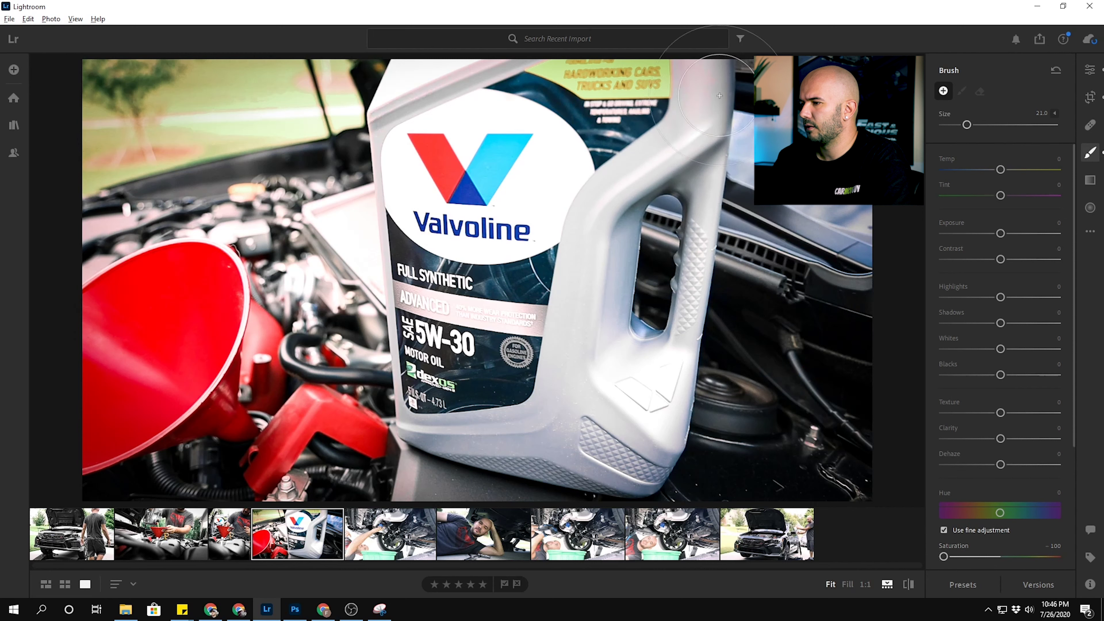
drag(653, 269, 640, 307)
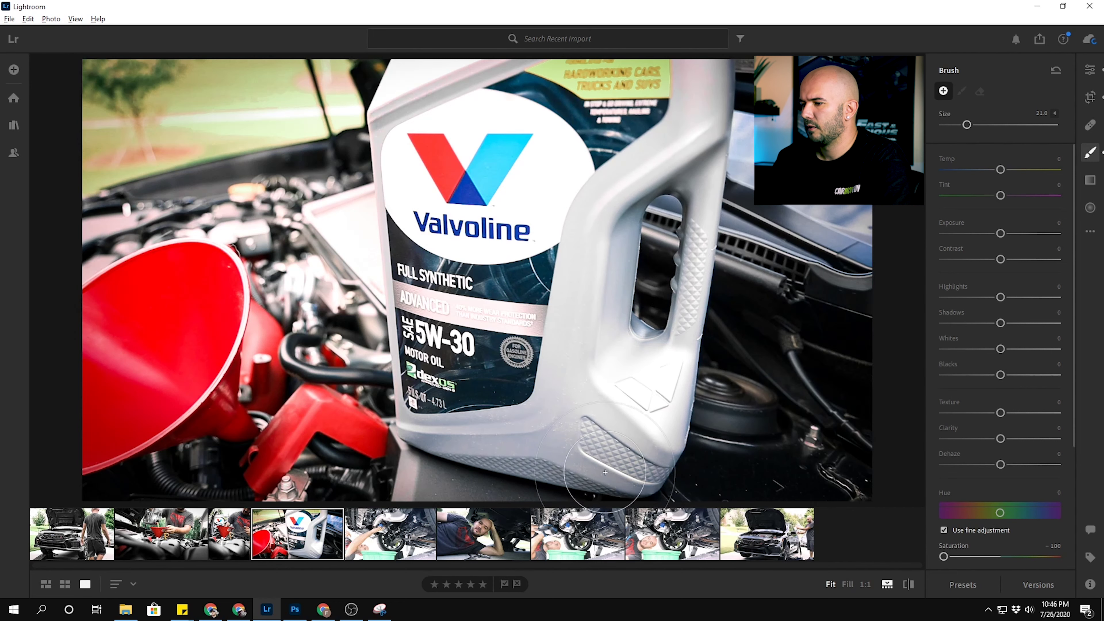
mouse_move(726, 345)
mouse_down()
mouse_move(739, 406)
mouse_move(713, 278)
mouse_move(661, 209)
mouse_move(741, 127)
mouse_up()
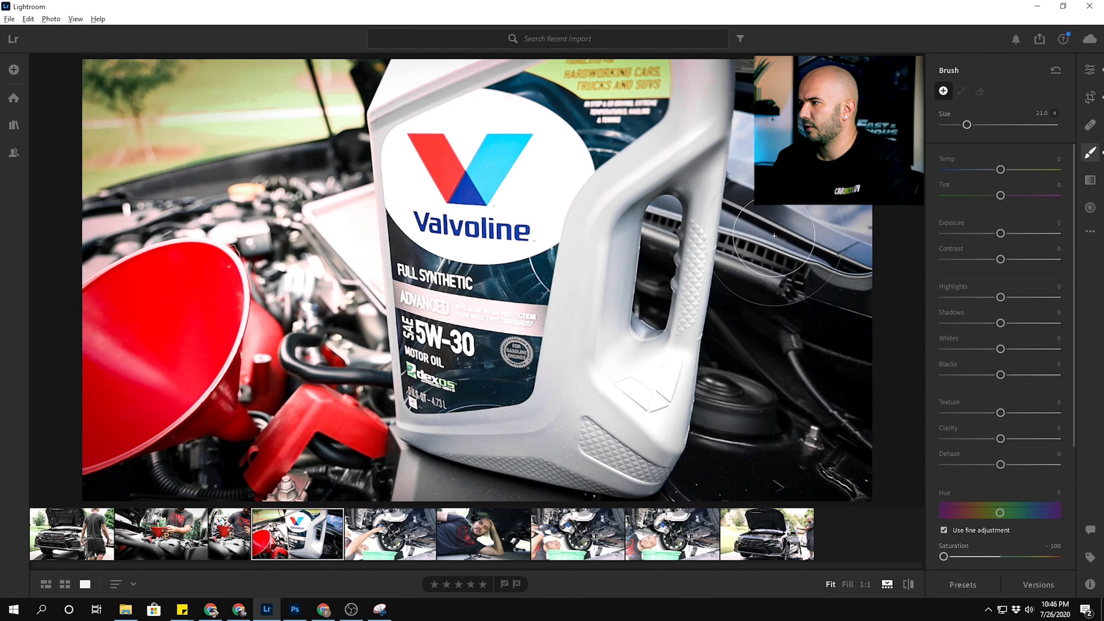
click(961, 91)
key(bracketleft)
key(bracketleft)
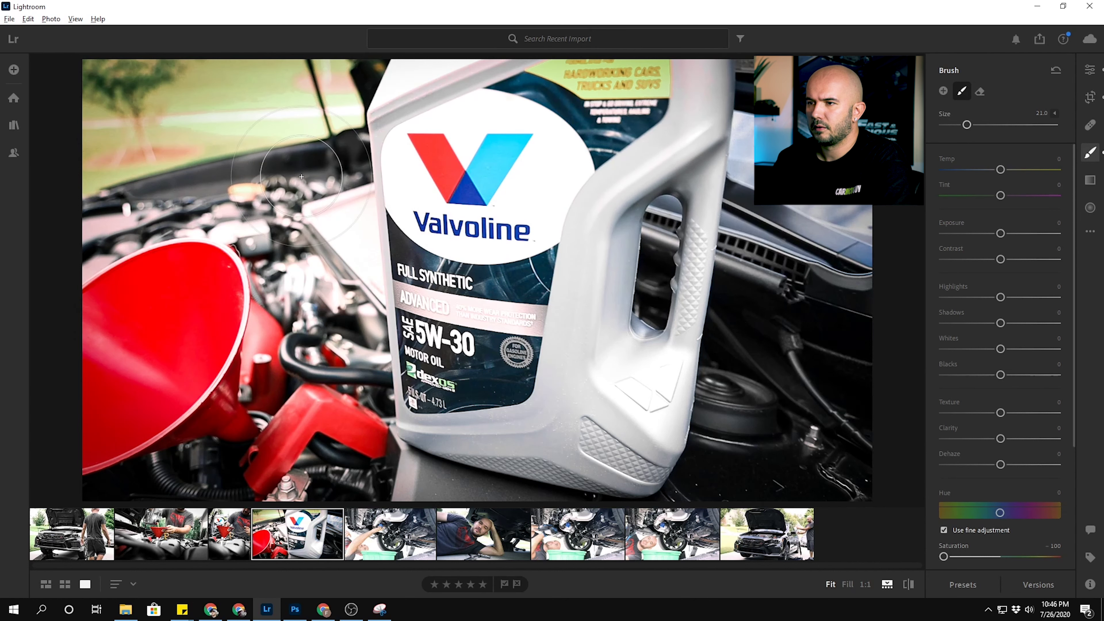
key(bracketleft)
key(bracketleft)
key(bracketleft)
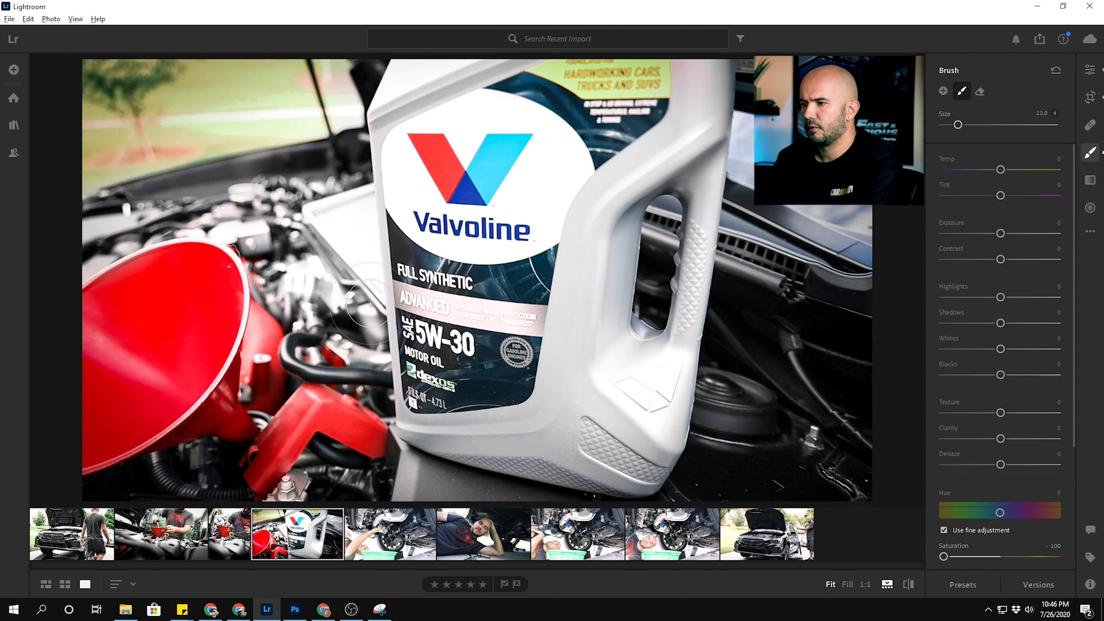
click(1086, 155)
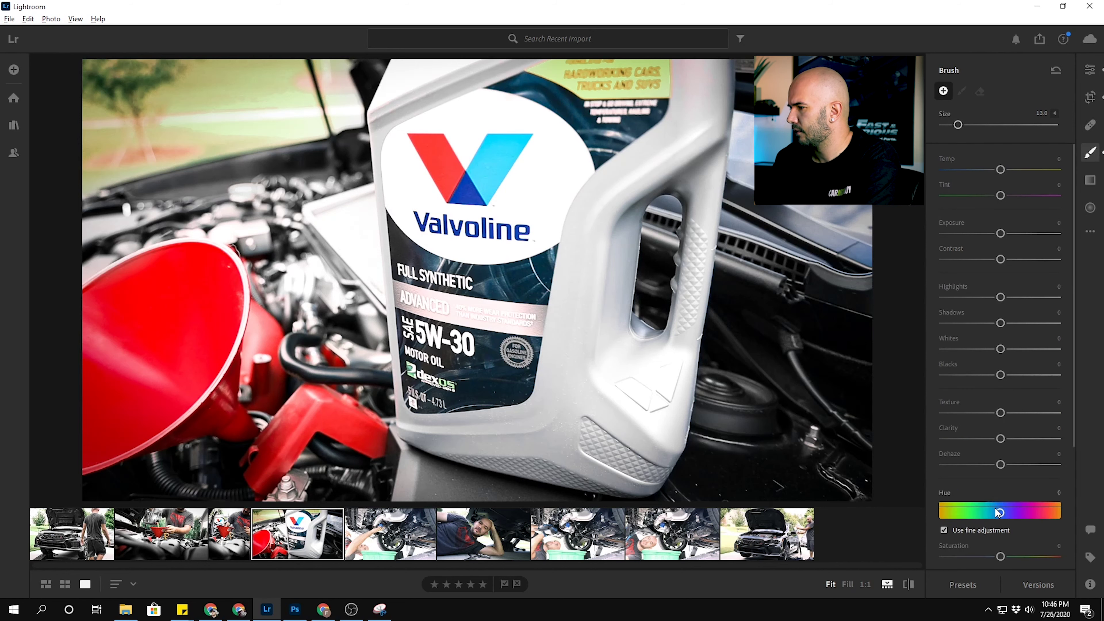
Brush a Saturation -88 mask over the windshield right of the handle, ending at brush size 7.
scroll(1000, 478, down, 2)
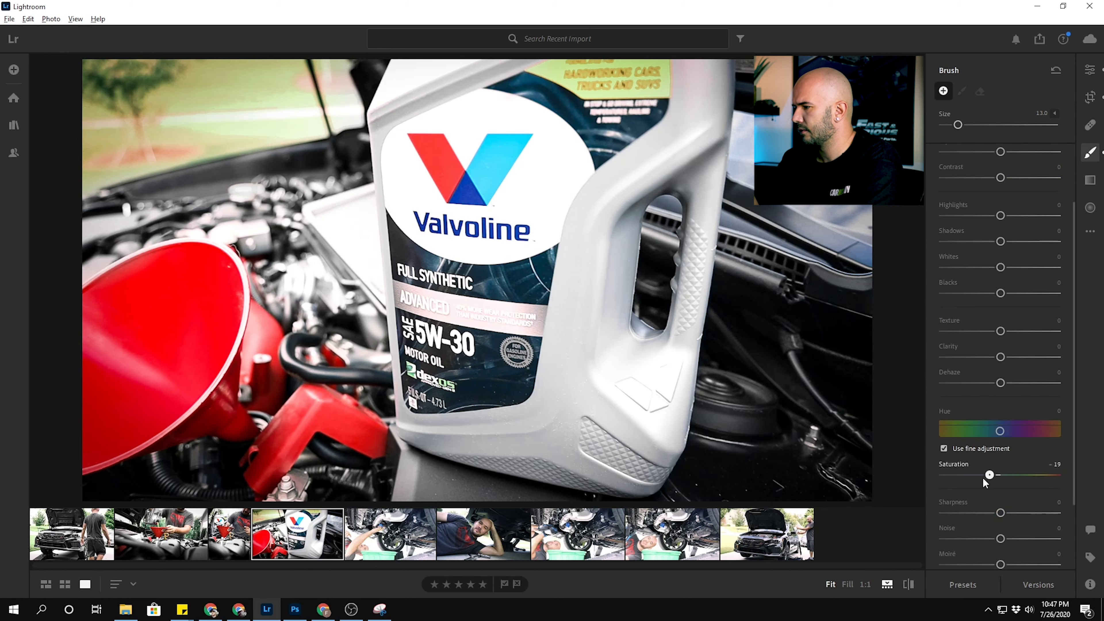
drag(955, 475, 951, 475)
key(])
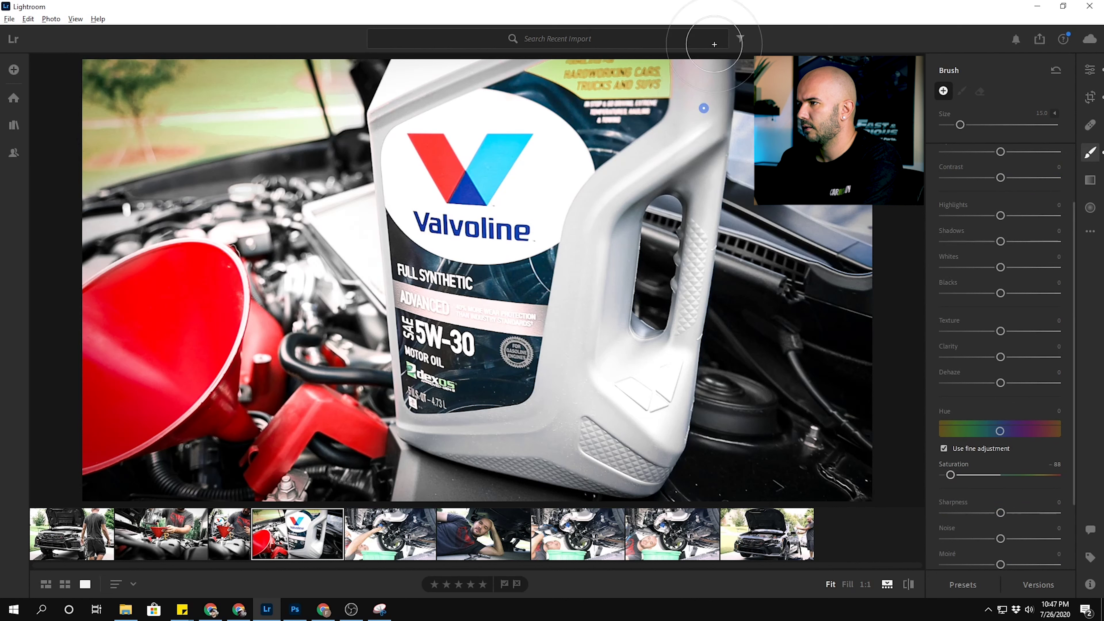
drag(704, 108, 716, 96)
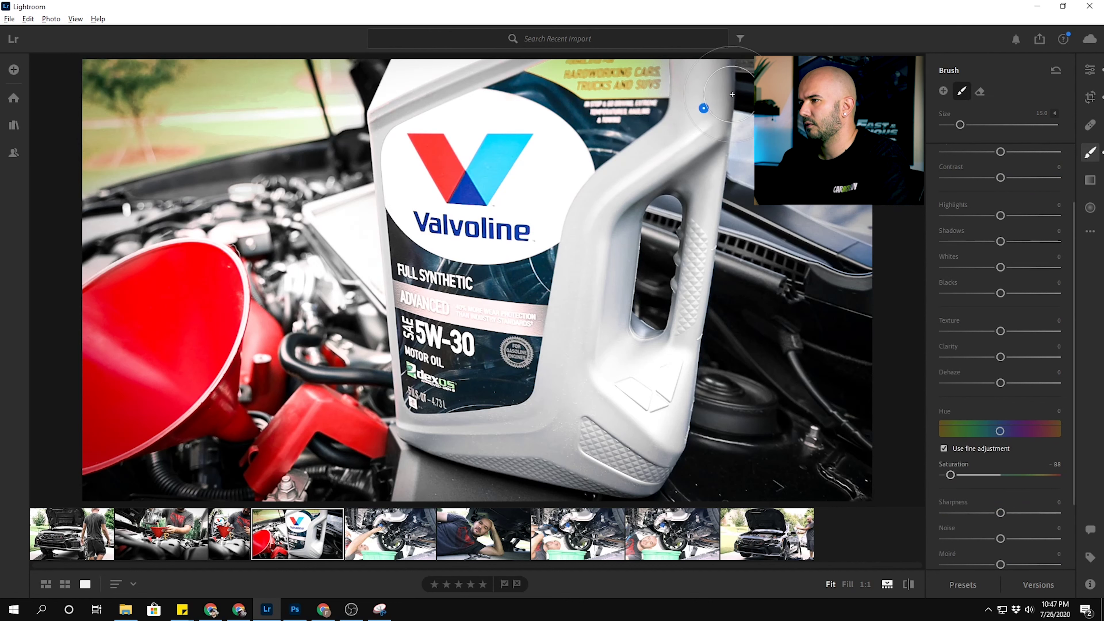
key(Escape)
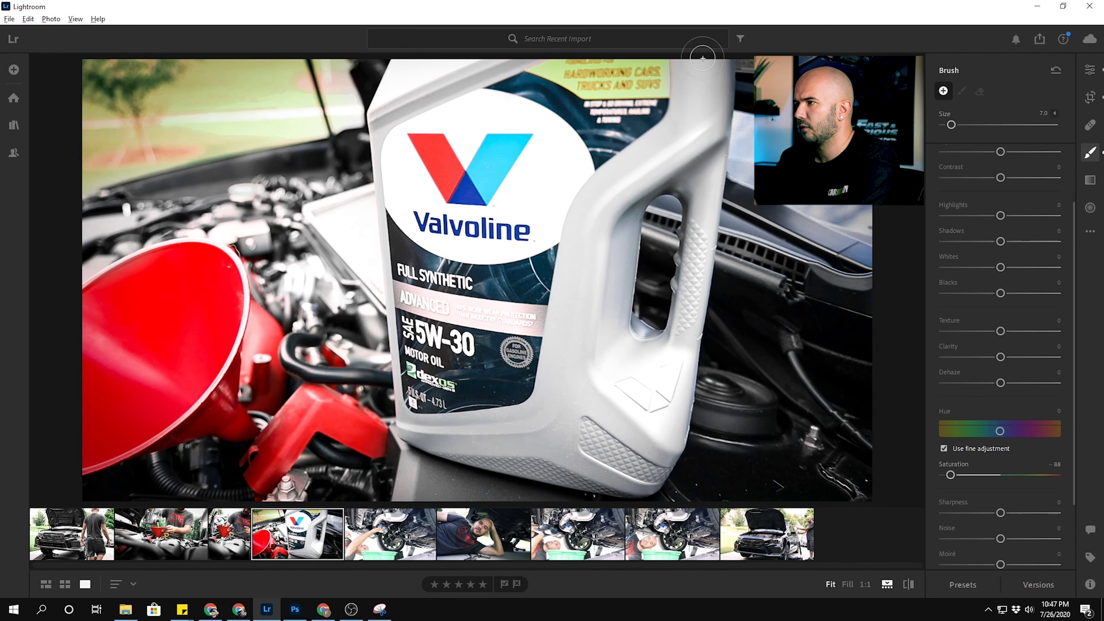
drag(684, 80, 705, 91)
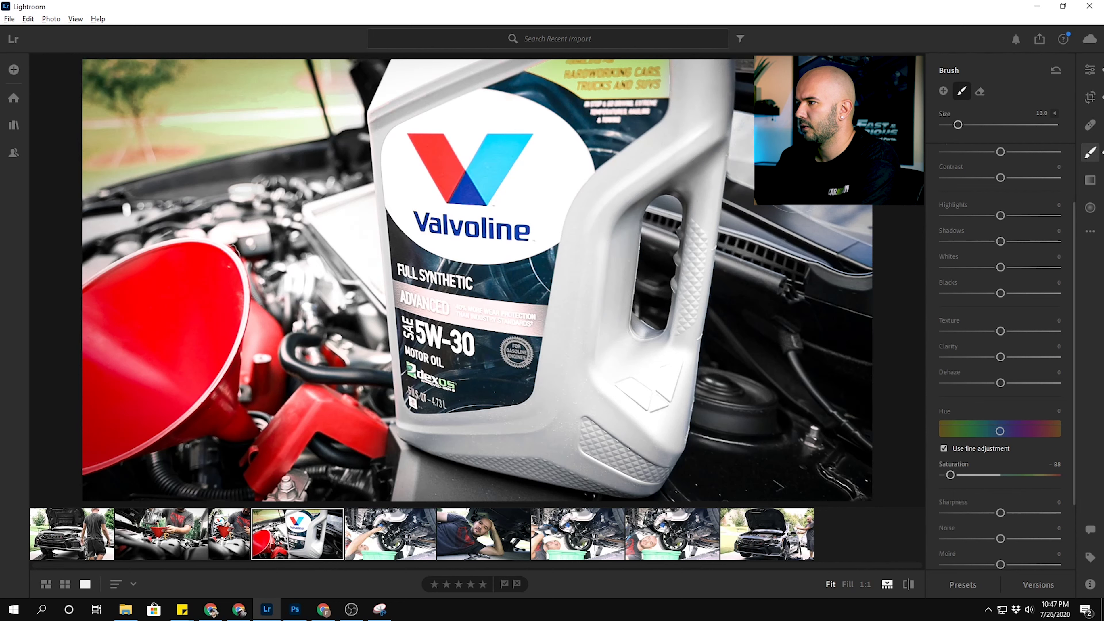
drag(874, 228, 632, 214)
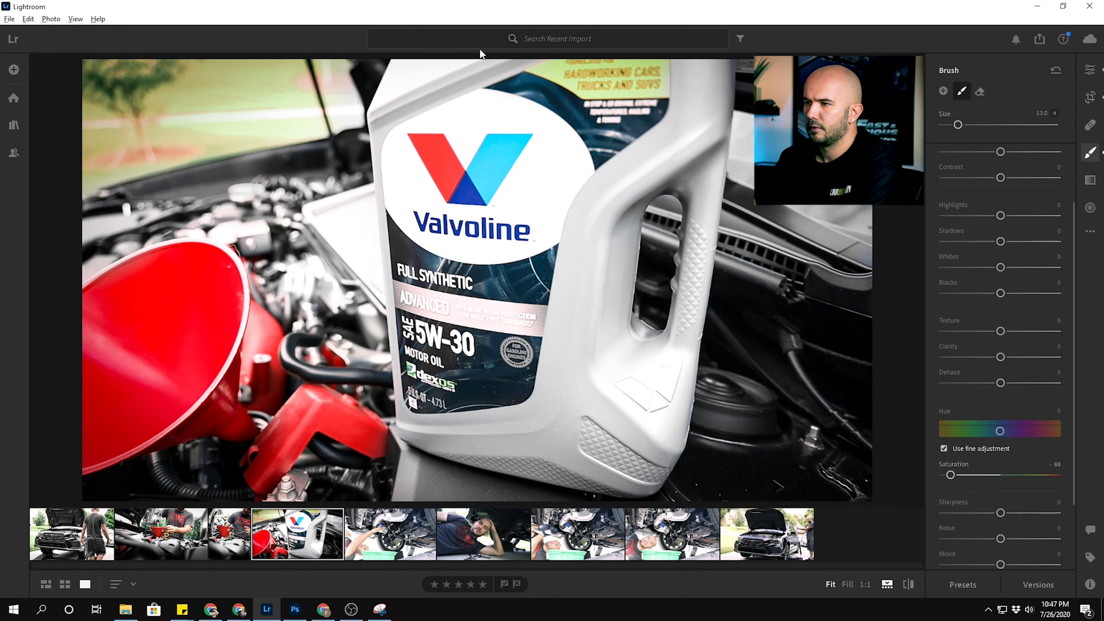
key(ctrl+z)
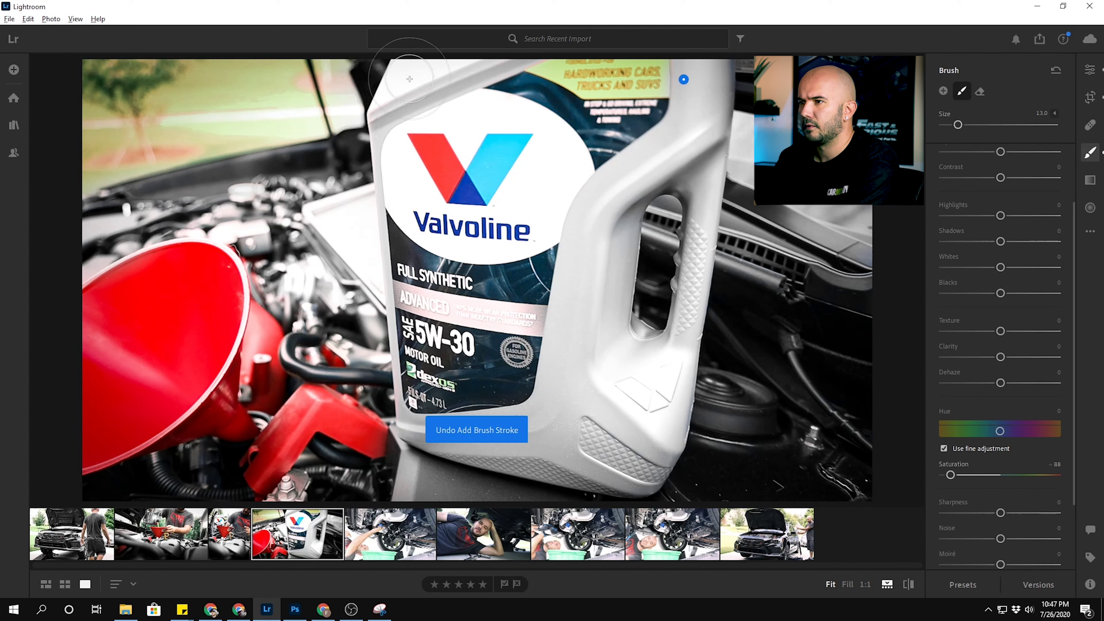
key(bracketleft)
key(bracketleft)
key(bracketleft)
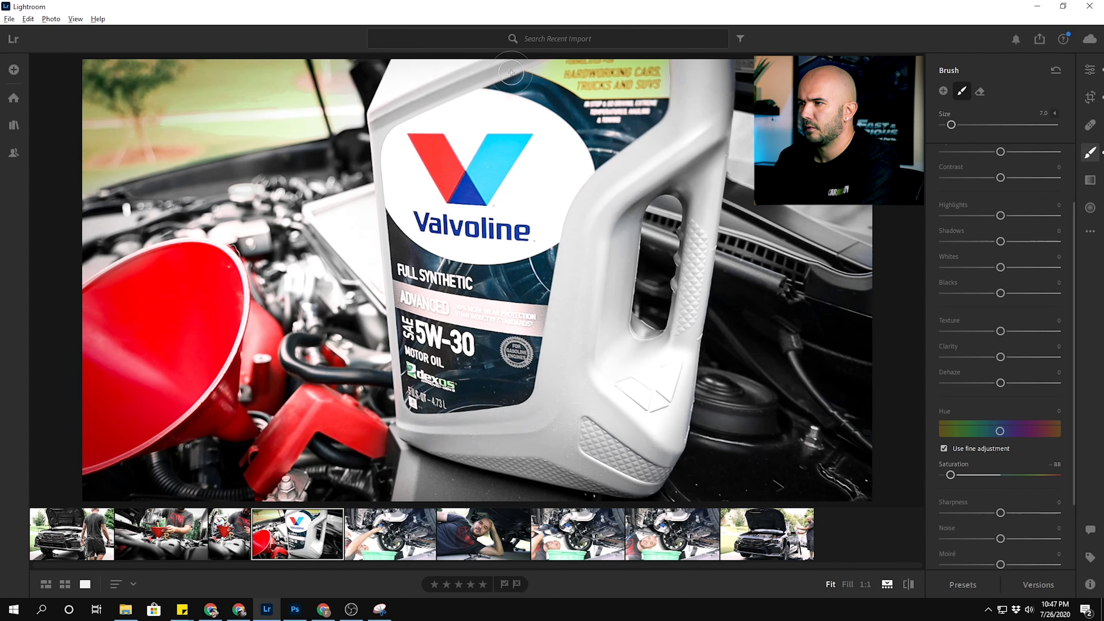
key(ctrl+z)
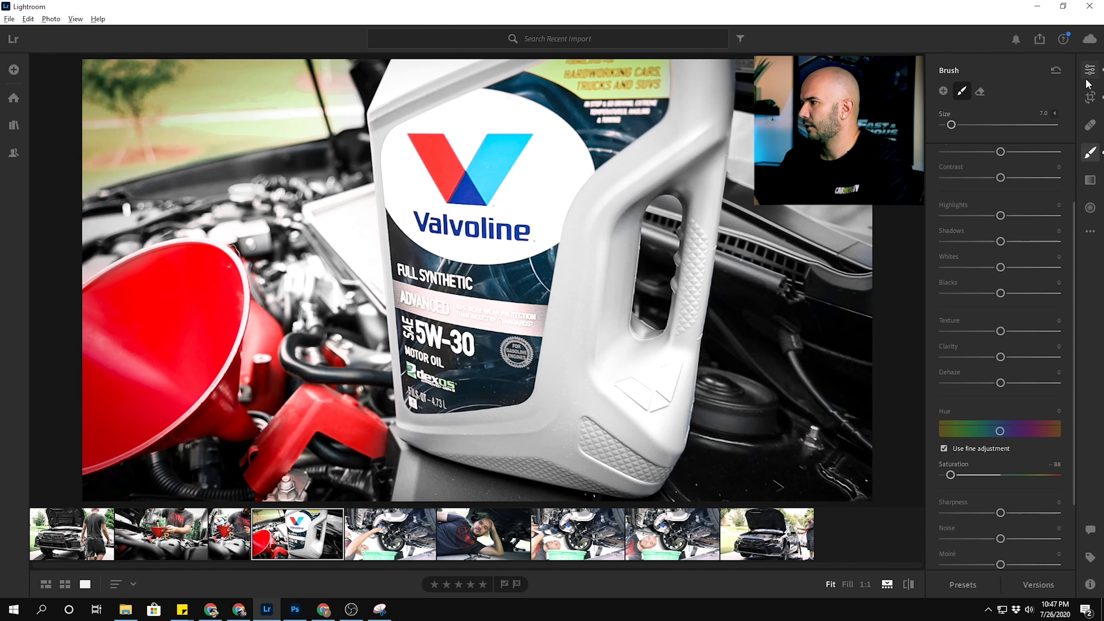
click(1090, 70)
click(1090, 152)
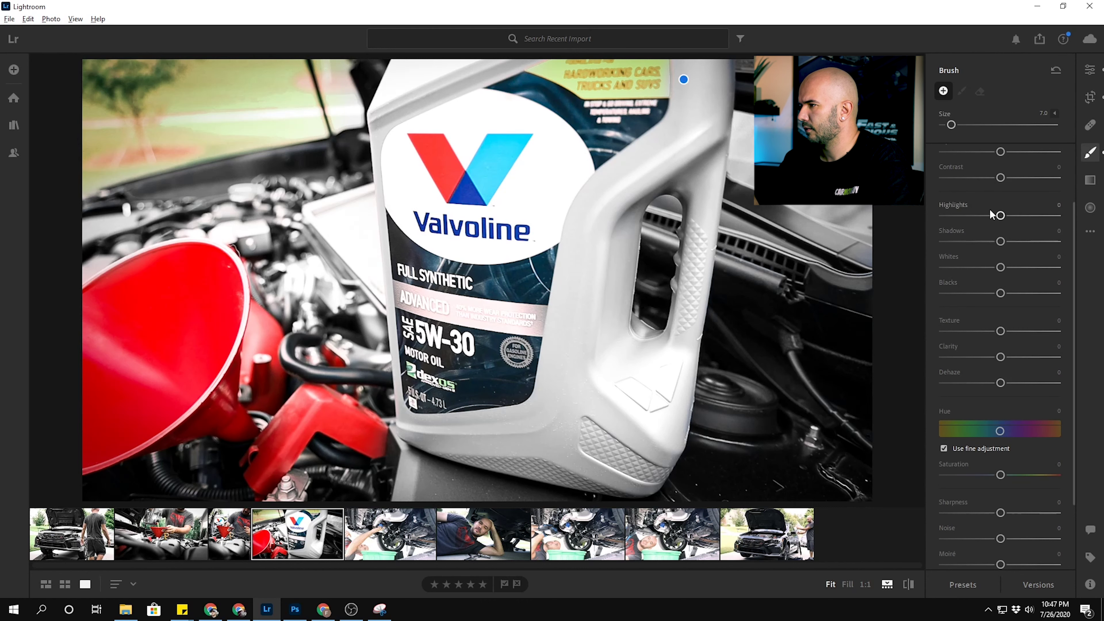
scroll(985, 205, up, 3)
drag(1000, 234, 952, 234)
click(684, 79)
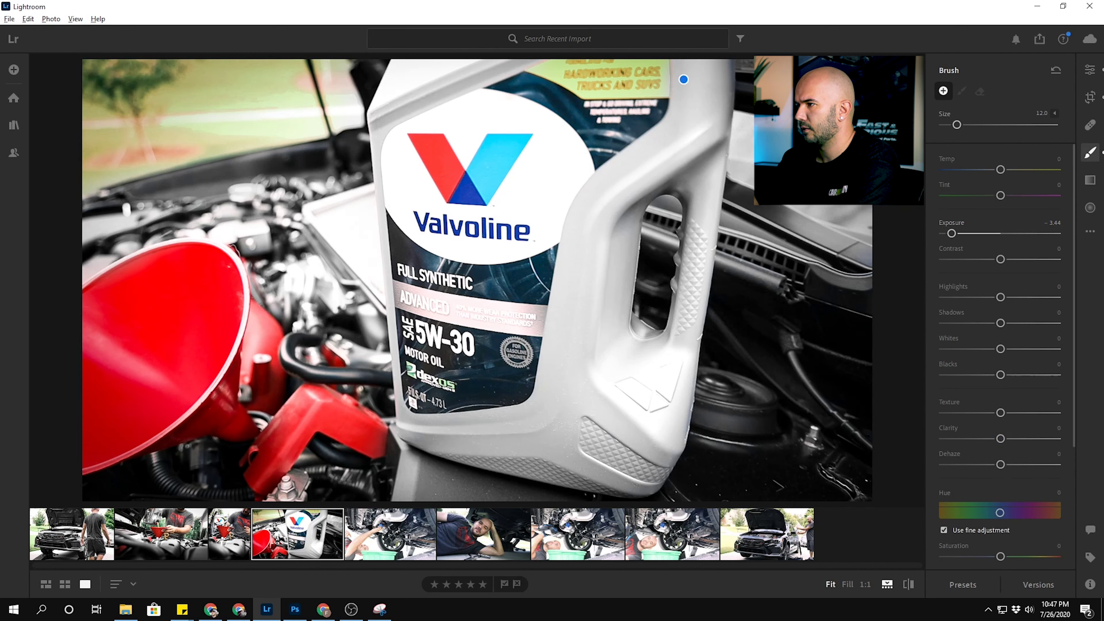
click(962, 91)
drag(783, 227, 848, 261)
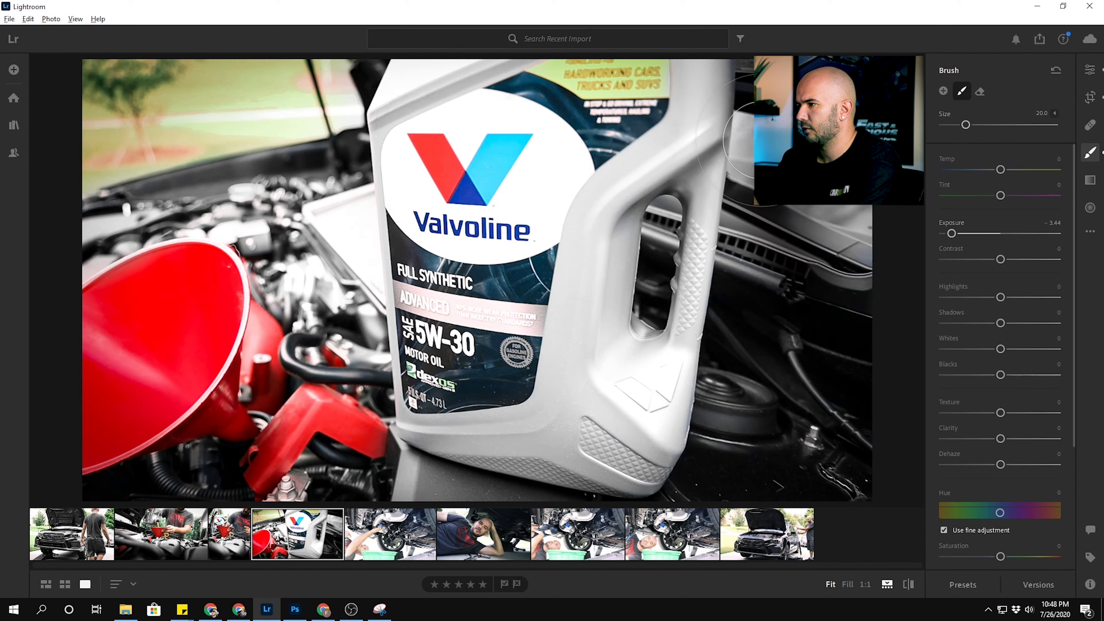
drag(797, 522, 847, 377)
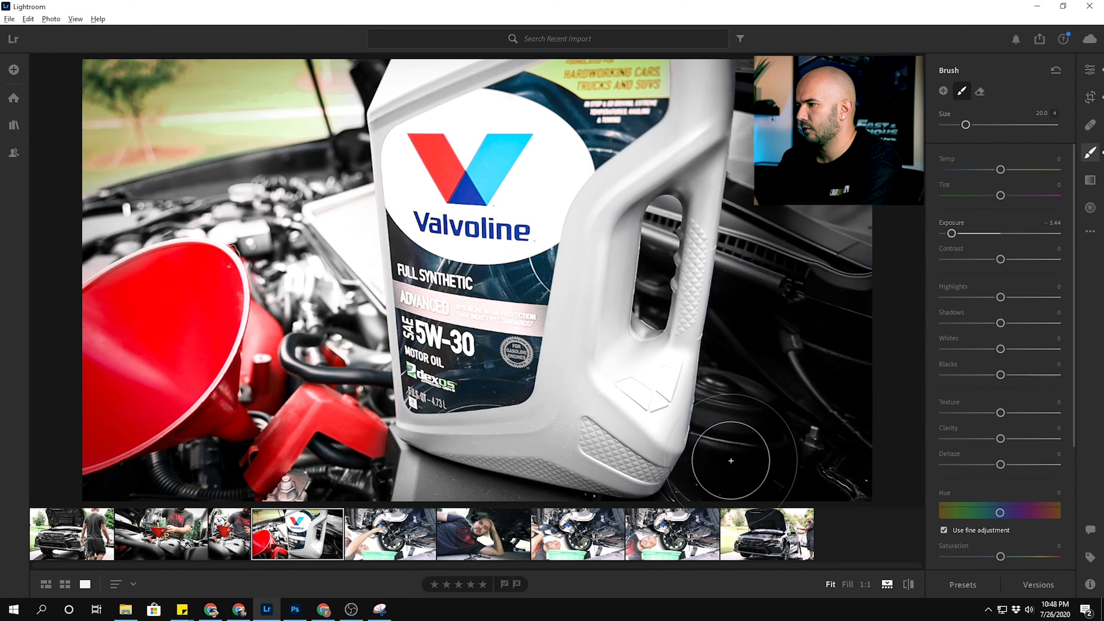
key(ctrl+z)
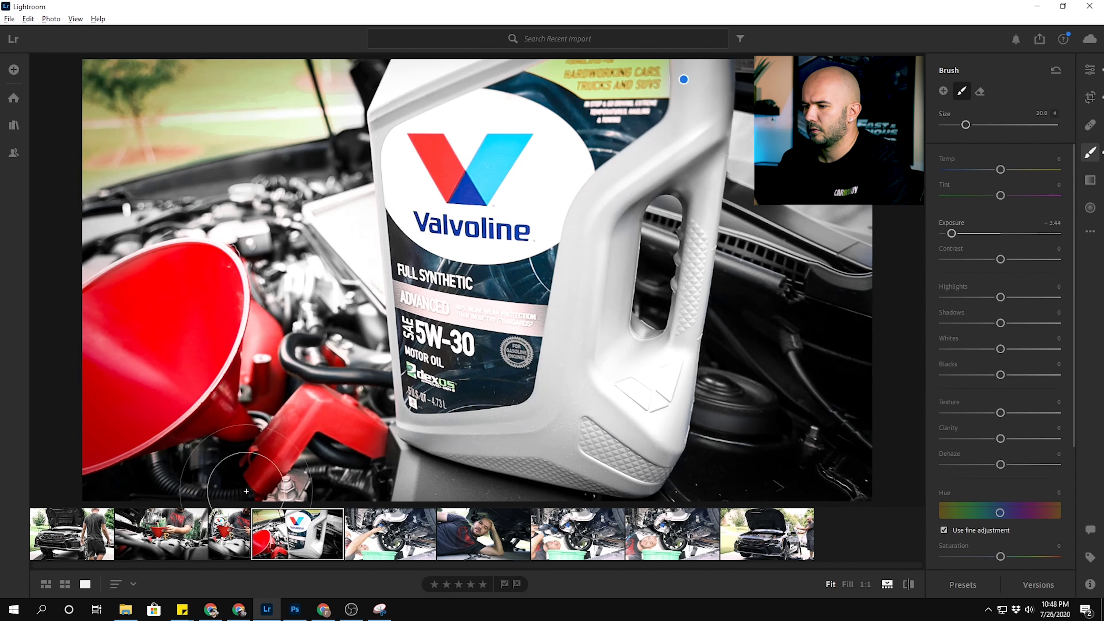
key(ctrl+z)
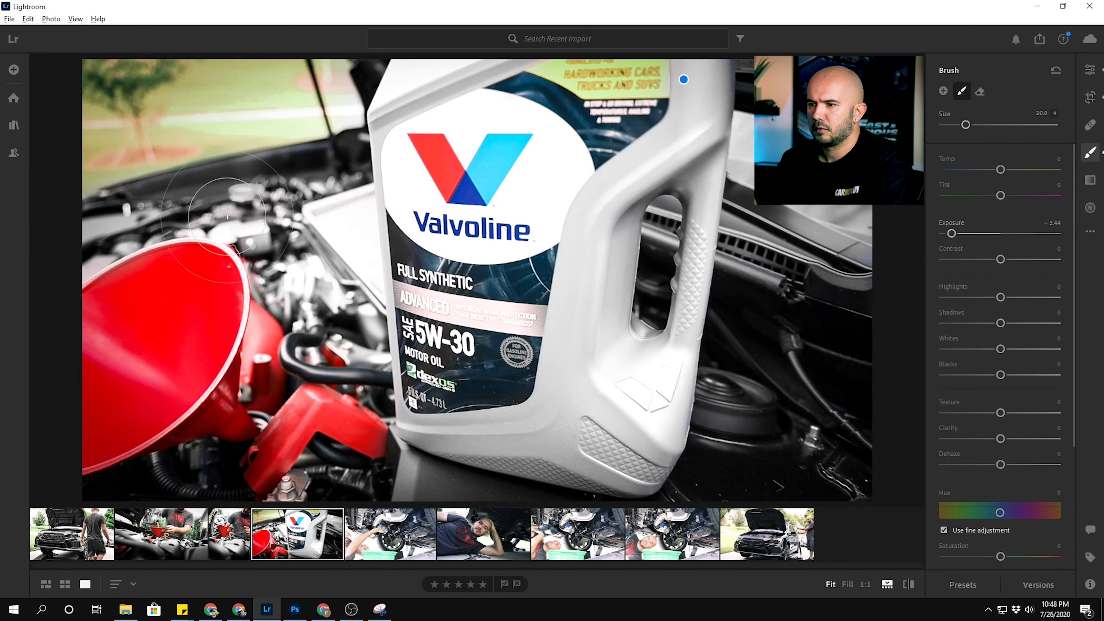
drag(289, 168, 107, 81)
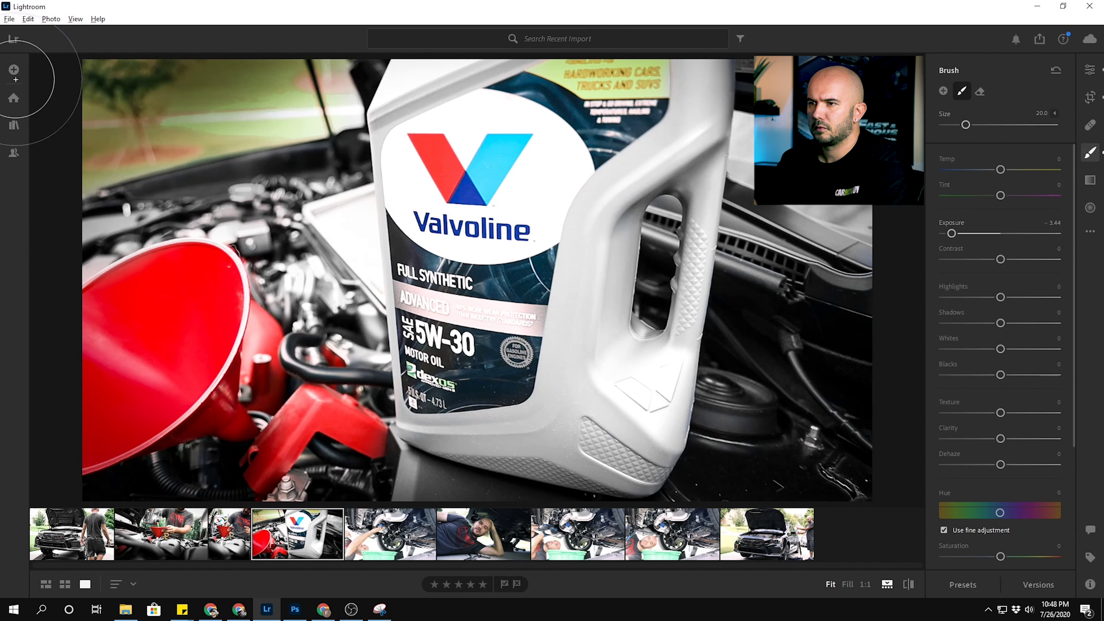
key(ctrl+z)
key(l)
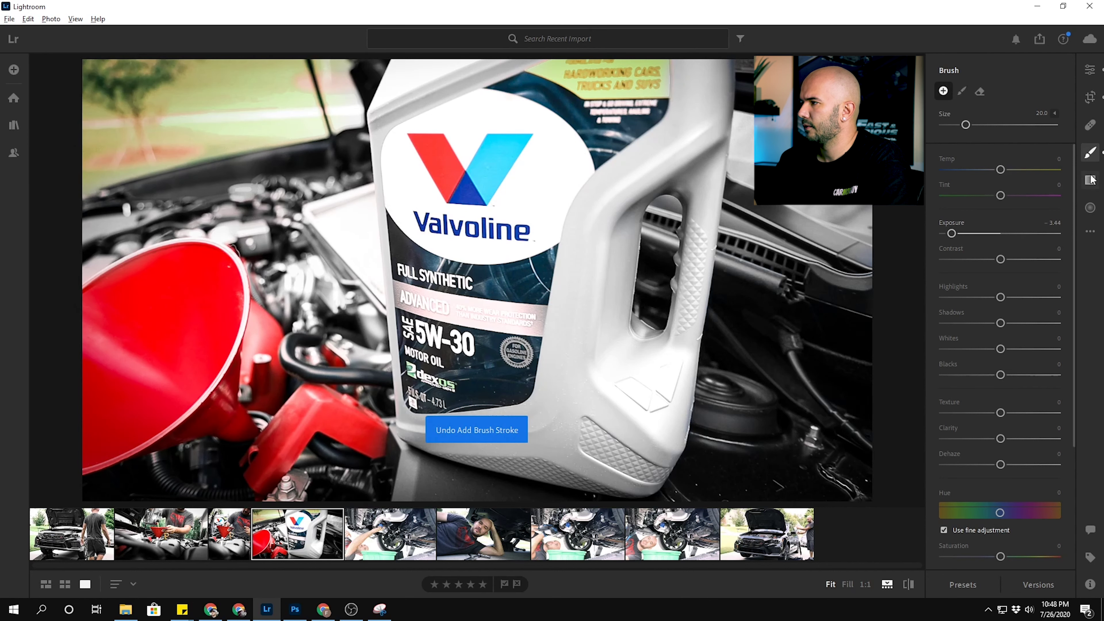
Draw a brightening linear gradient over the upper-left background and angle it diagonally.
drag(124, 77, 246, 184)
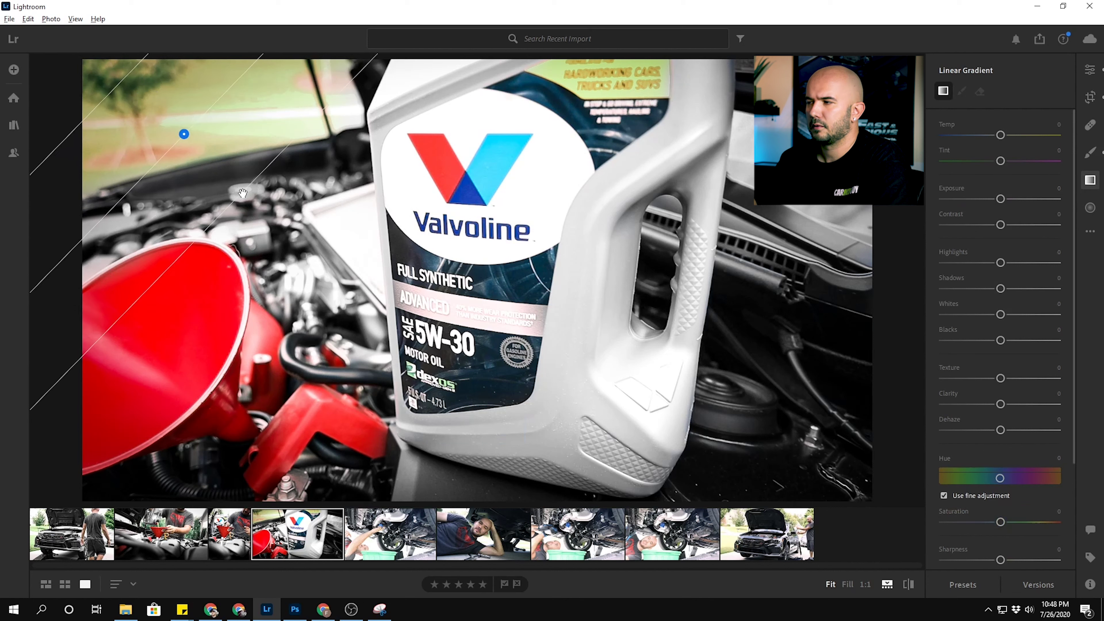
drag(1001, 223, 1035, 223)
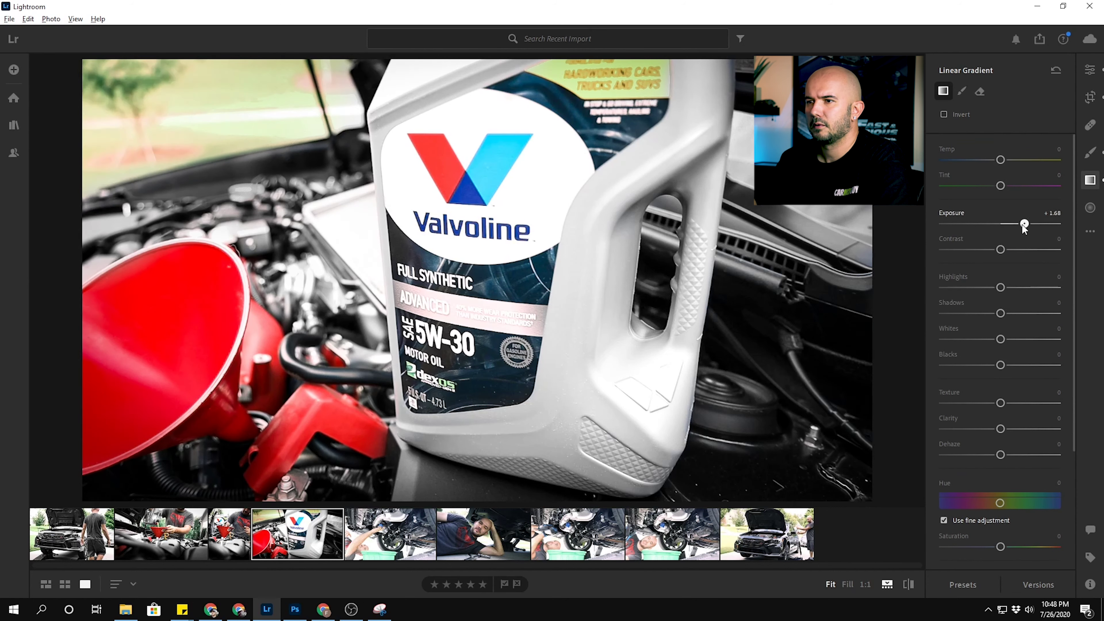
key(ctrl+z)
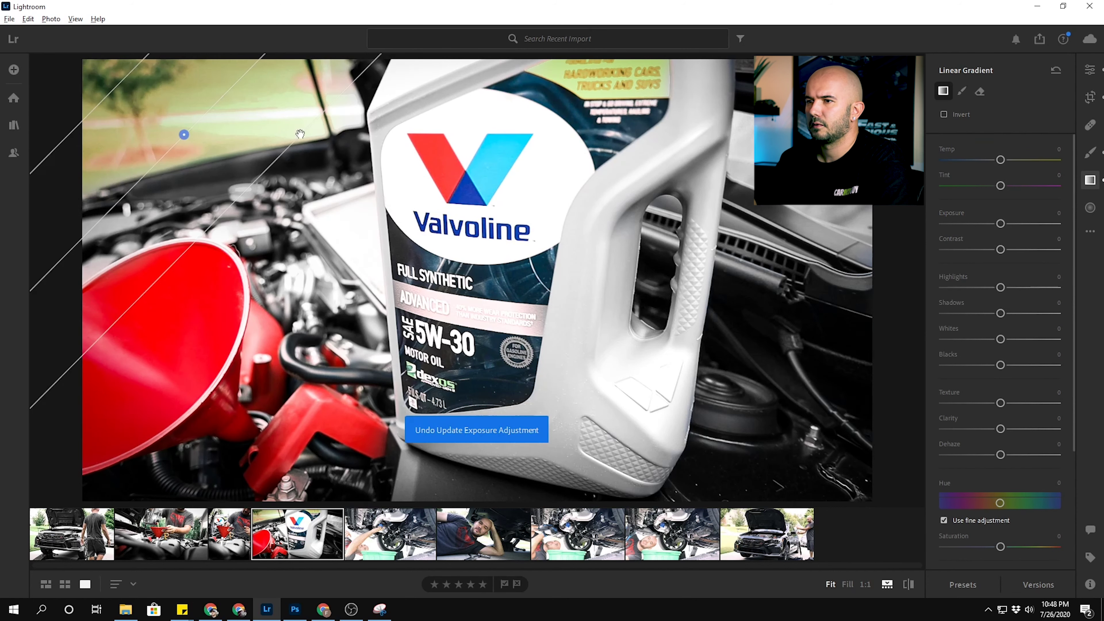
mouse_move(199, 118)
mouse_down()
mouse_move(213, 120)
mouse_move(177, 114)
mouse_up()
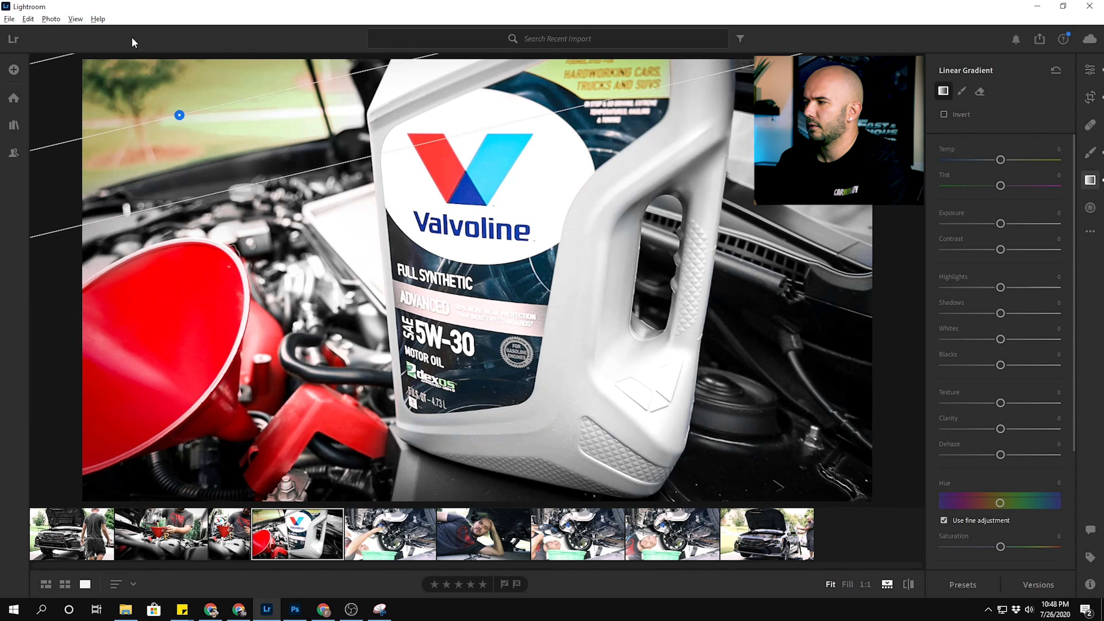
drag(1000, 225, 1061, 227)
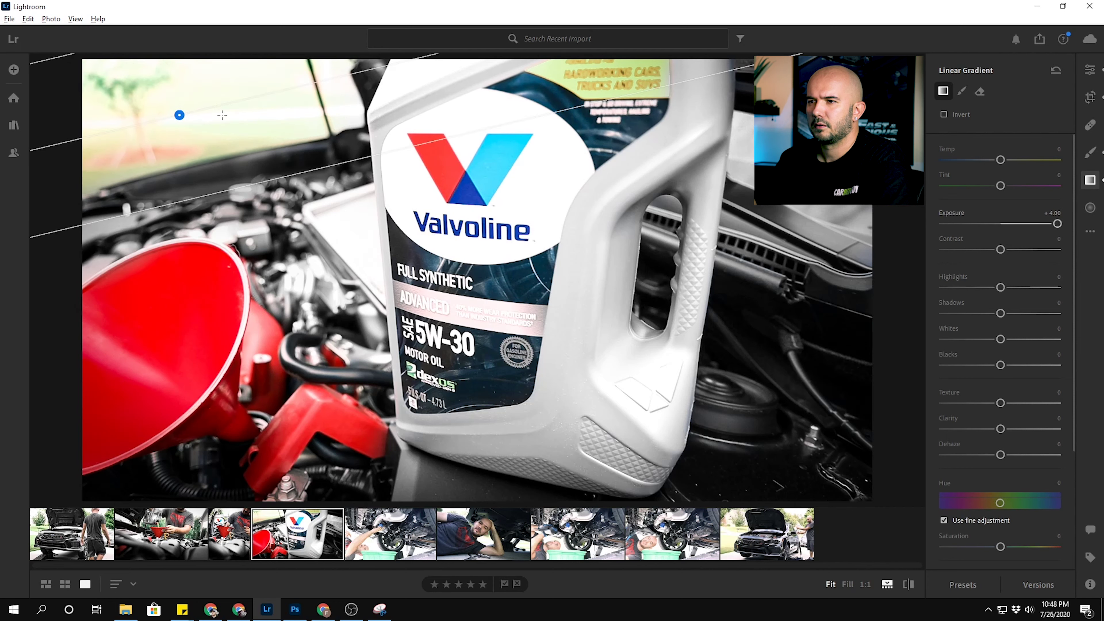
drag(219, 108, 225, 107)
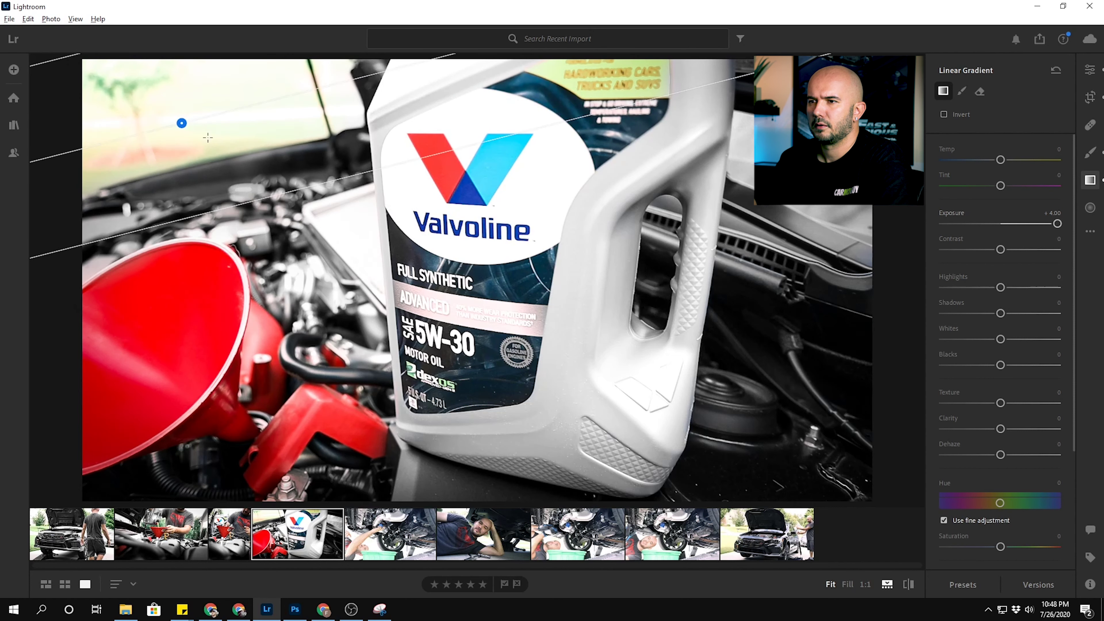
drag(202, 109, 226, 119)
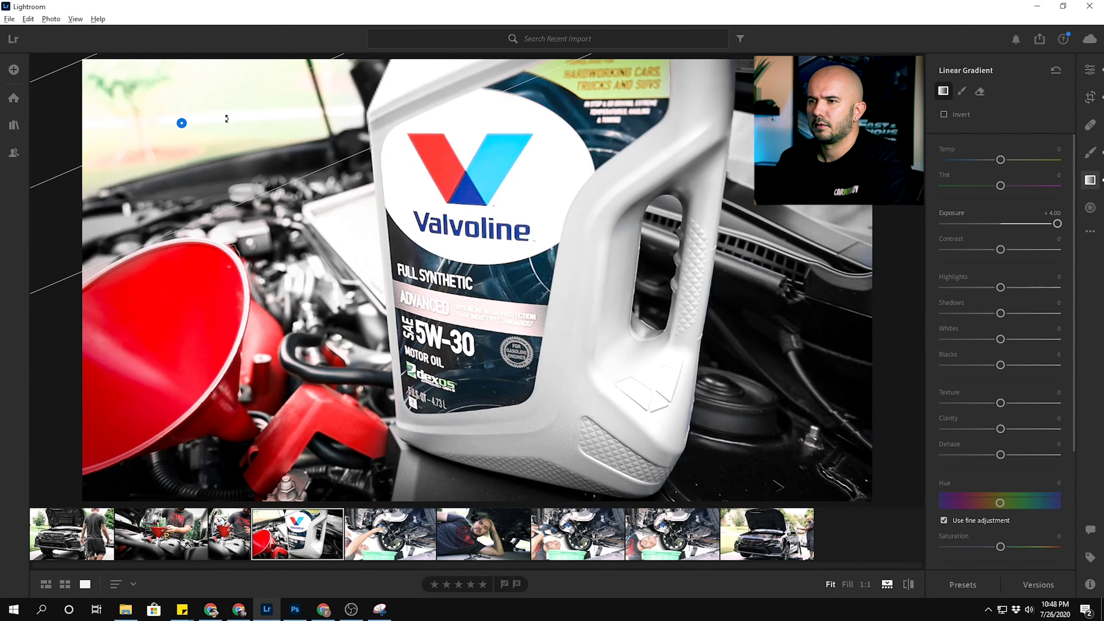
drag(182, 124, 182, 129)
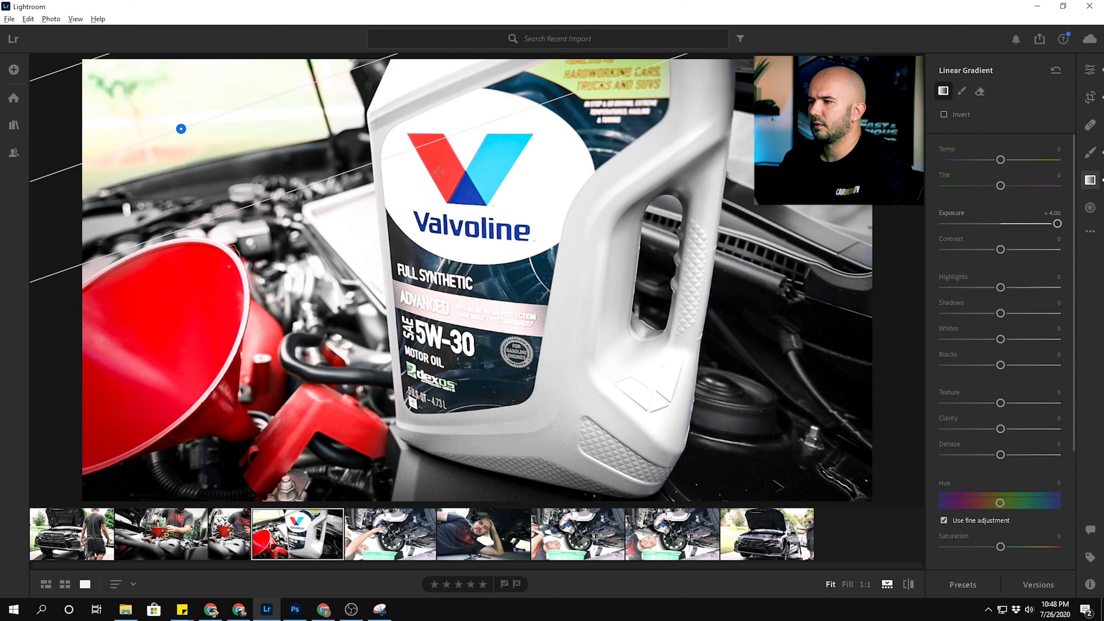
Leave the gradient mask and undo its last two exposure edits.
key(e)
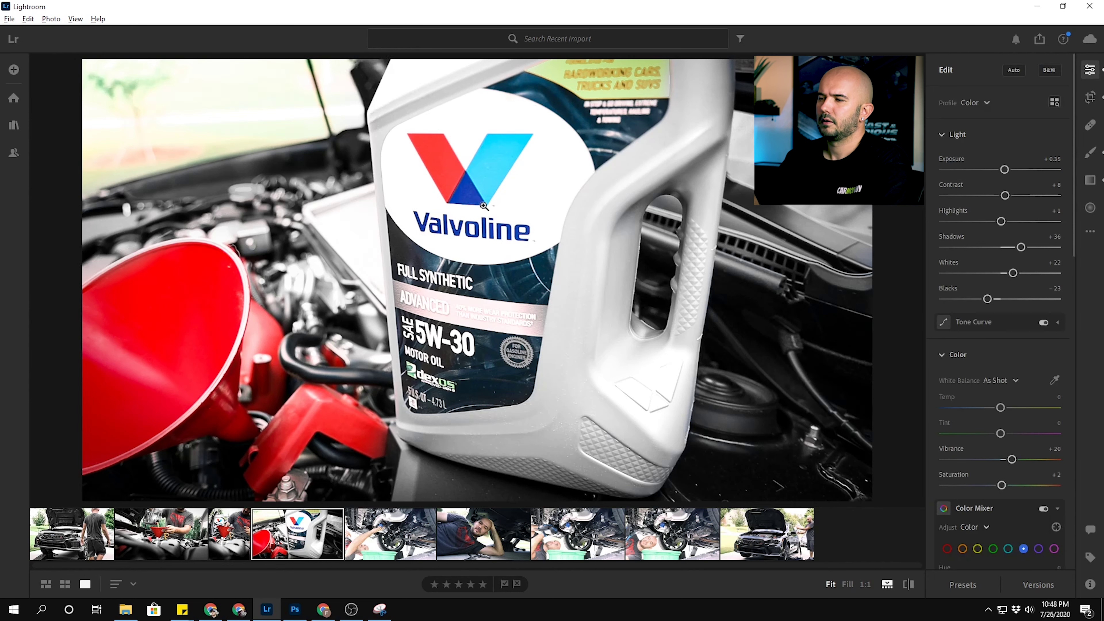
key(ctrl+z)
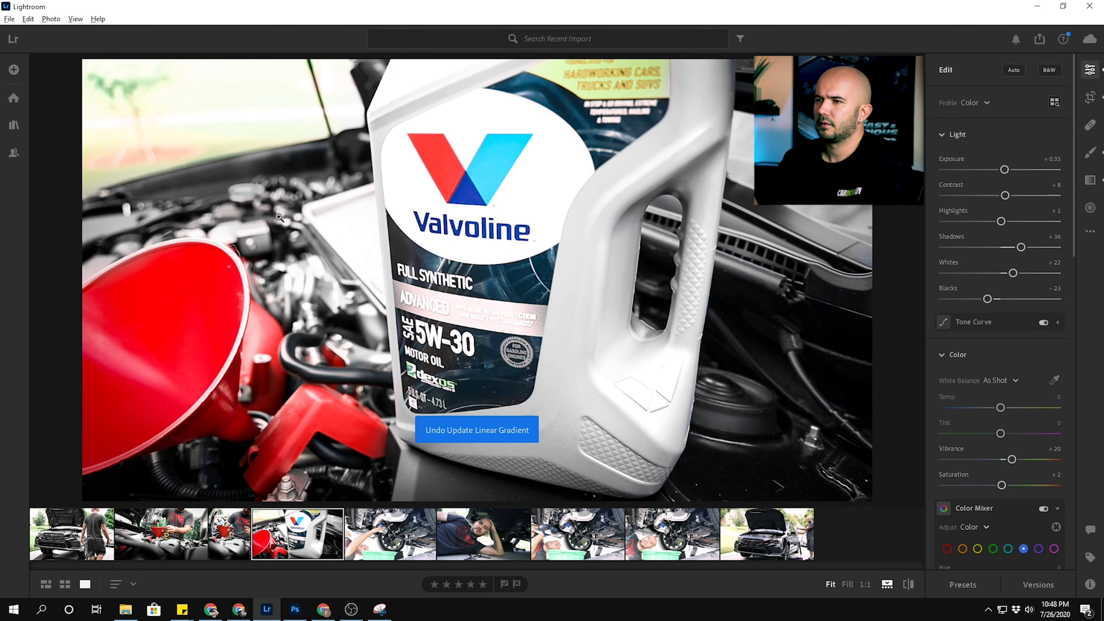
key(ctrl+z)
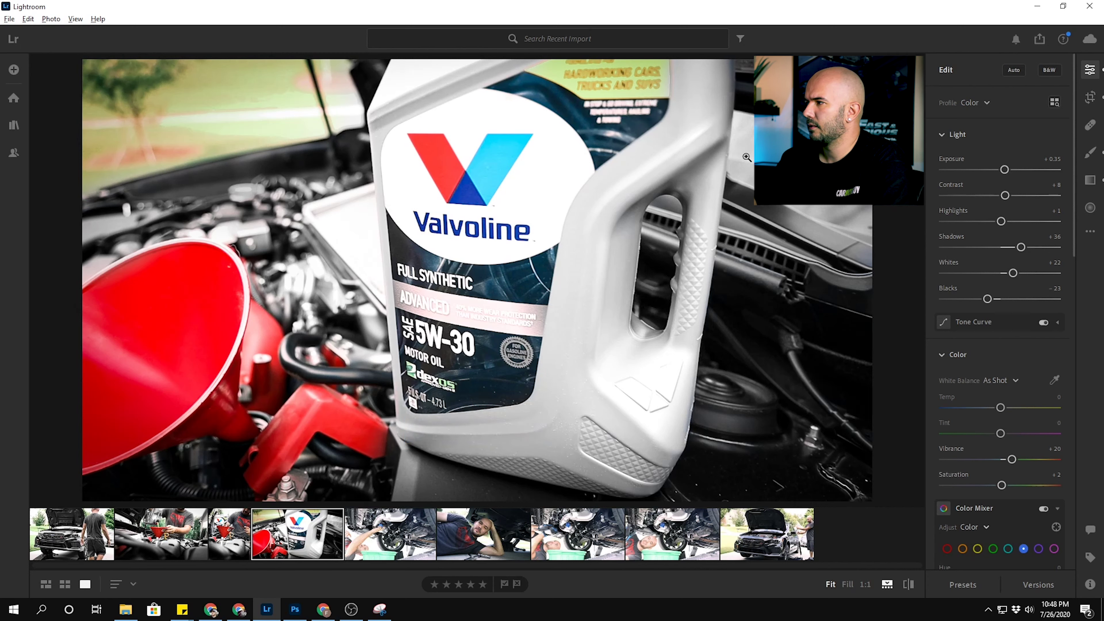
Apply Auto tone to the under-car photo with highlights −7, after undoing pasted Valvoline settings.
click(400, 536)
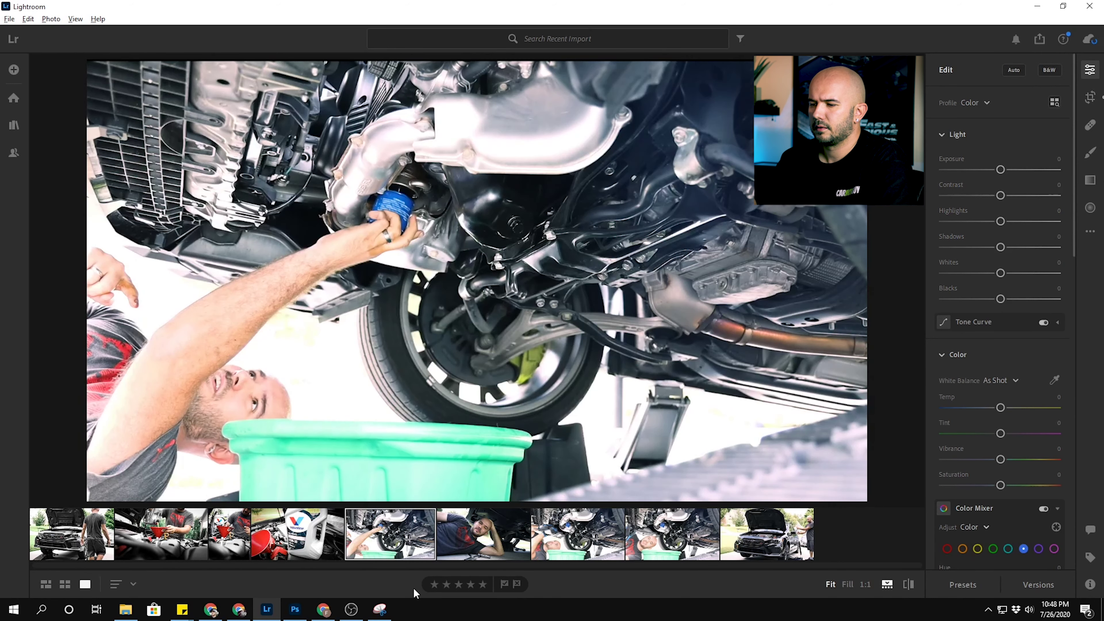
click(307, 538)
key(ctrl+c)
click(400, 539)
key(ctrl+v)
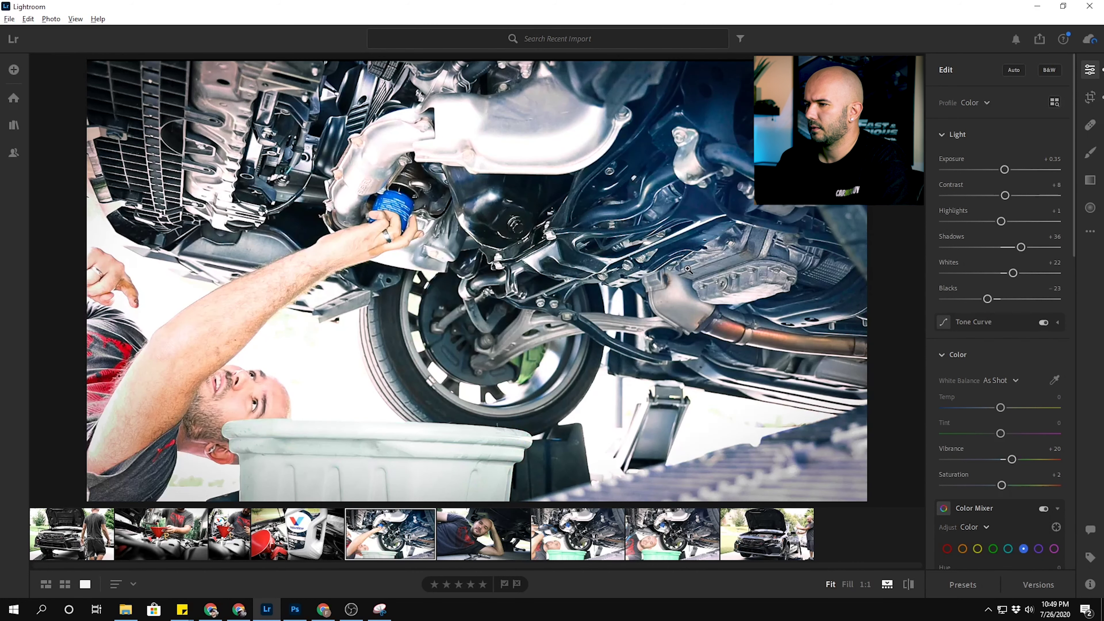
key(ctrl+z)
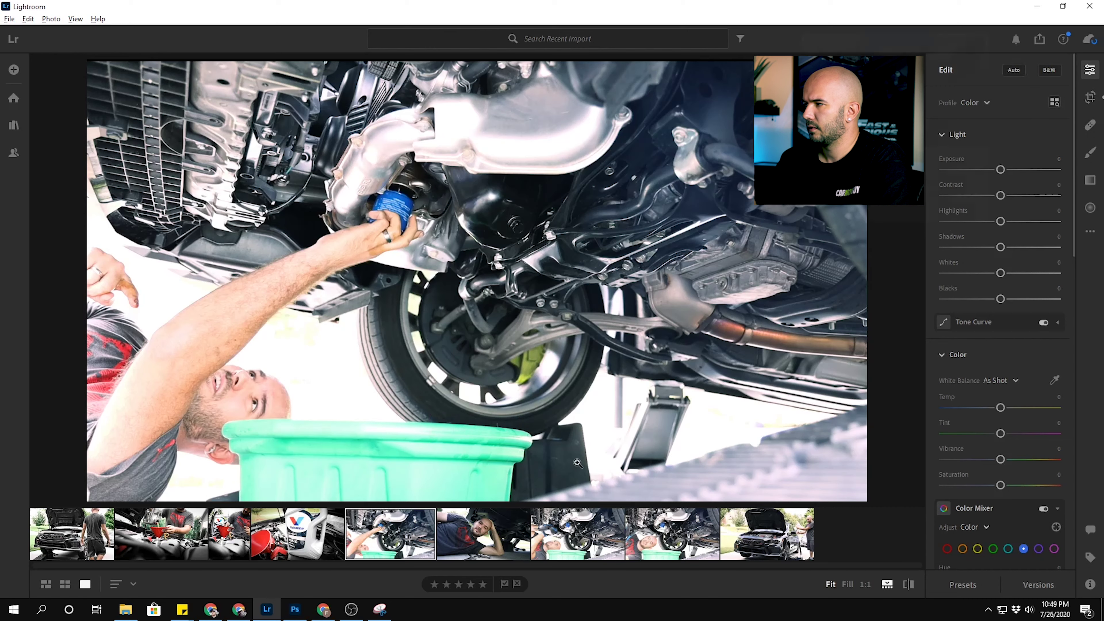
click(1015, 70)
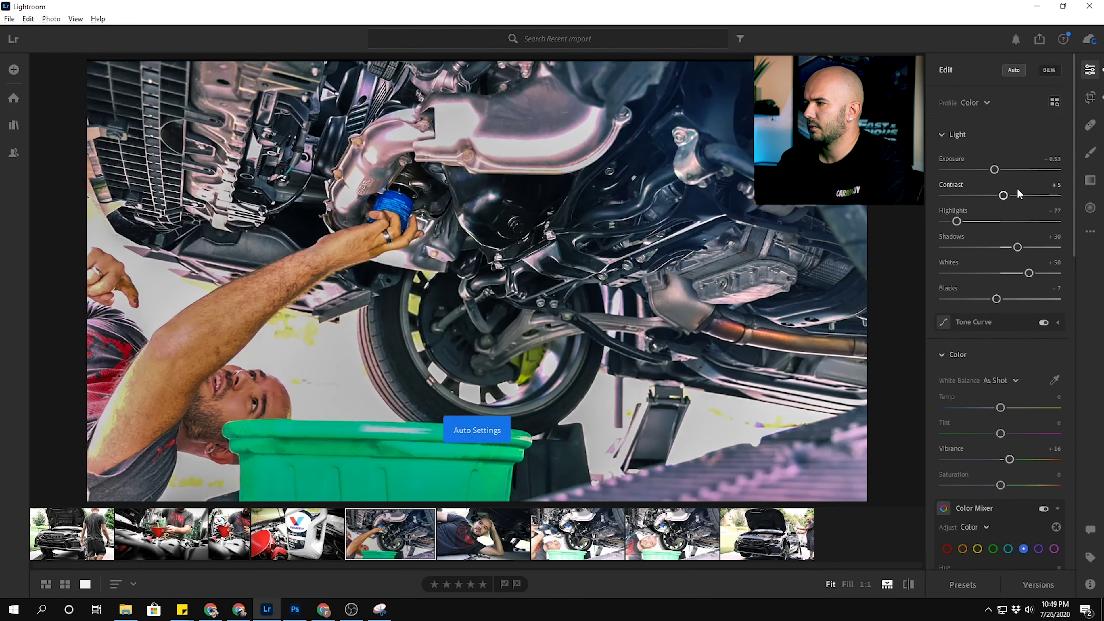
drag(956, 221, 999, 221)
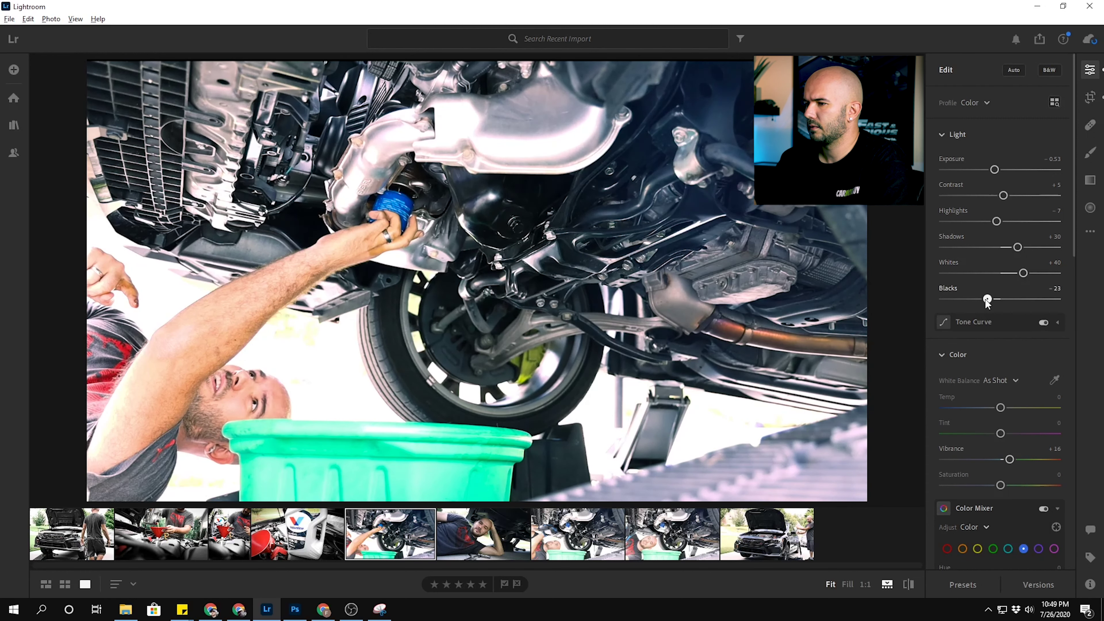
Mute blue to saturation −40, luminance +9, and fully desaturate magenta and purple.
scroll(1014, 340, down, 5)
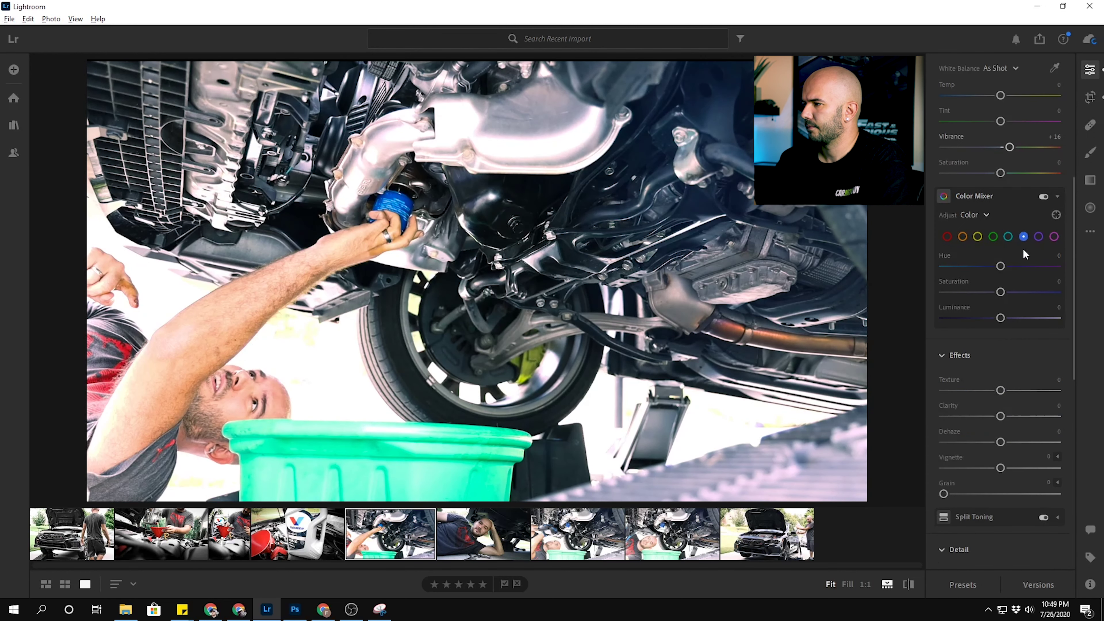
mouse_move(996, 298)
mouse_down()
mouse_move(972, 300)
mouse_move(1017, 300)
mouse_move(903, 300)
mouse_move(1015, 299)
mouse_move(974, 299)
mouse_up()
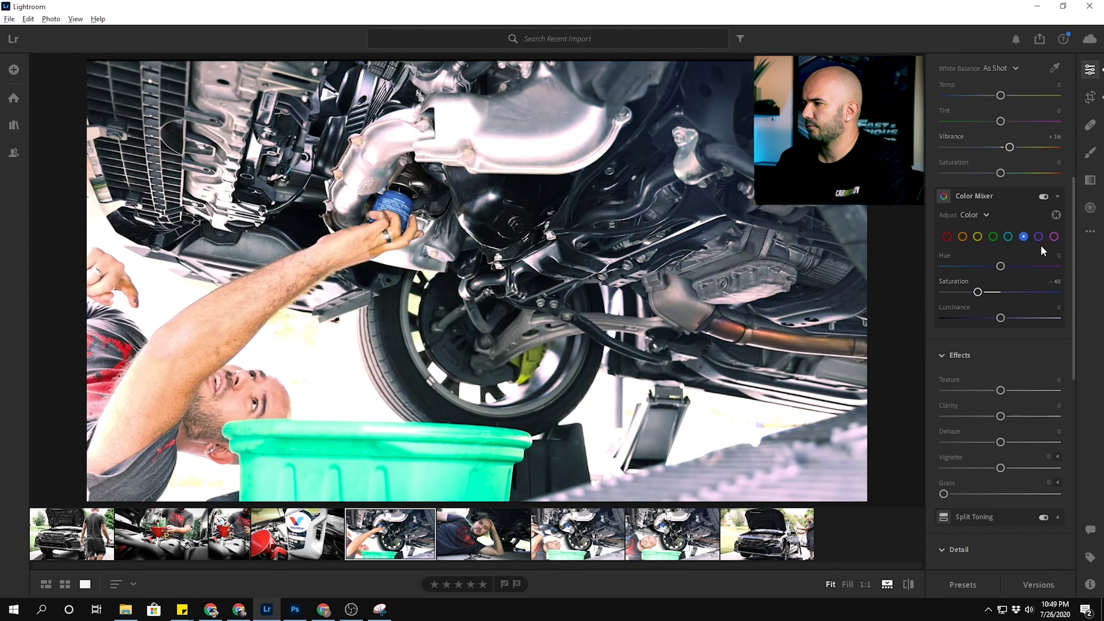
mouse_move(1000, 320)
mouse_down()
mouse_move(983, 321)
mouse_move(1013, 320)
mouse_move(1007, 330)
mouse_up()
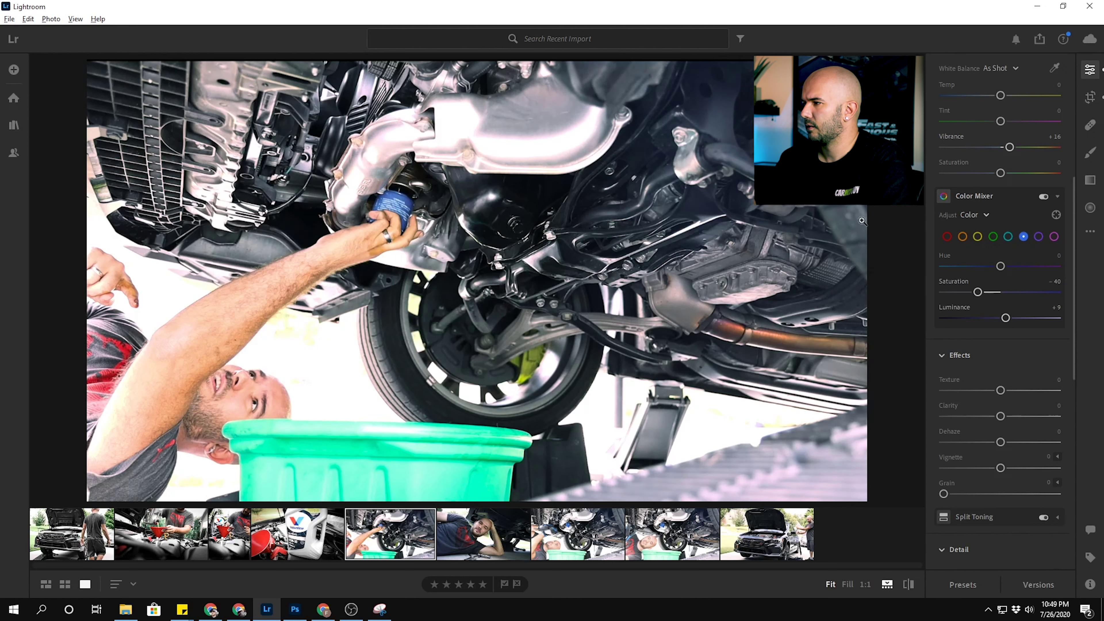
click(1054, 237)
drag(1057, 293, 915, 300)
click(1039, 237)
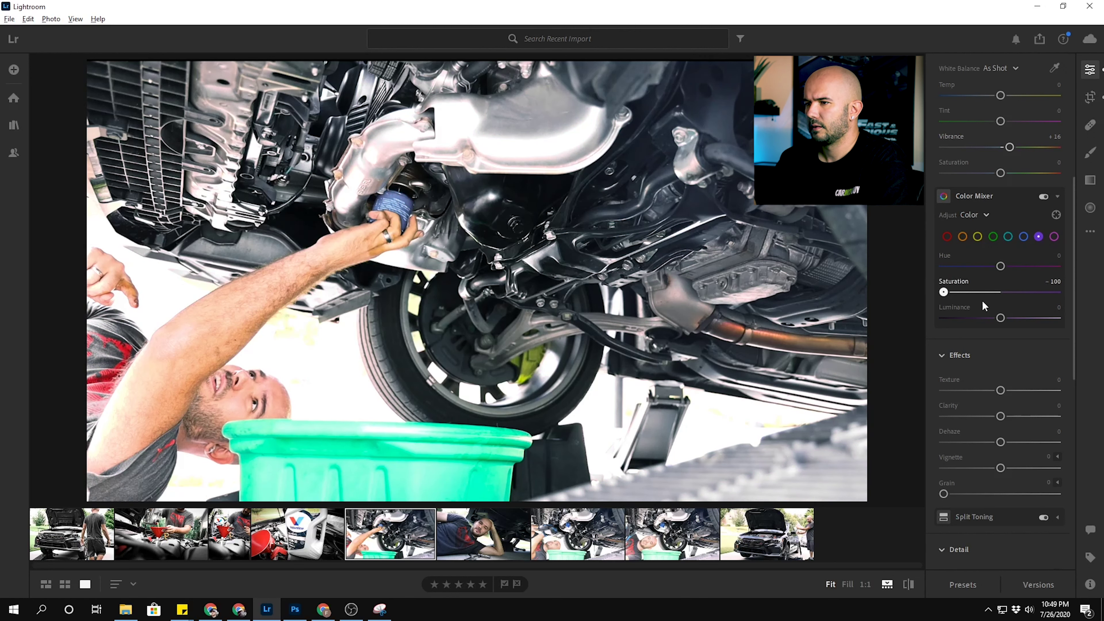
click(1024, 236)
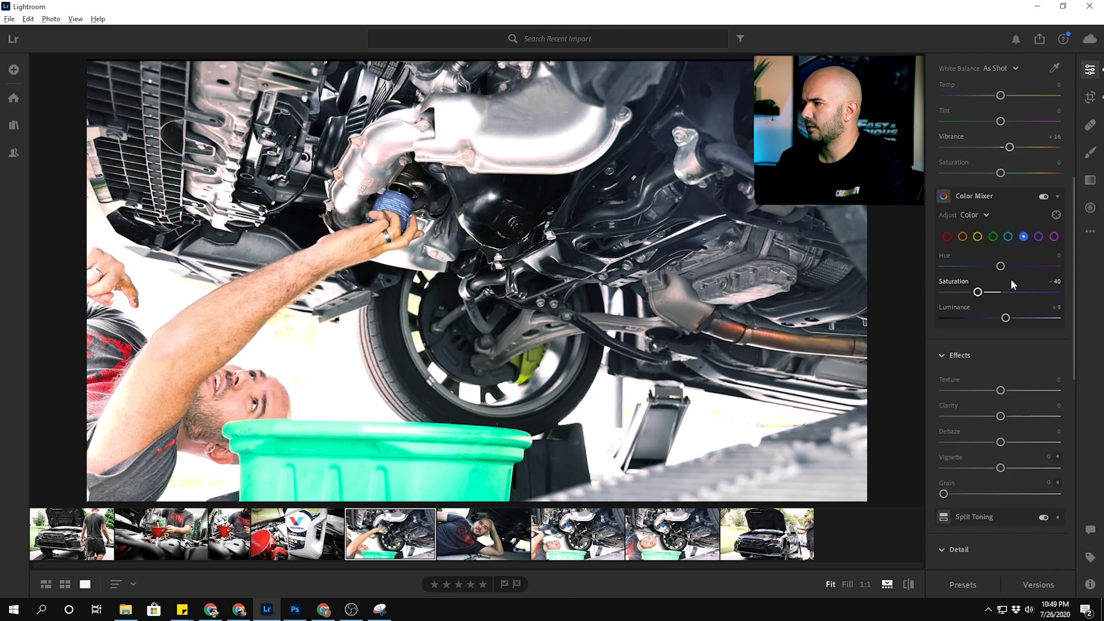
Tweak aqua and orange saturation and raise red saturation to +32.
click(1008, 237)
mouse_move(999, 294)
mouse_down()
mouse_move(1020, 292)
mouse_move(986, 292)
mouse_move(1014, 296)
mouse_move(999, 293)
mouse_up()
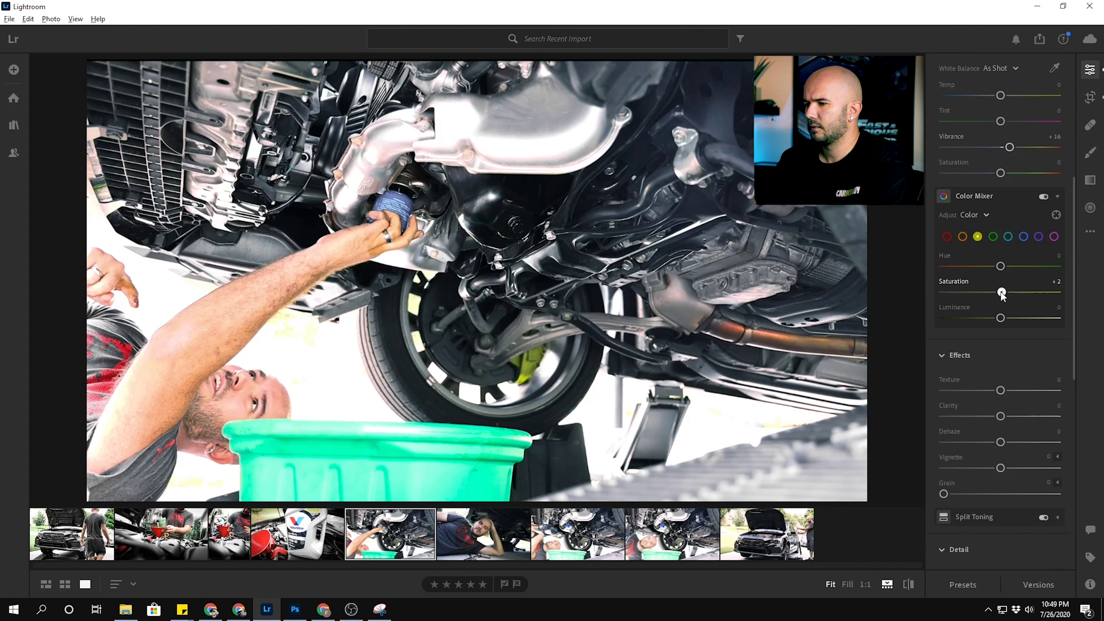
click(963, 236)
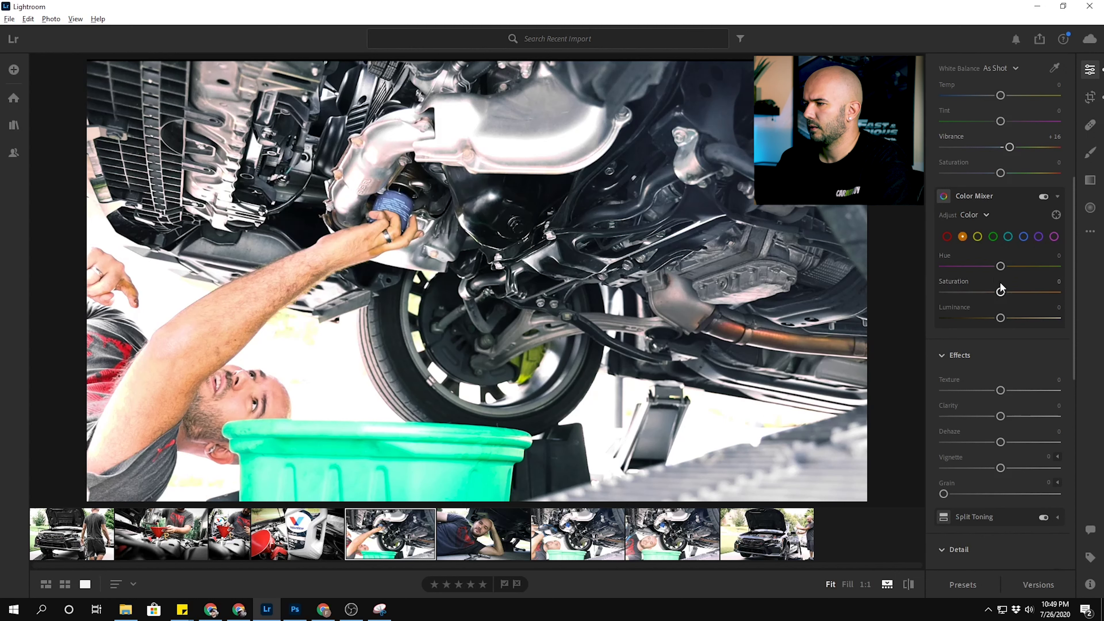
drag(1000, 293, 1021, 292)
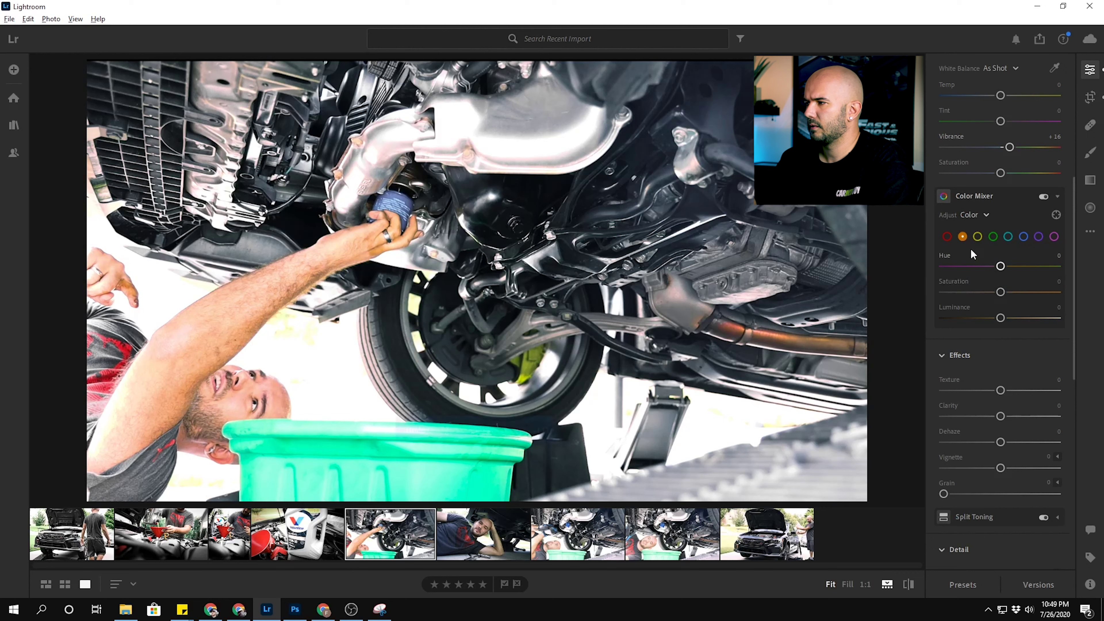
key(ctrl+z)
drag(1019, 292, 955, 295)
key(ctrl+z)
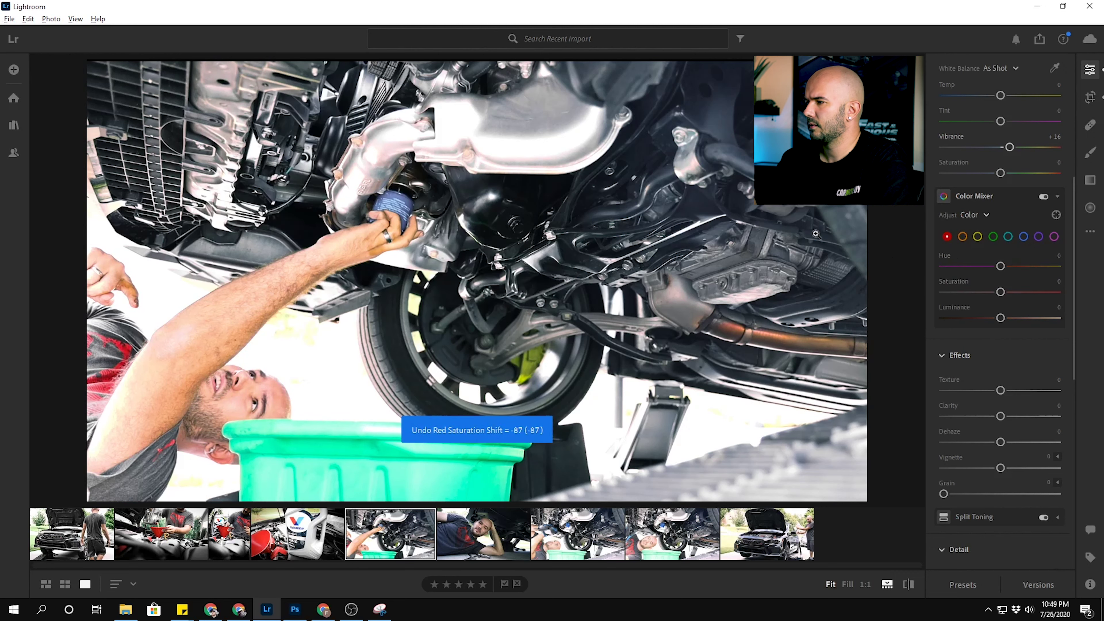
drag(1001, 292, 1007, 293)
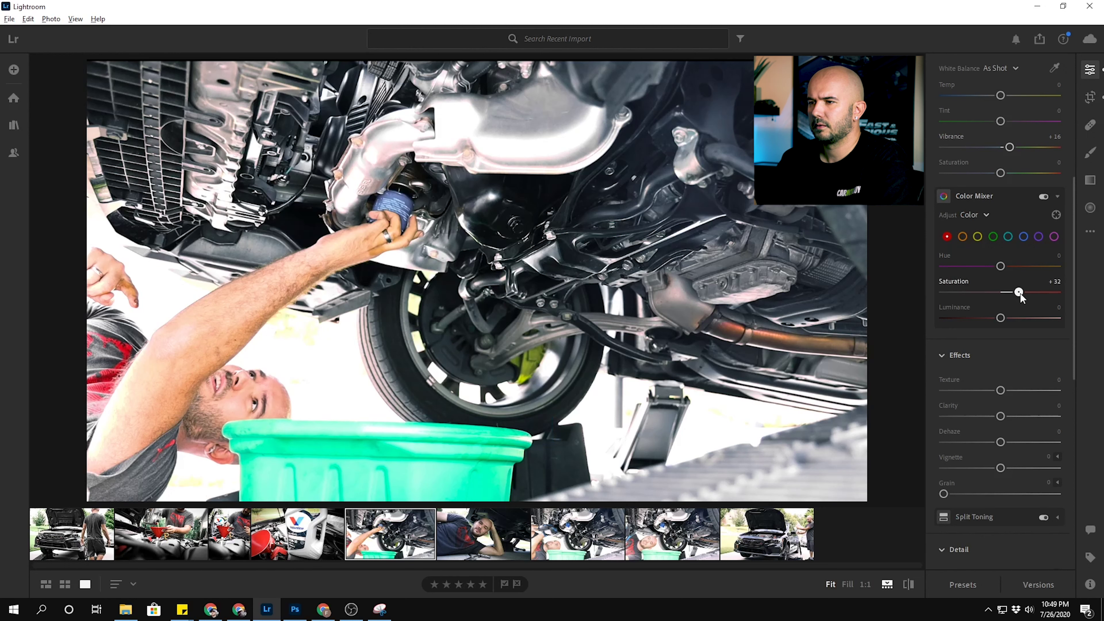
click(1091, 152)
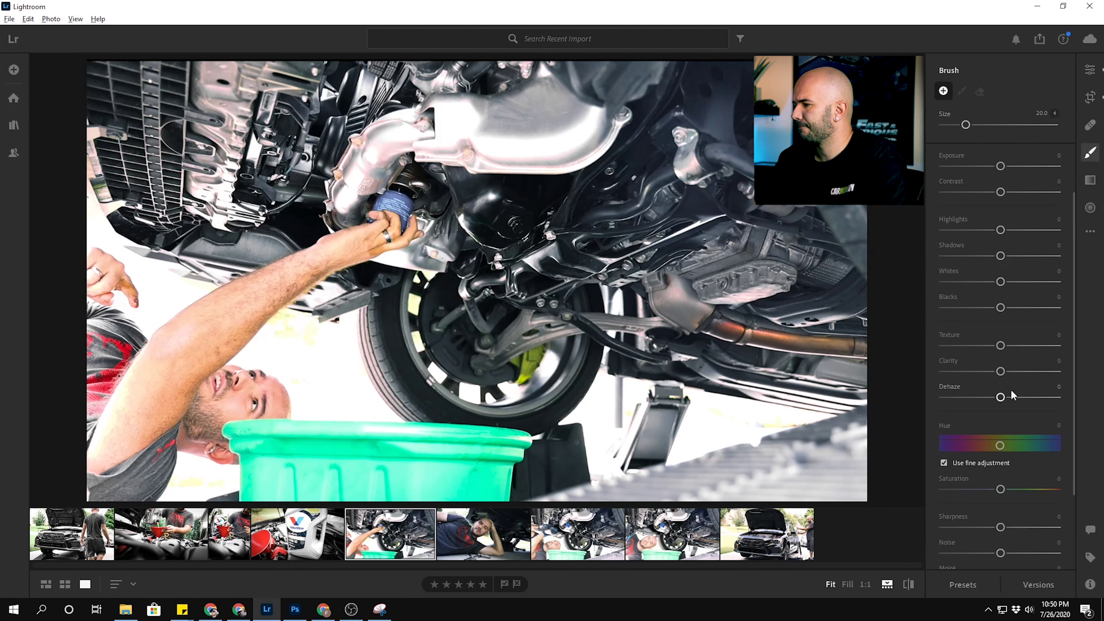
Set the brush to Saturation −100 and paint grey over the right-side undercarriage.
drag(1001, 490, 944, 490)
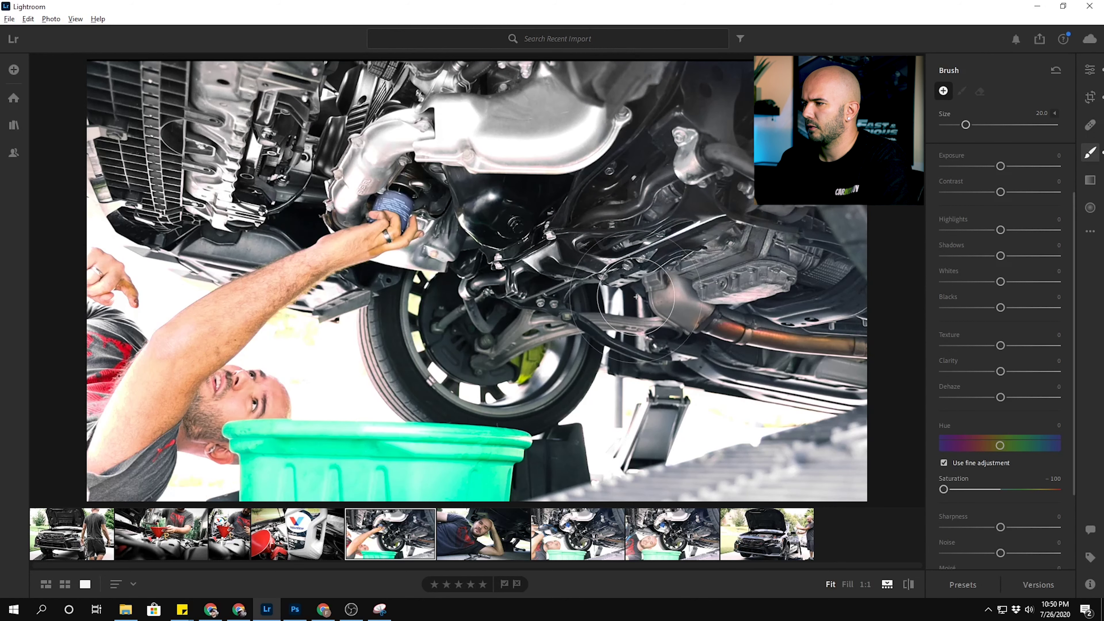
drag(867, 281, 857, 468)
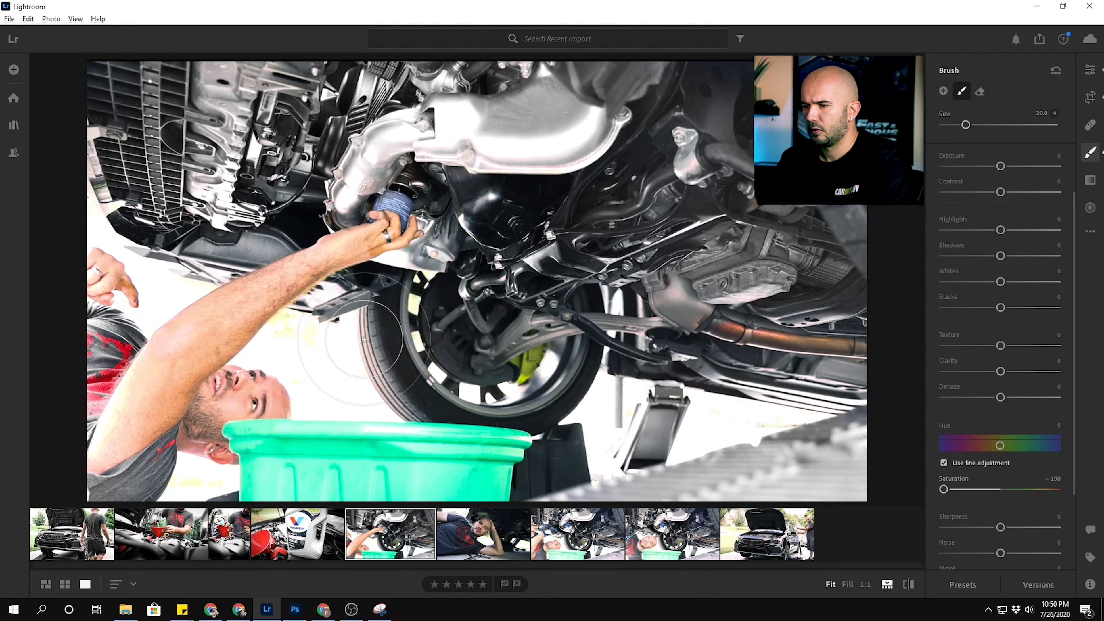
key(bracketleft)
key(bracketleft)
key(bracketleft)
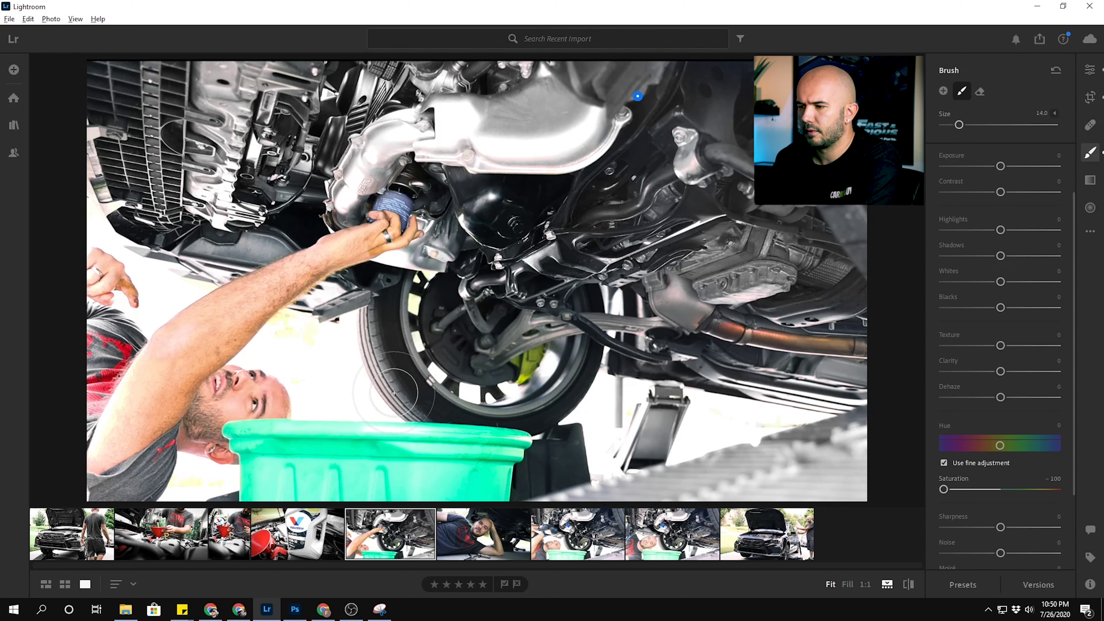
key(bracketleft)
key(bracketleft)
key(bracketleft)
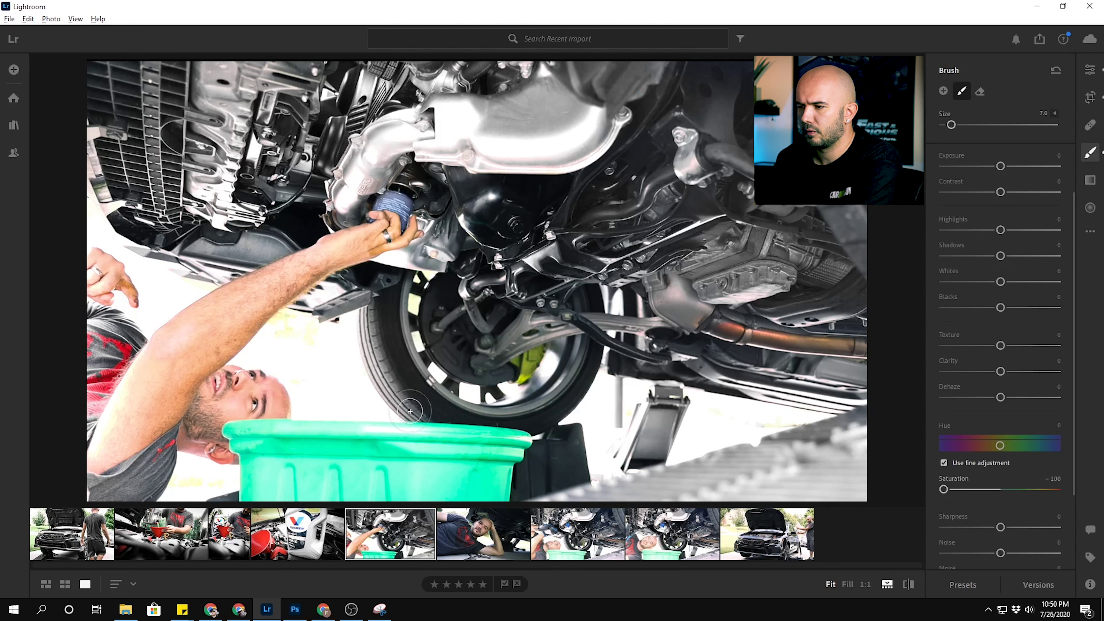
Extend the desaturation over the yellowish wheel area, resizing the brush as needed.
drag(415, 308, 442, 241)
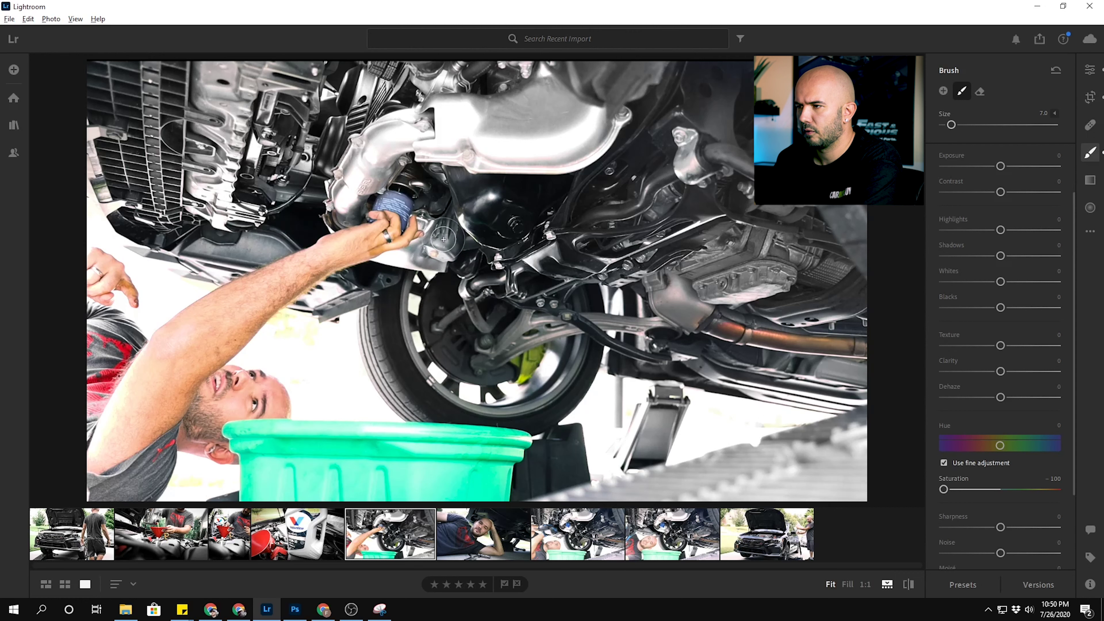
key(bracketright)
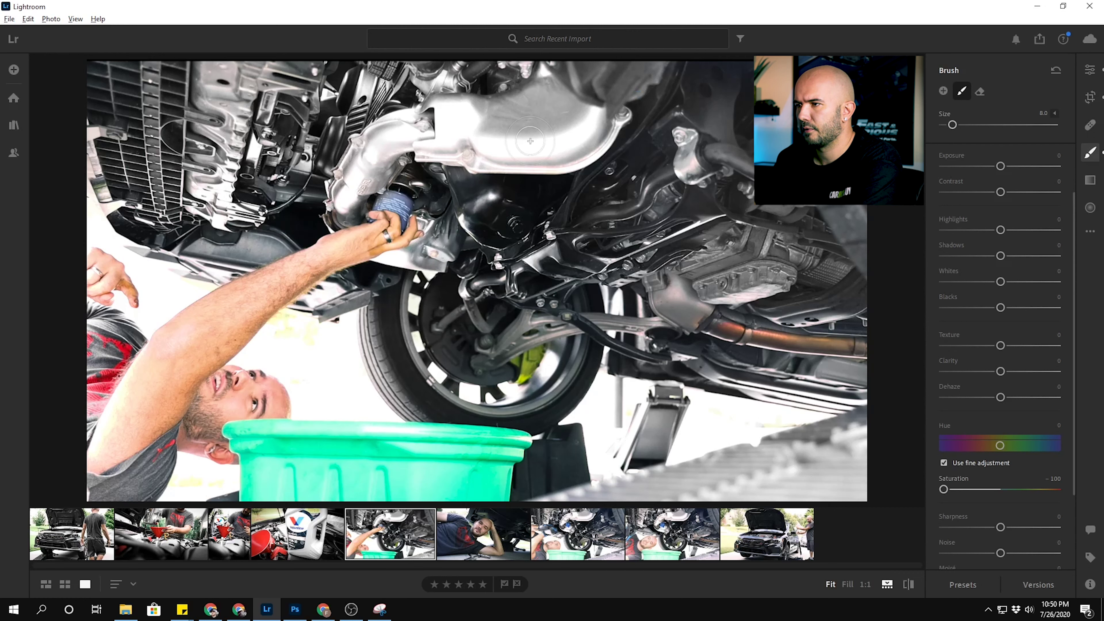
key(bracketright)
key(bracketright)
key(bracketright)
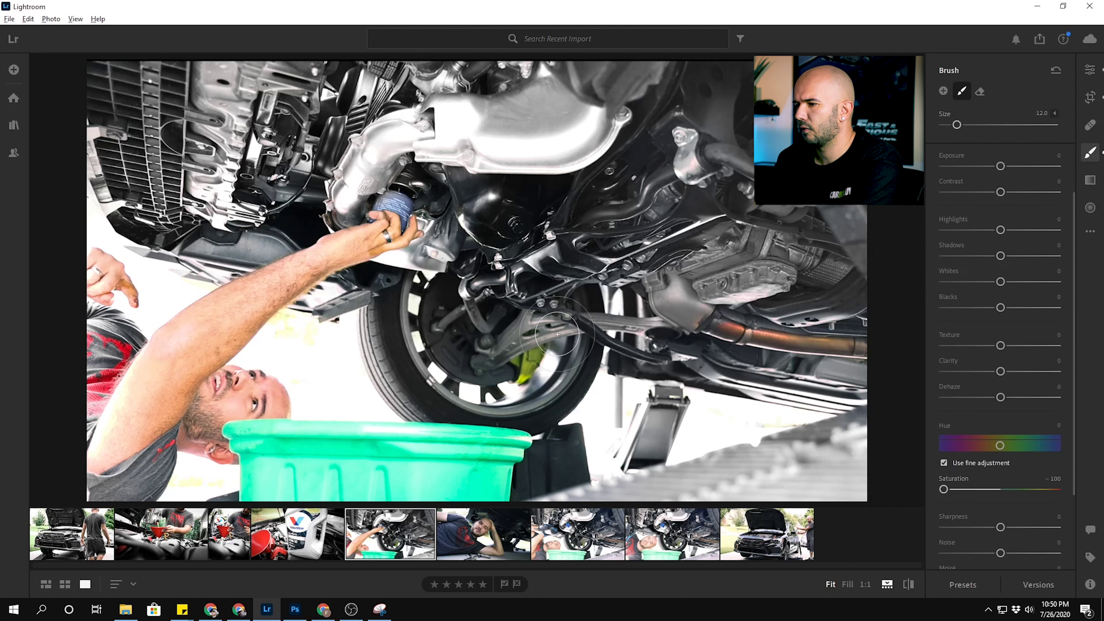
click(1090, 70)
click(1090, 156)
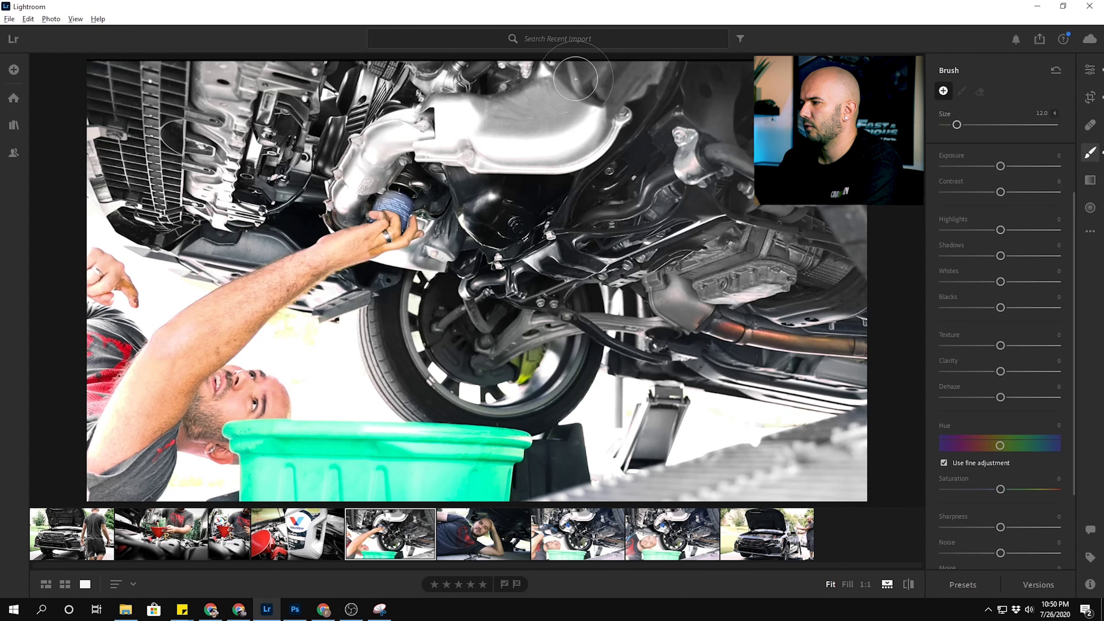
key(bracketright)
key(bracketright)
key(bracketright)
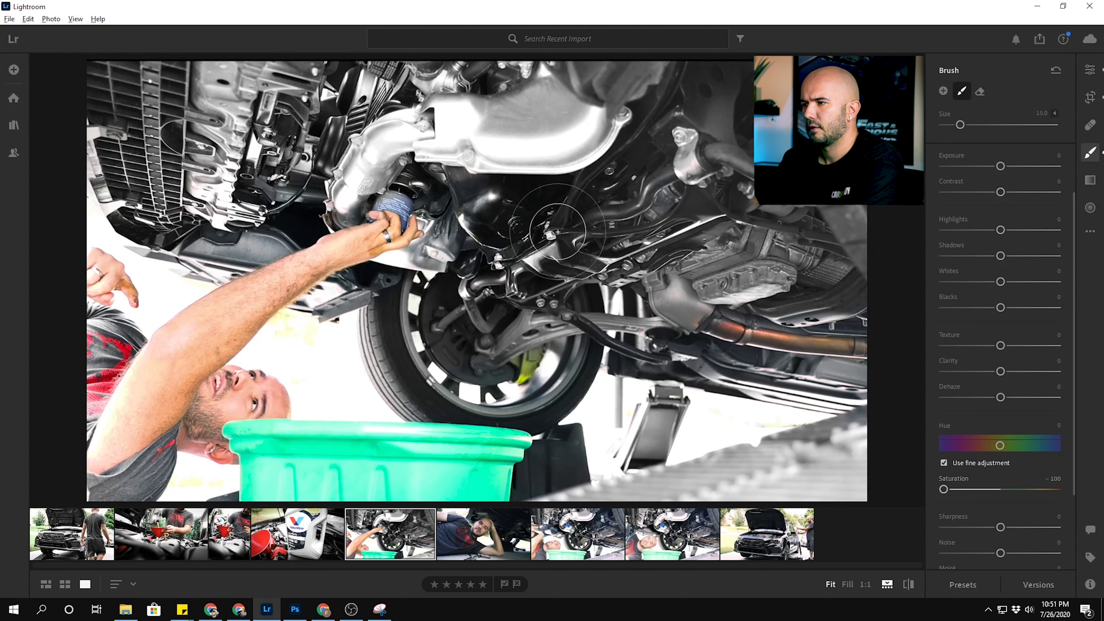
click(1091, 73)
click(1090, 152)
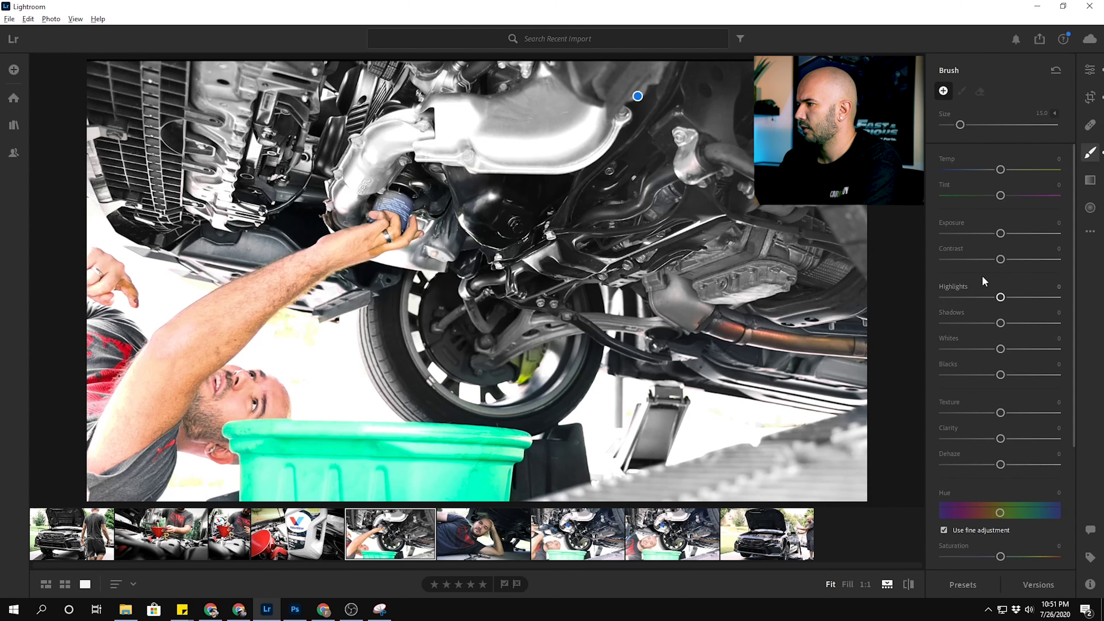
Give the brush mask Exposure −2.96, Texture +59 and Clarity +31 with a larger brush.
mouse_move(1002, 234)
mouse_down()
mouse_move(1022, 237)
mouse_move(959, 244)
mouse_up()
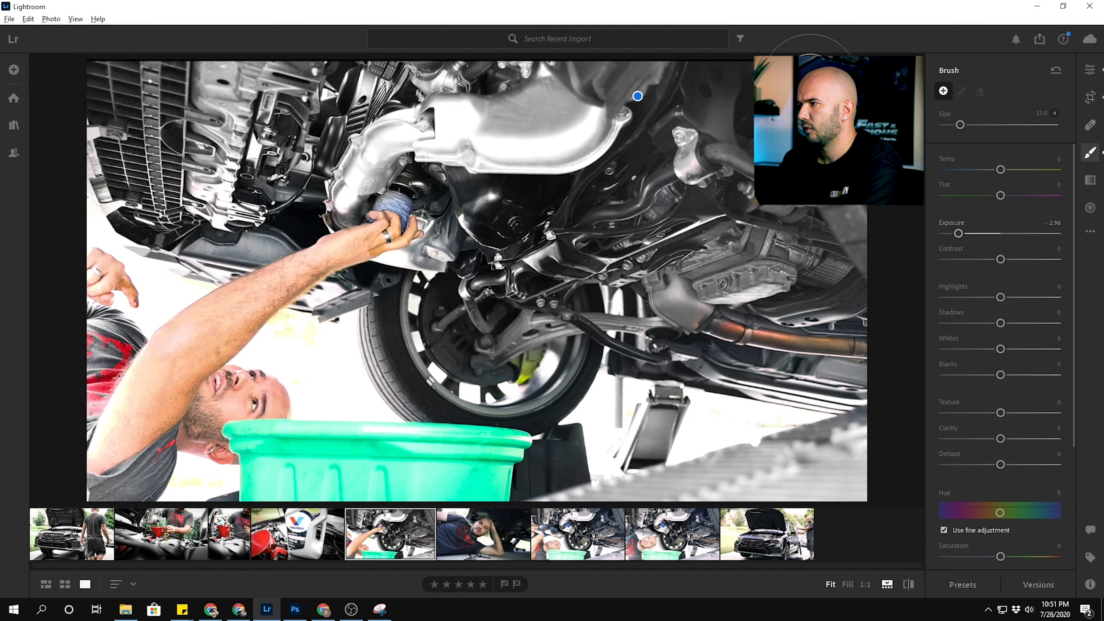
key(bracketright)
key(bracketright)
key(bracketright)
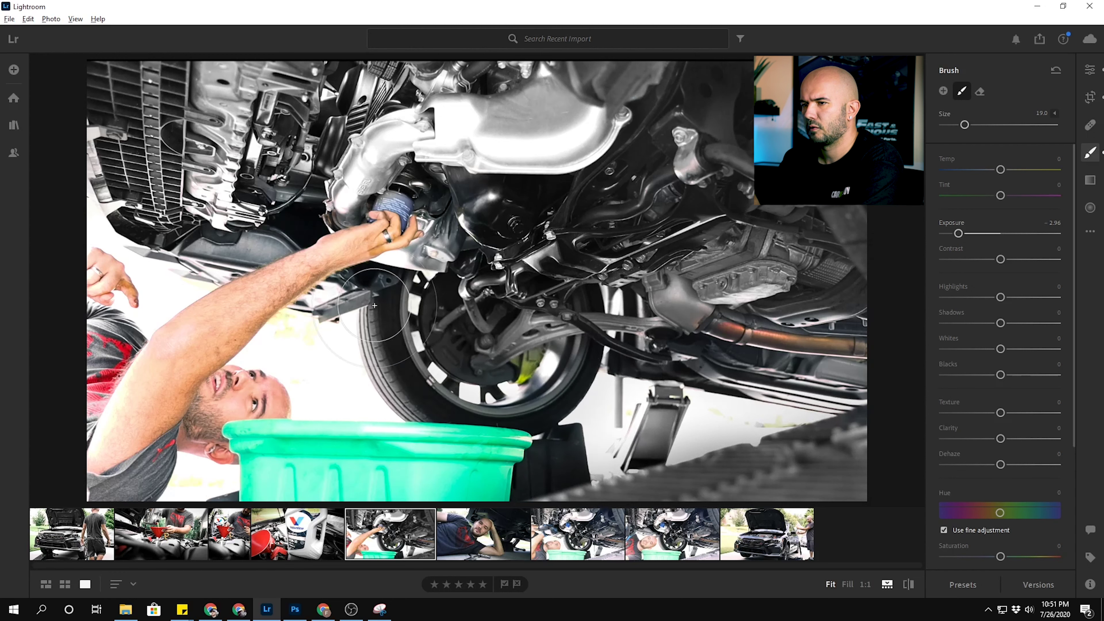
key(bracketright)
key(bracketright)
key(bracketright)
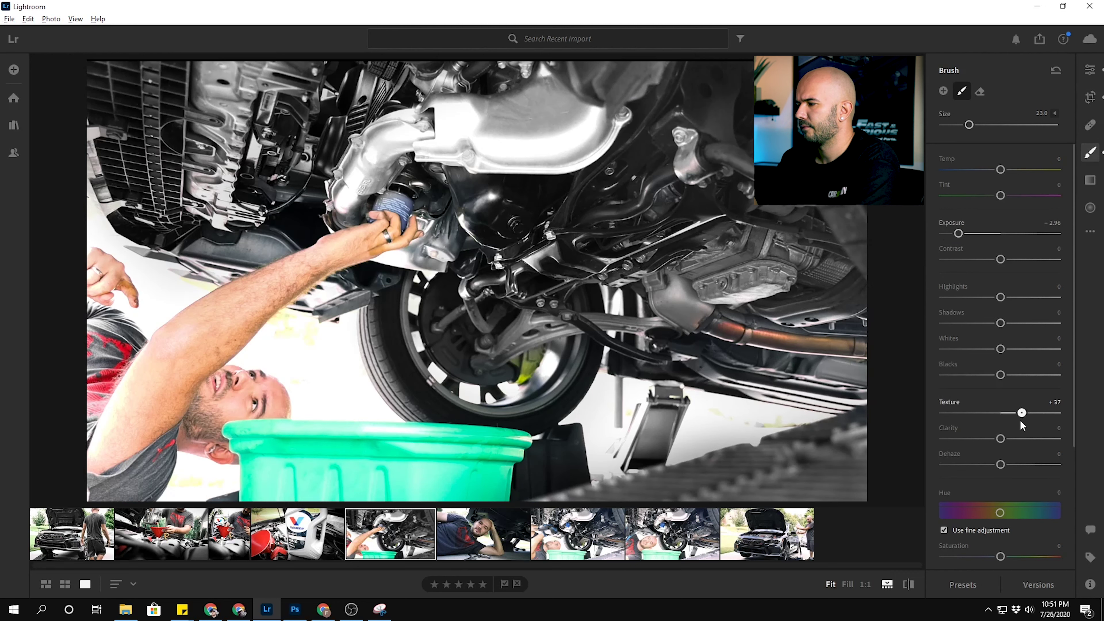
drag(1001, 439, 1022, 448)
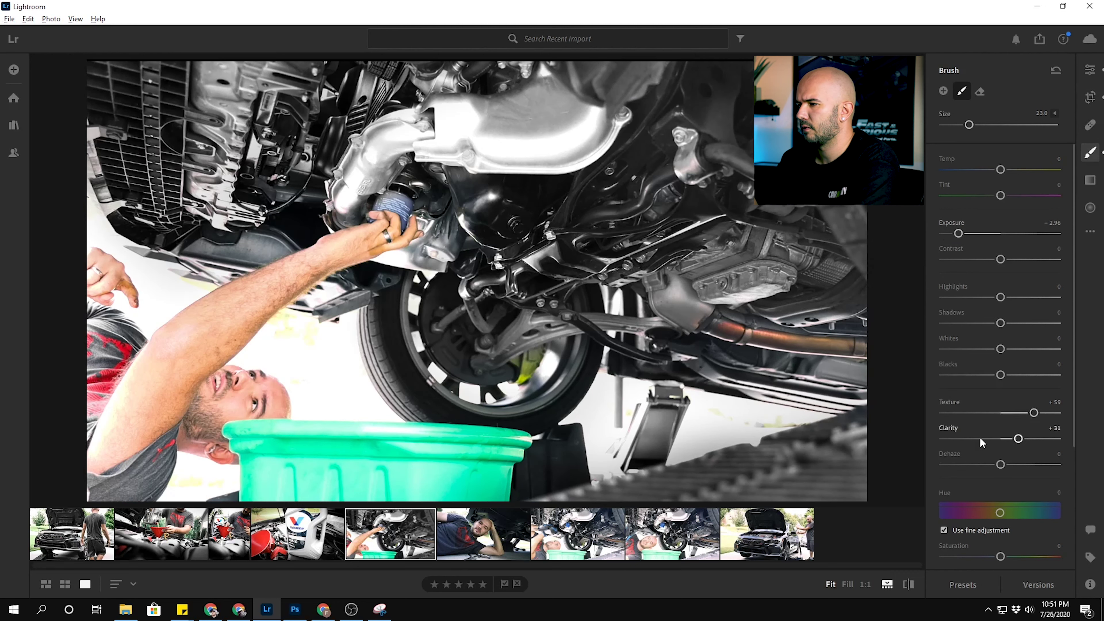
key(bracketleft)
key(bracketleft)
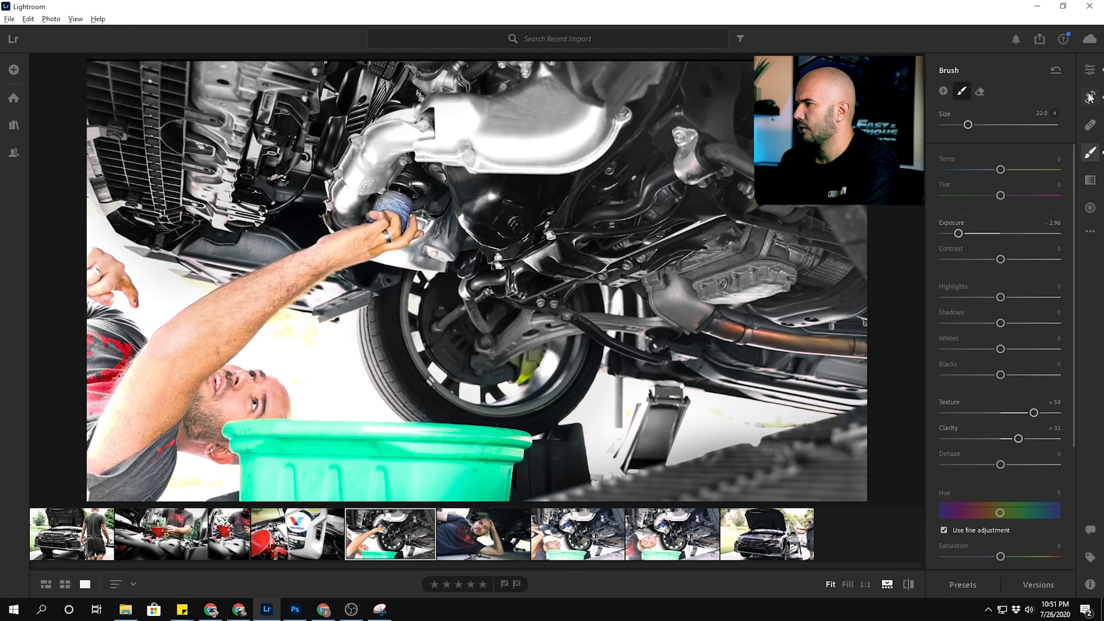
click(1090, 71)
Paint a Saturation +100 brush mask over the exhaust pipe and blue oil filter.
click(1090, 152)
scroll(1004, 486, down, 3)
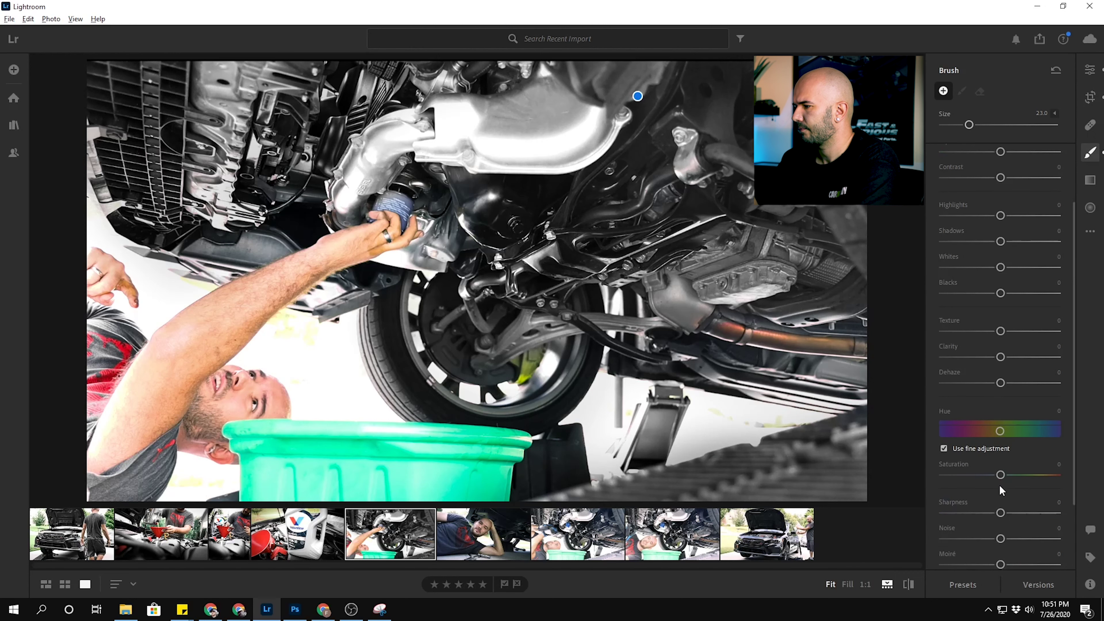
drag(1041, 475, 1042, 475)
key(bracketleft)
key(bracketleft)
key(bracketleft)
drag(712, 323, 734, 325)
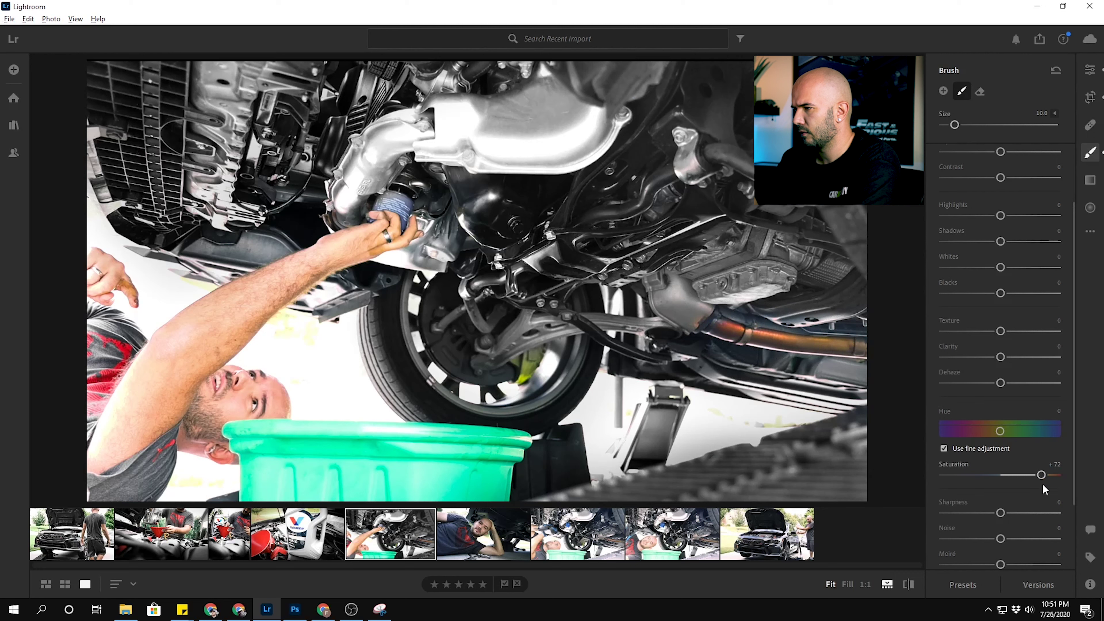
key(bracketleft)
key(bracketleft)
key(bracketleft)
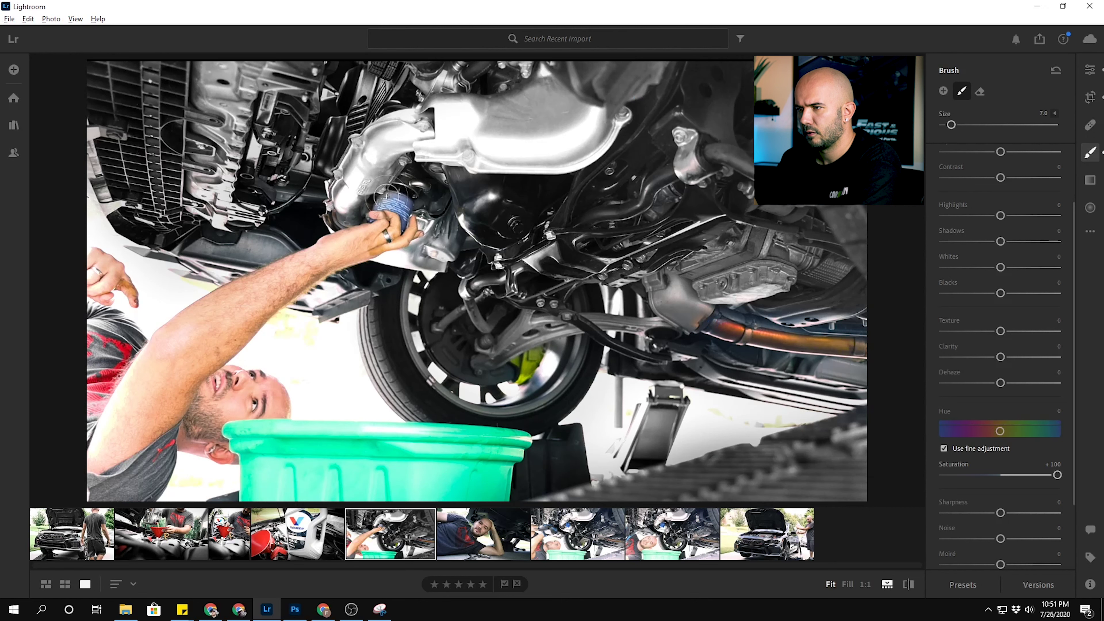
drag(391, 193, 391, 197)
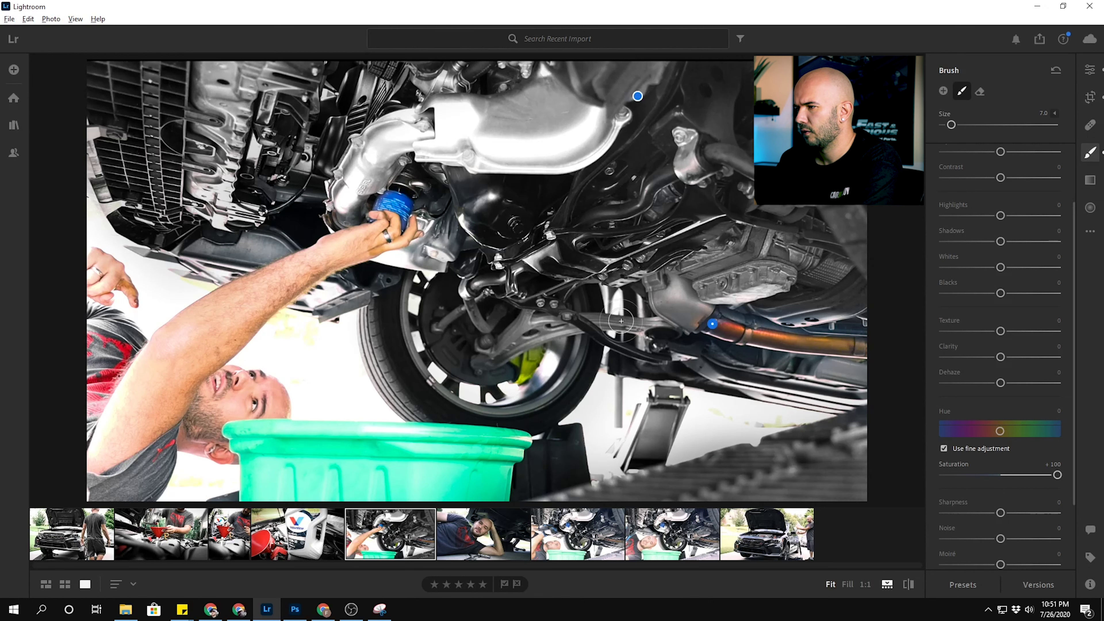
click(1090, 70)
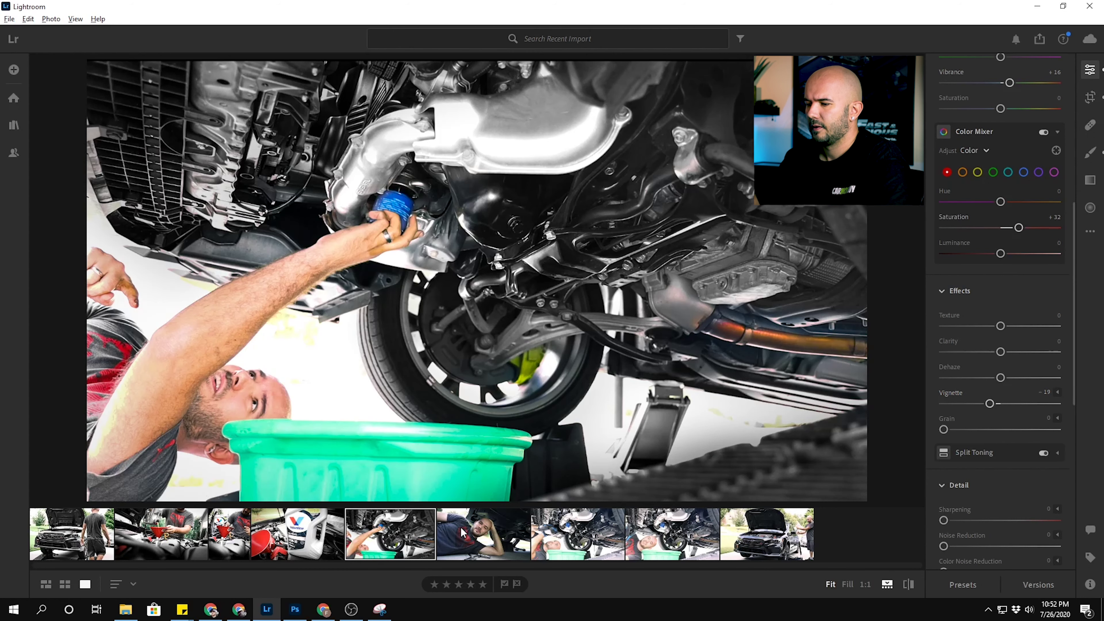
Open the man-under-car photo and set Exposure +1.09, Highlights 0, Blacks −9.
click(469, 539)
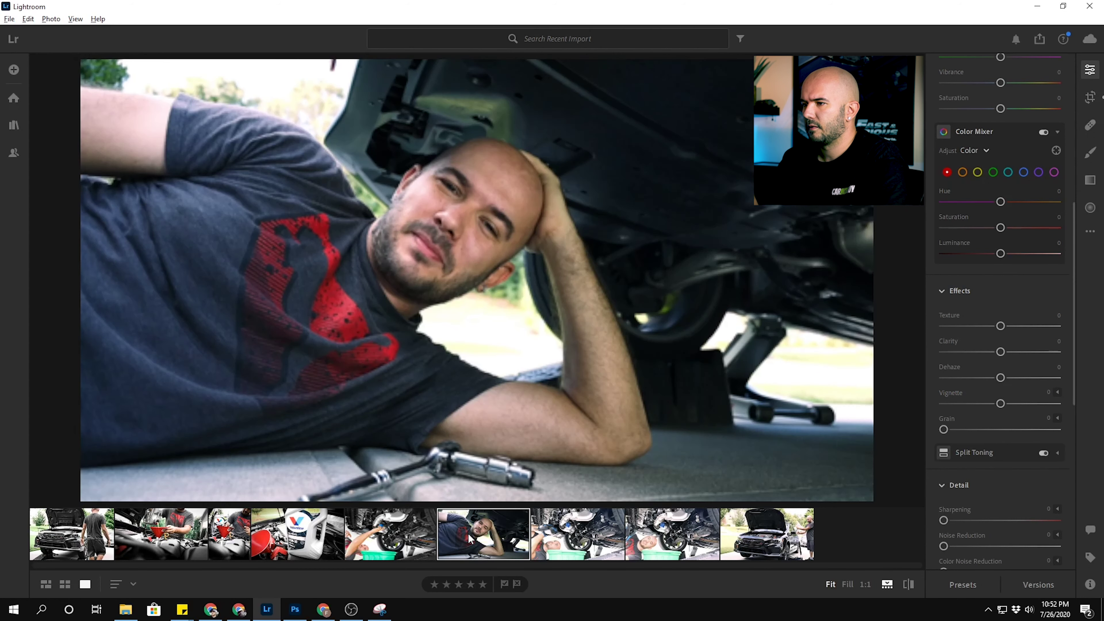
scroll(1033, 148, up, 10)
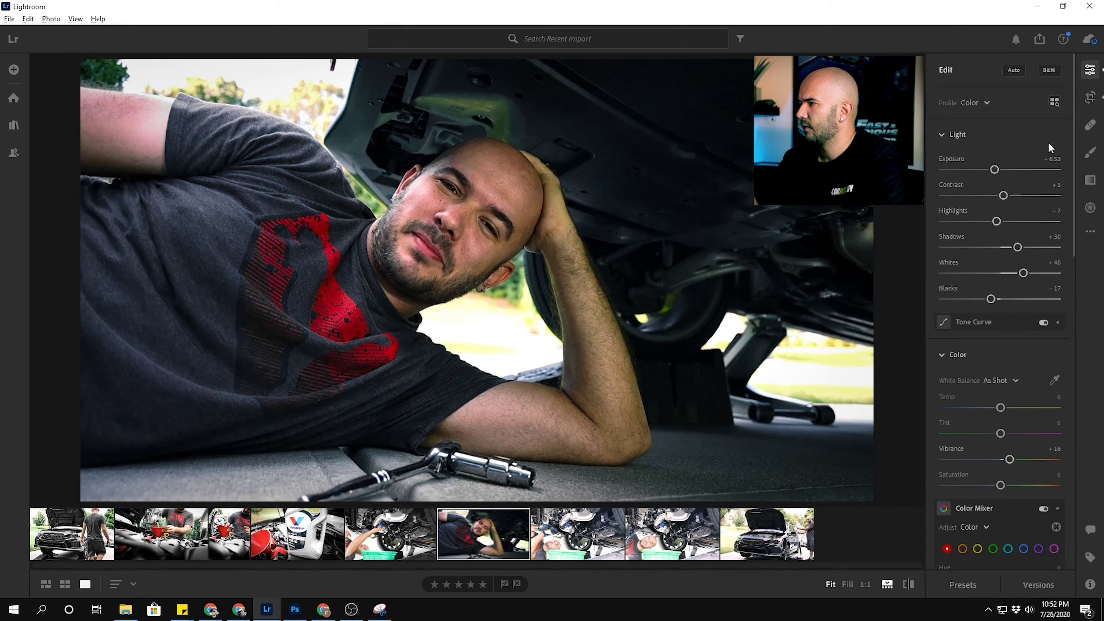
drag(994, 170, 1013, 170)
drag(999, 222, 1015, 253)
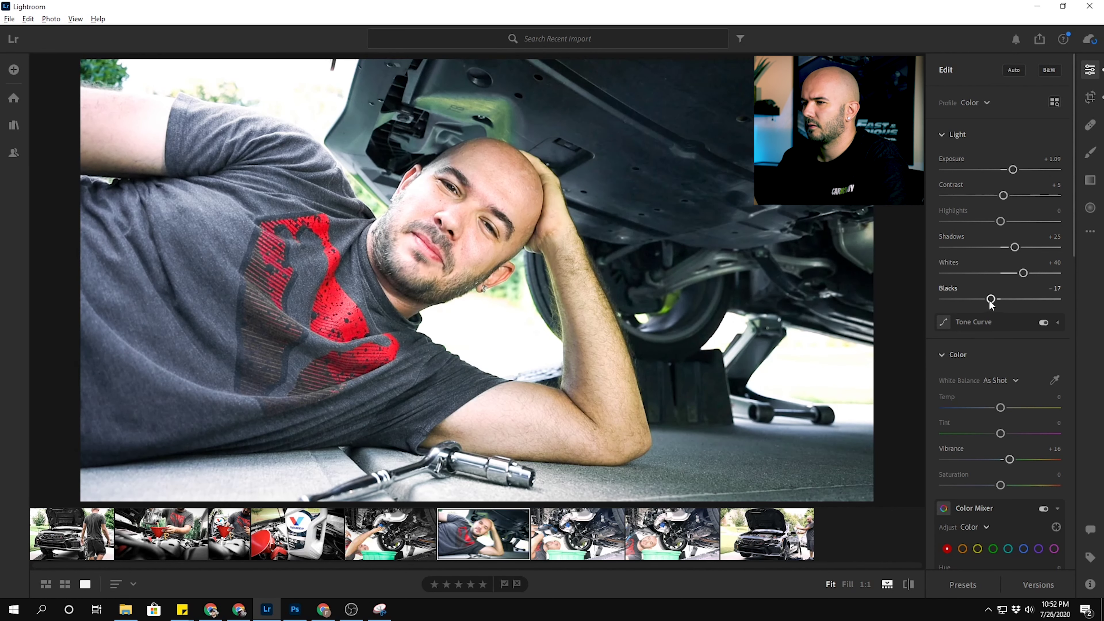
drag(992, 305, 999, 306)
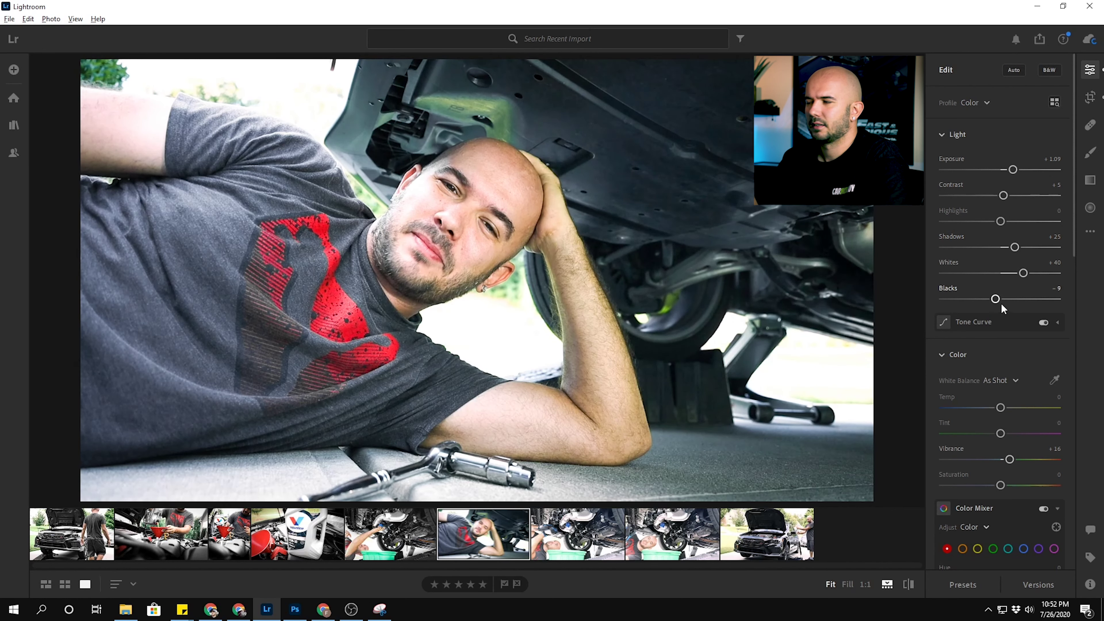
scroll(1010, 296, down, 5)
scroll(1020, 319, down, 2)
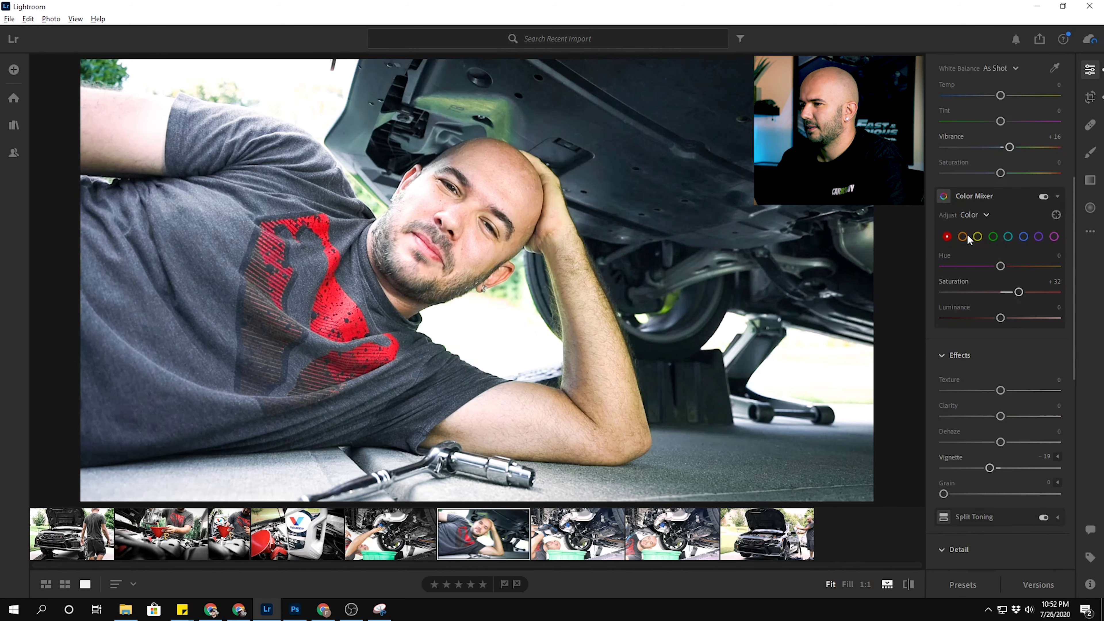
Desaturate the blue and aqua channels to near −100 in the Color Mixer.
click(1055, 237)
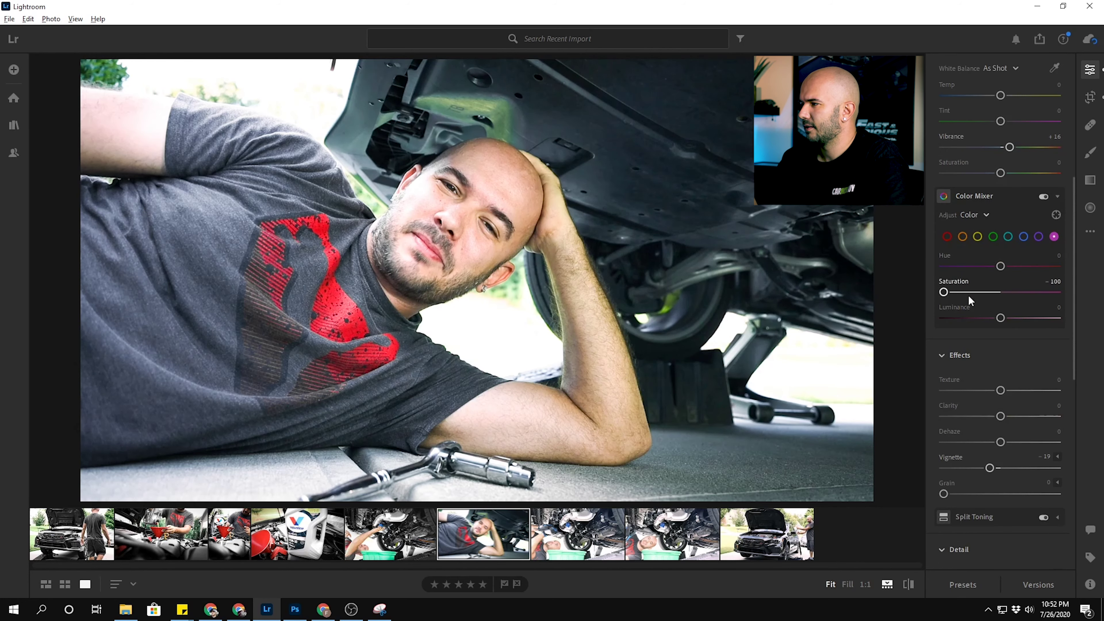
drag(986, 295, 922, 284)
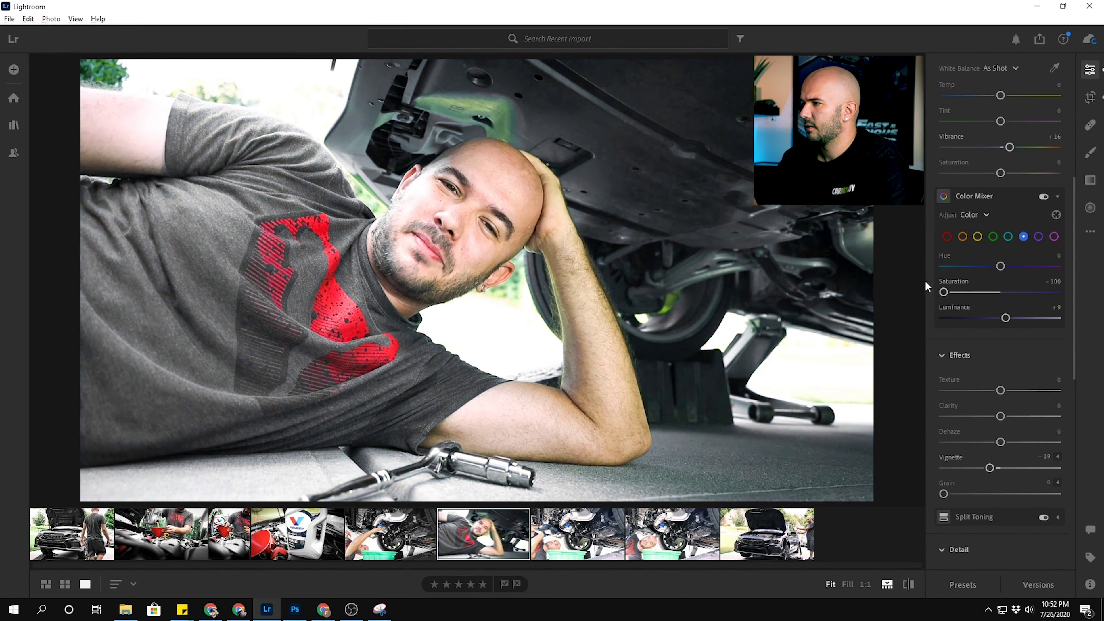
click(1008, 237)
mouse_move(969, 301)
mouse_down()
mouse_move(948, 296)
mouse_move(1026, 299)
mouse_move(925, 285)
mouse_up()
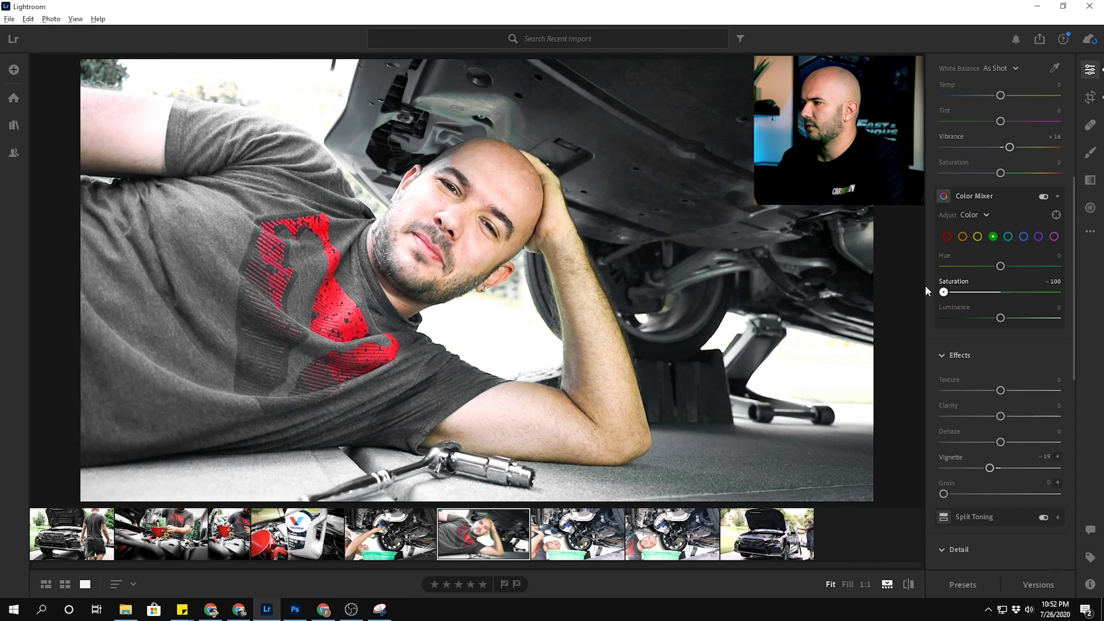
Boost red saturation to +54, lower yellow saturation, and inspect orange at 1:1 zoom.
click(980, 236)
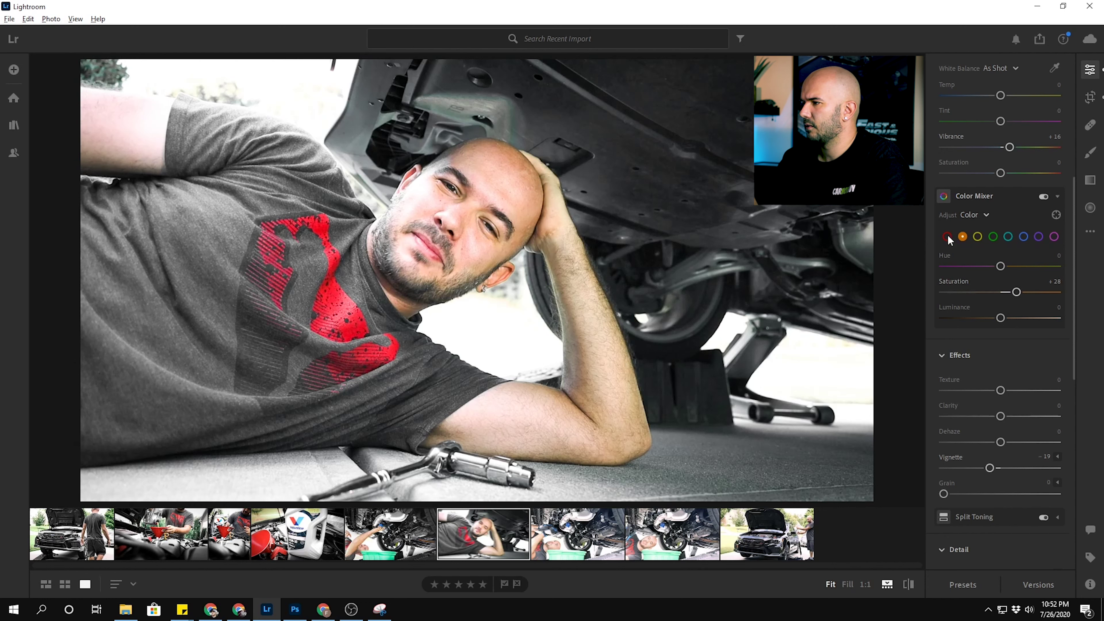
drag(1021, 295, 1031, 292)
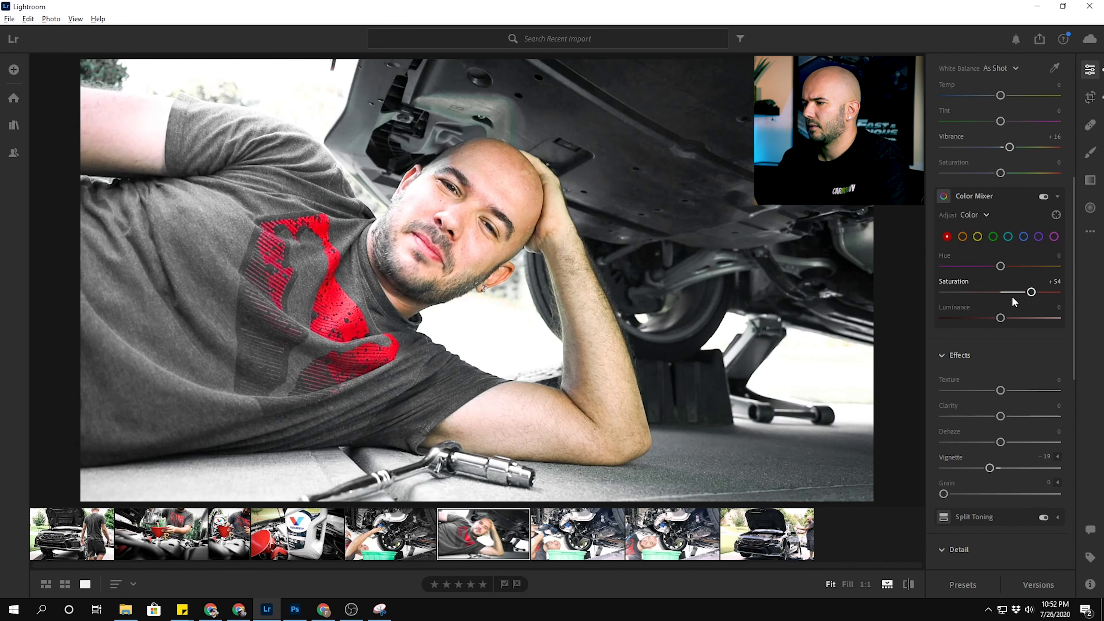
click(978, 236)
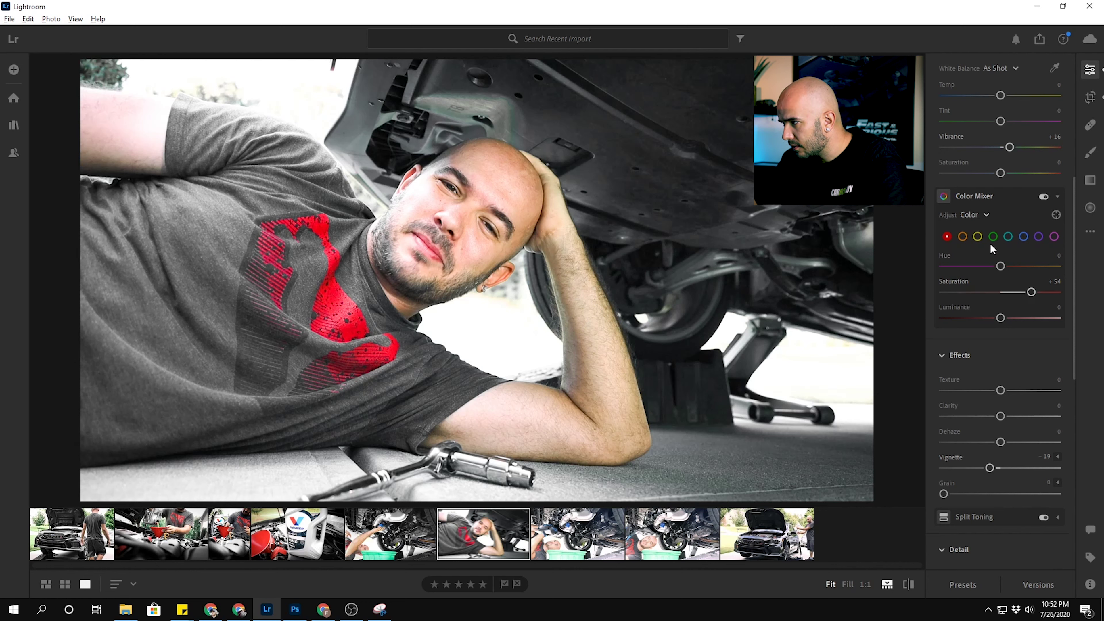
drag(1001, 292, 1039, 292)
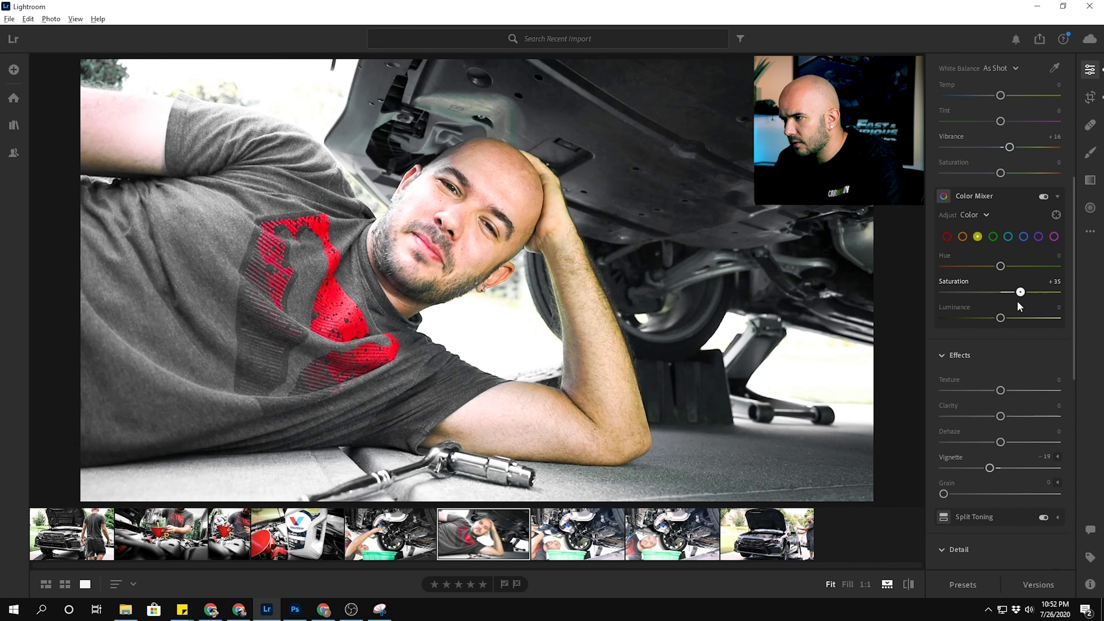
drag(1017, 303, 995, 302)
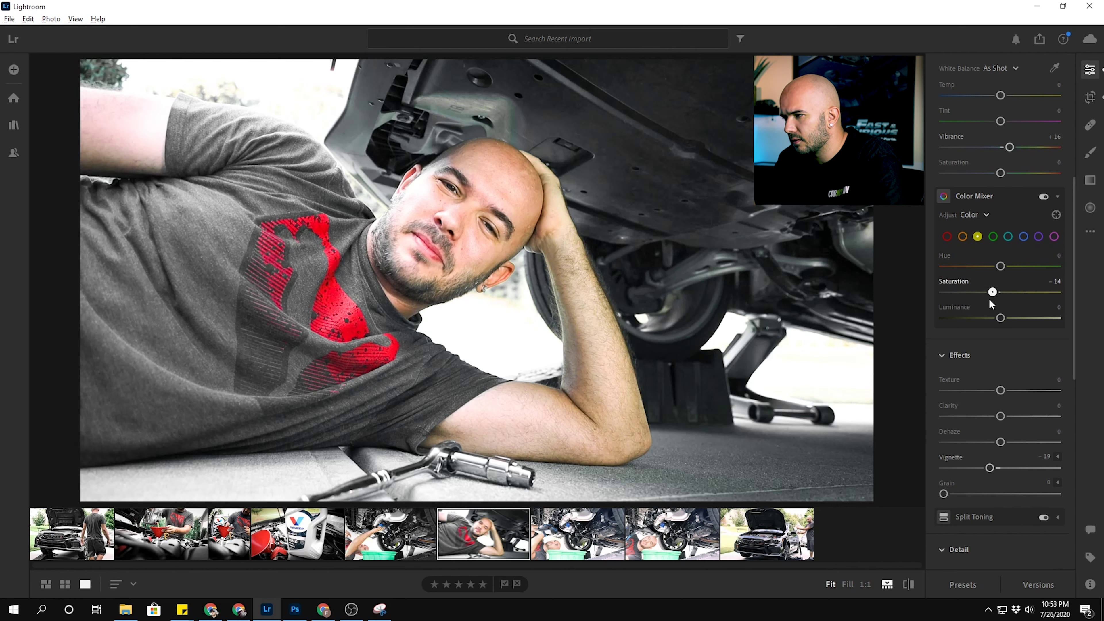
click(963, 236)
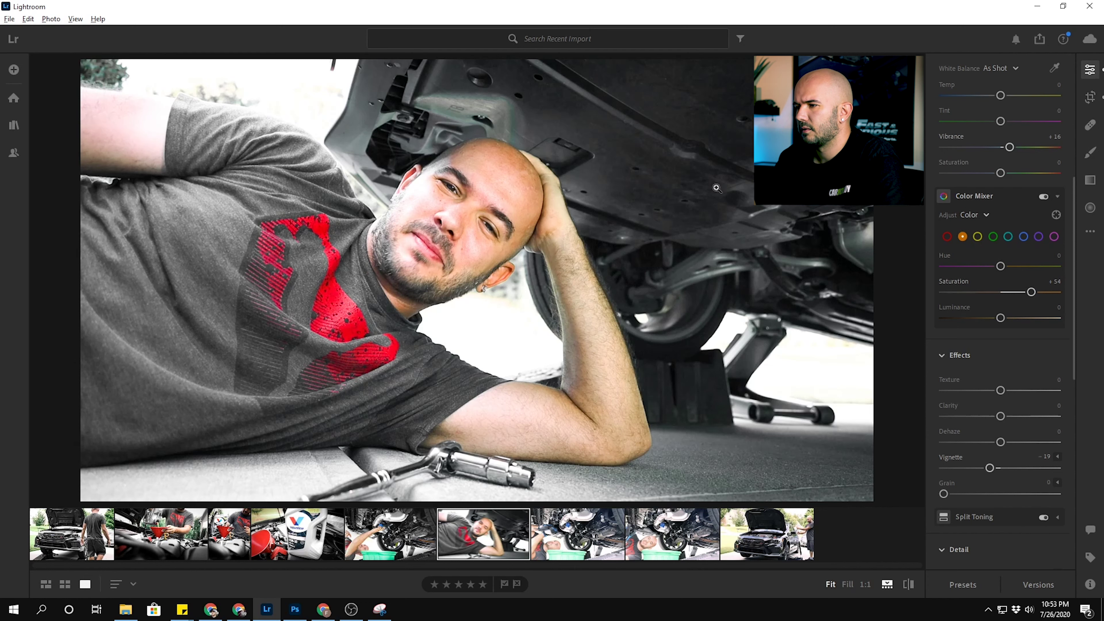
click(628, 334)
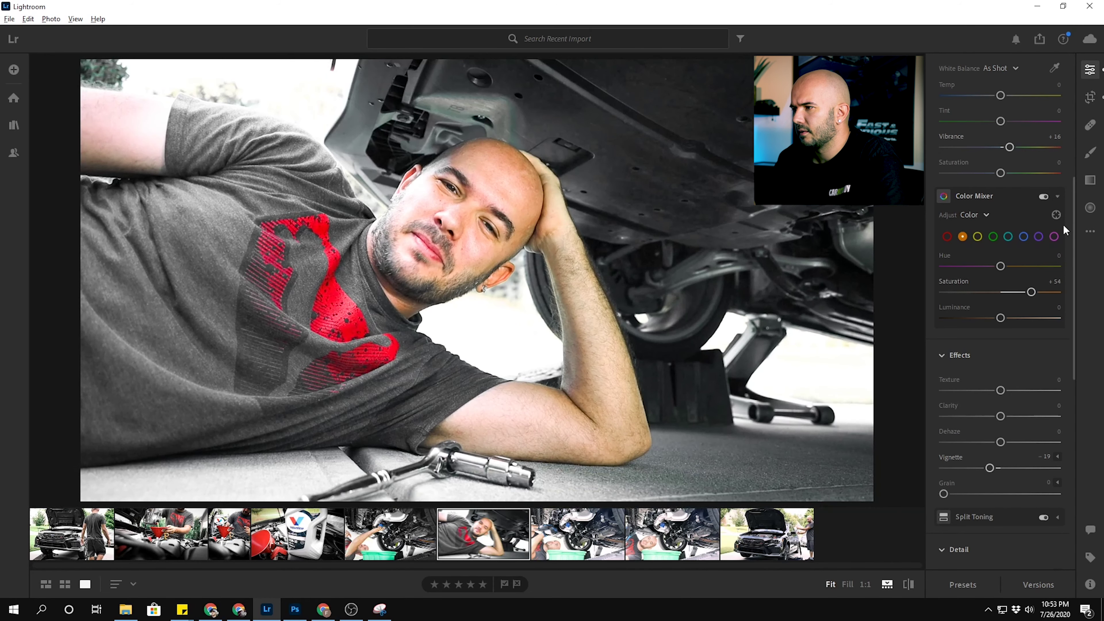
click(1090, 155)
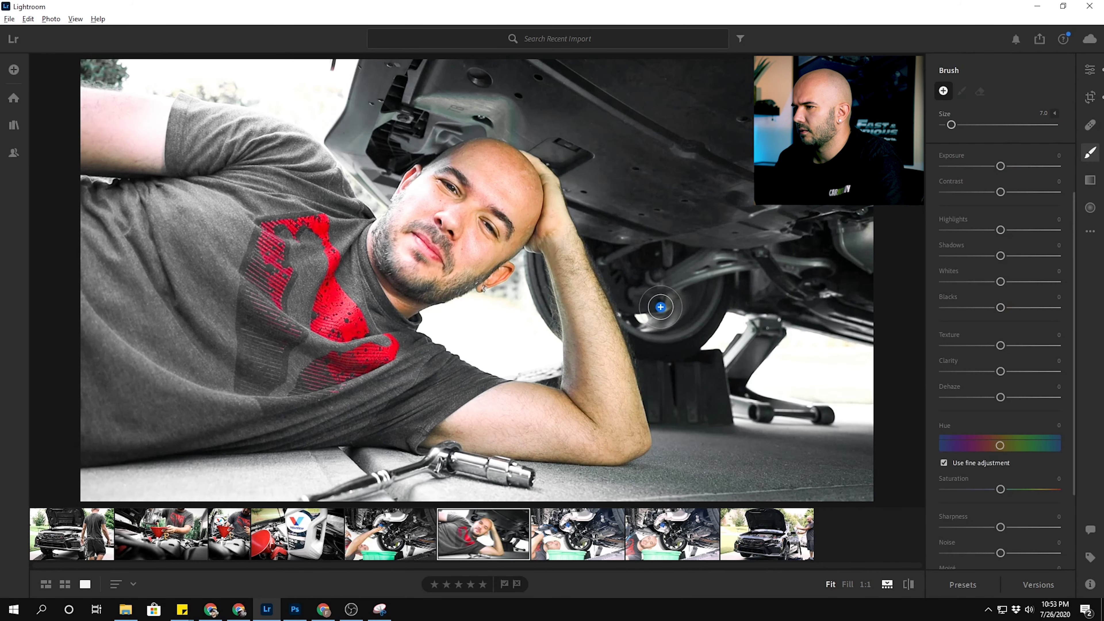
Cut orange saturation to calm the skin tones, undoing an accidental hue shift.
click(1093, 72)
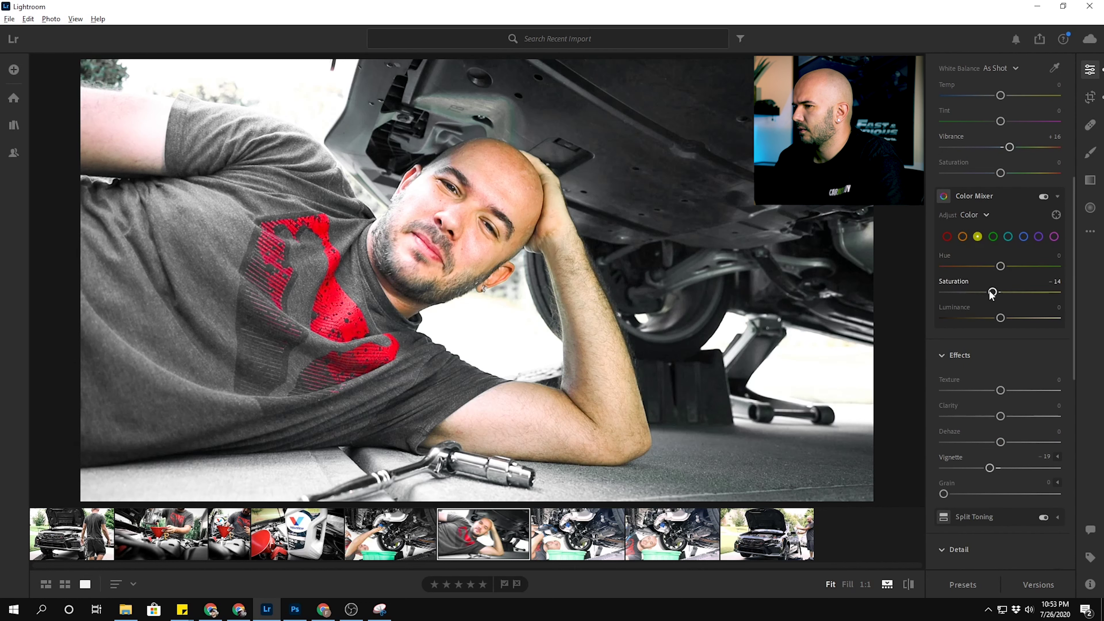
click(962, 237)
mouse_move(1001, 292)
mouse_down()
mouse_move(1037, 296)
mouse_move(1009, 265)
mouse_up()
key(ctrl+z)
drag(1057, 292, 1002, 292)
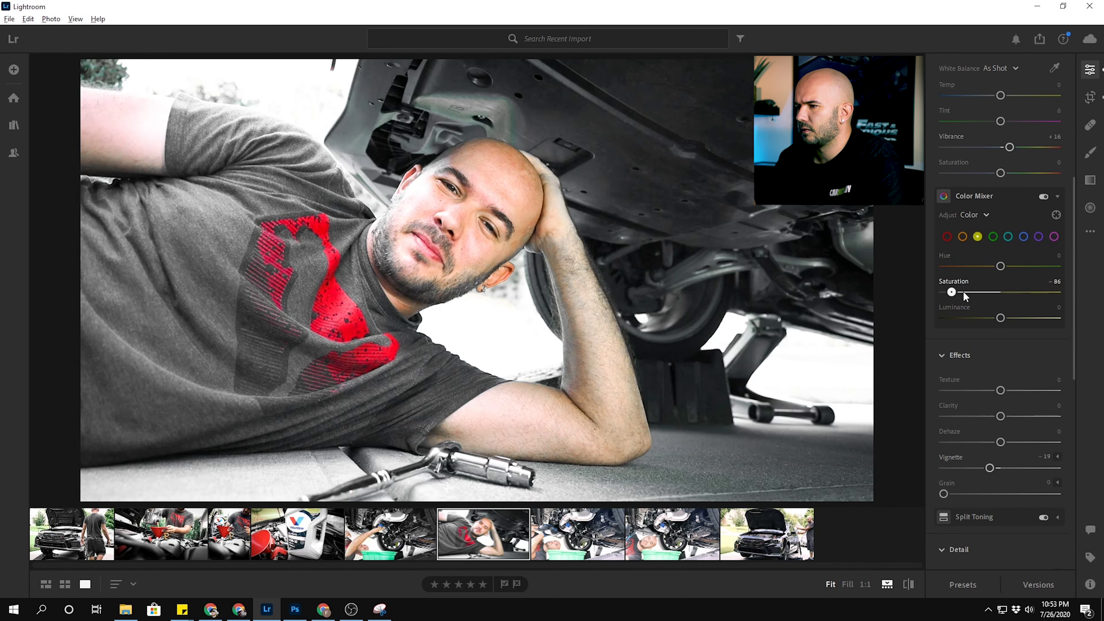
Set yellow Hue −65, Saturation +2, Luminance −30 and red Saturation +15.
drag(983, 266, 964, 265)
drag(990, 292, 1002, 292)
drag(1001, 318, 983, 318)
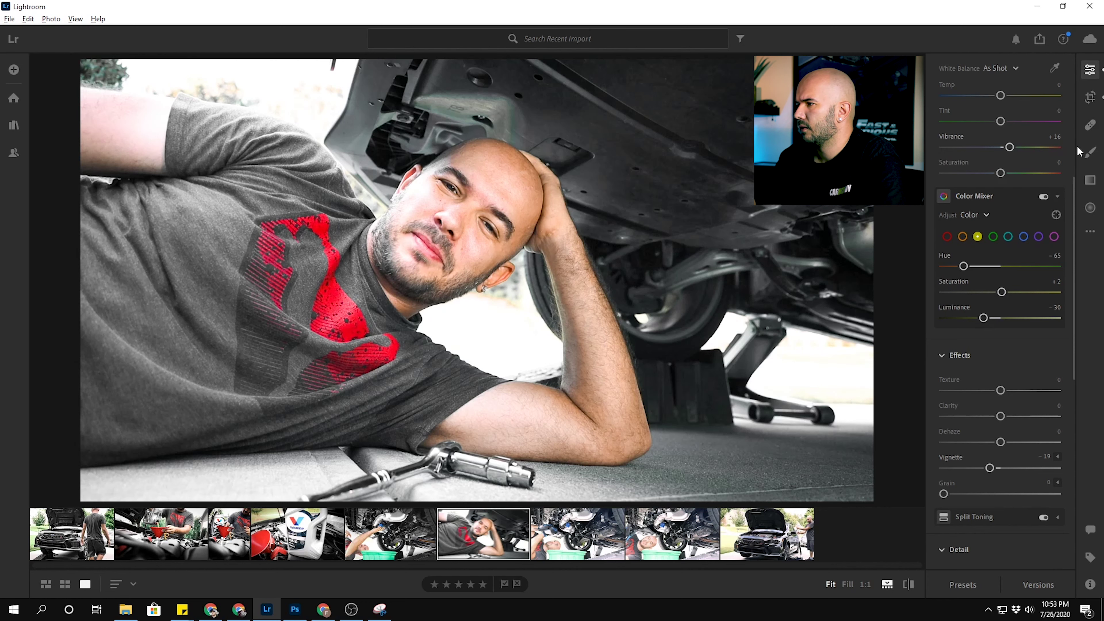
click(948, 237)
drag(1032, 291, 1007, 291)
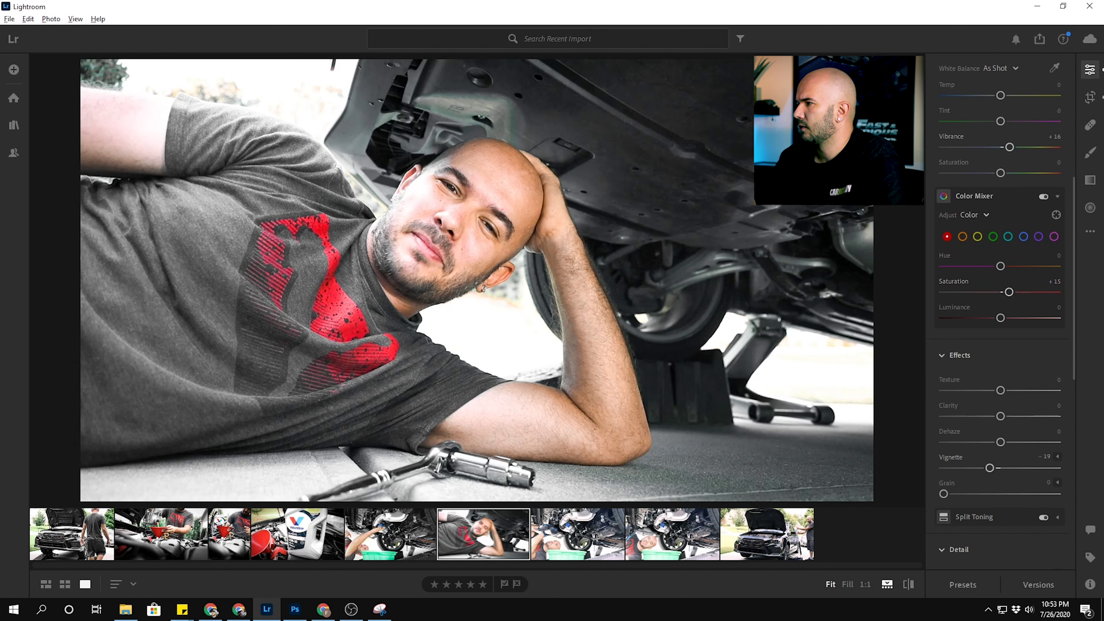
click(1090, 151)
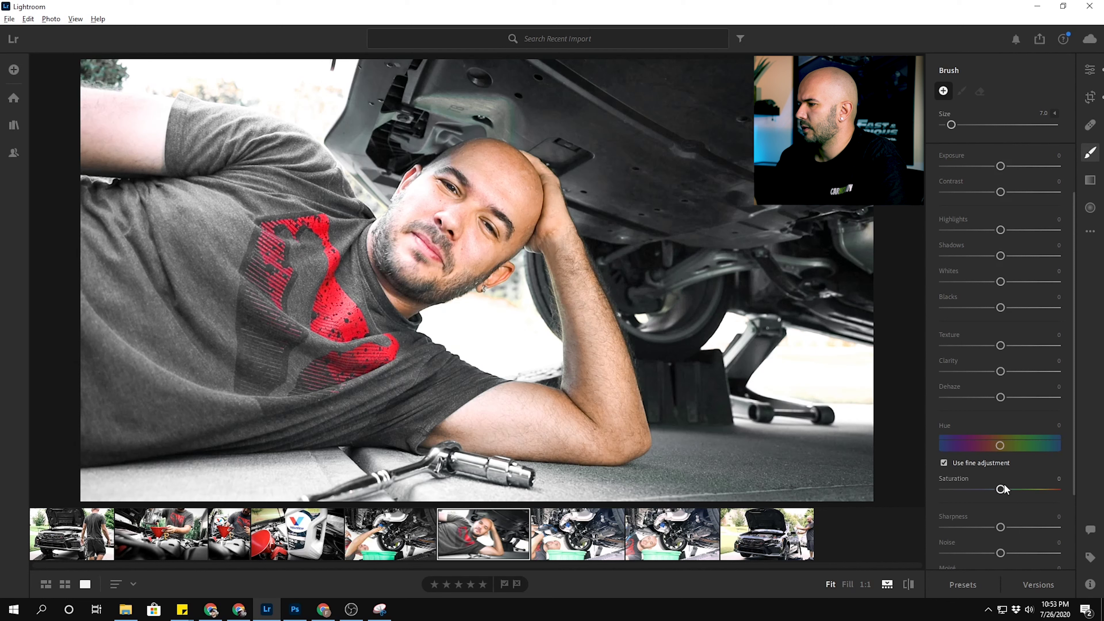
Ease the current mask to Saturation −81 and extend its brushwork.
drag(954, 490, 955, 490)
key(bracketright)
key(bracketright)
key(bracketright)
key(bracketright)
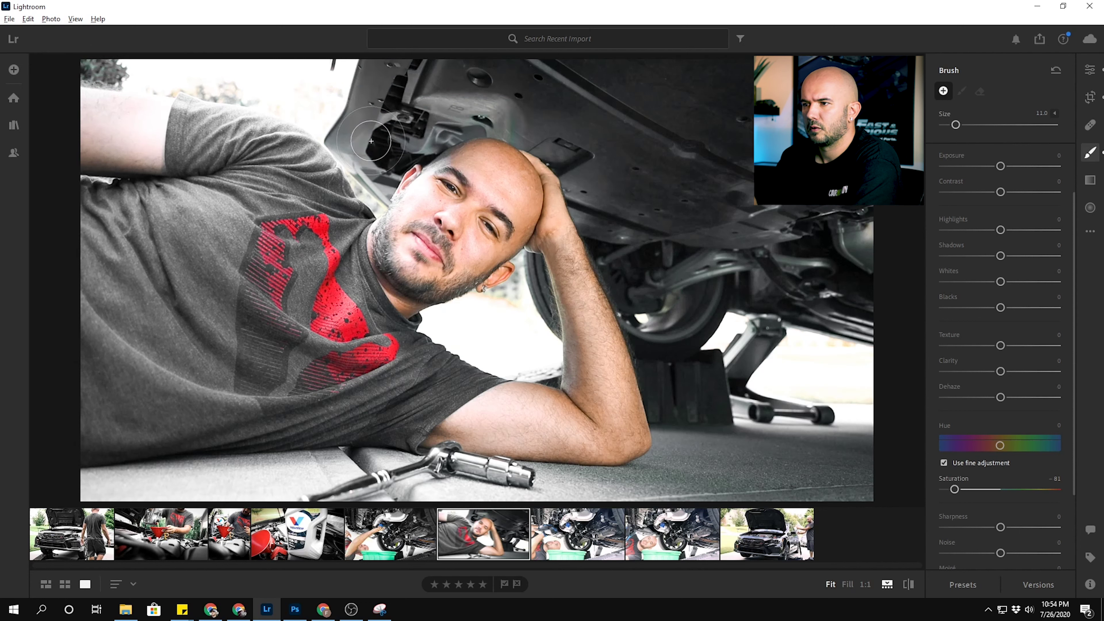
drag(513, 118, 552, 124)
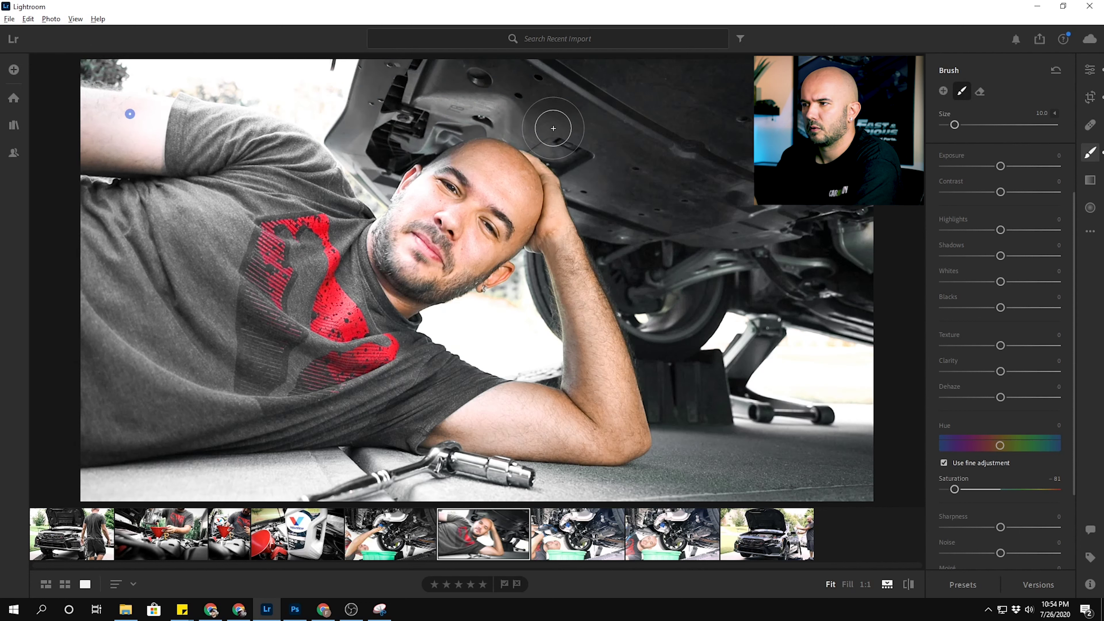
key(bracketleft)
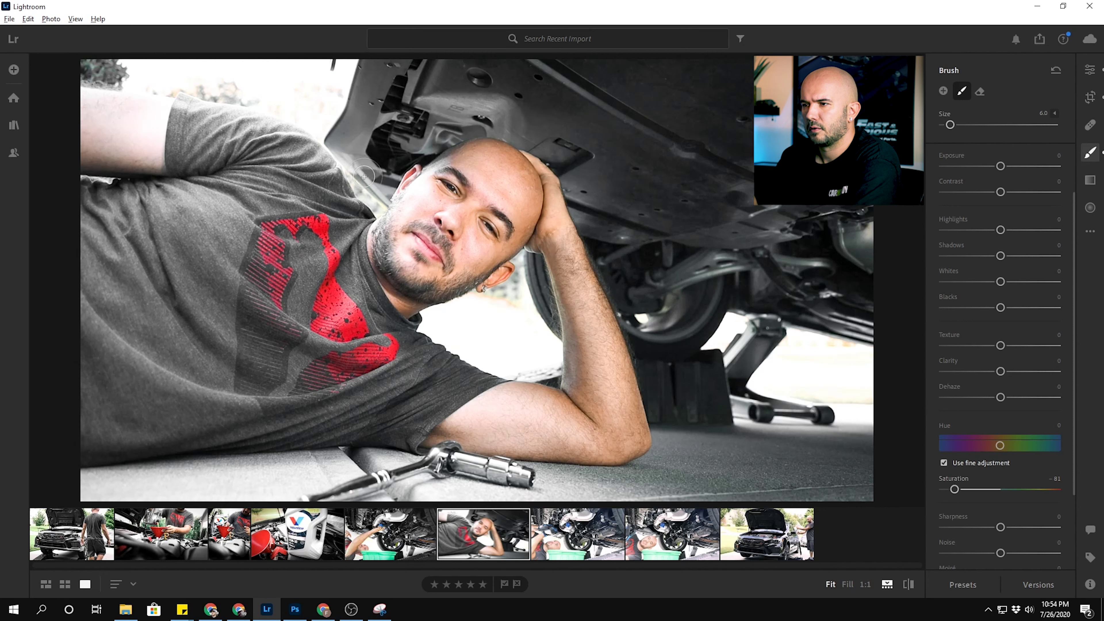
key(bracketright)
key(bracketright)
key(bracketright)
key(bracketright)
key(bracketright)
key(bracketright)
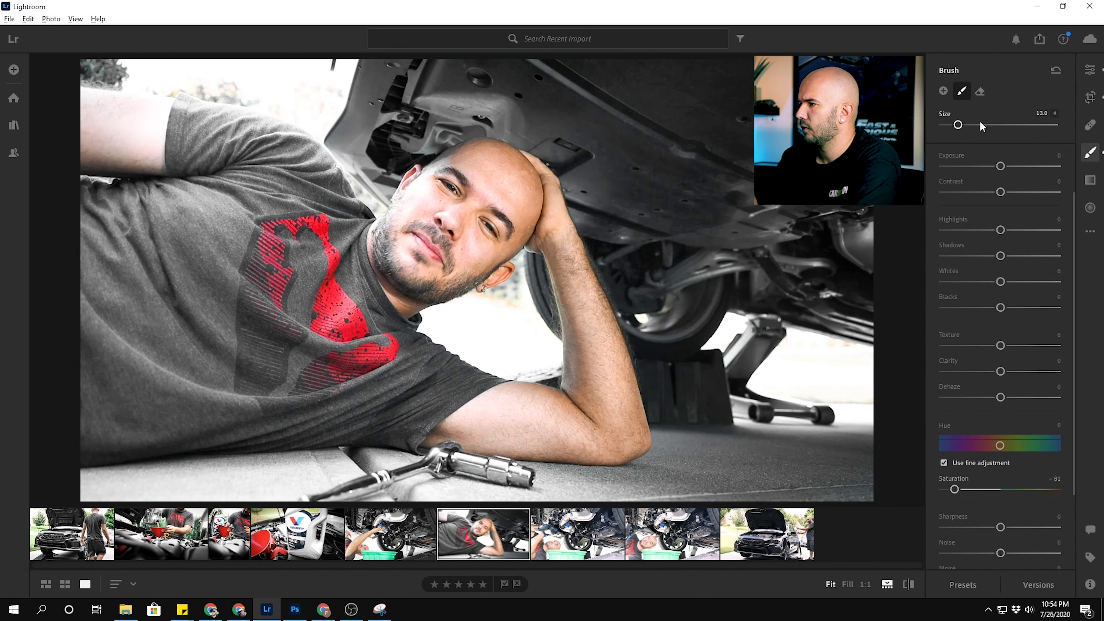
Add a new Saturation −100 brush mask painted over the man's left arm.
click(1090, 69)
click(1091, 153)
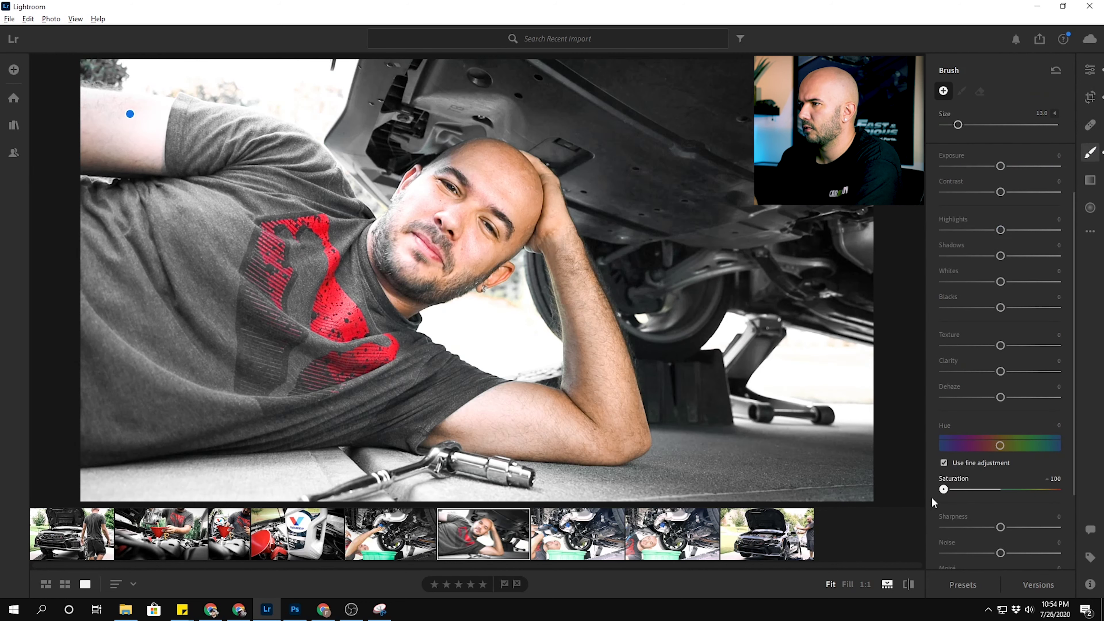
key(bracketright)
drag(130, 114, 70, 157)
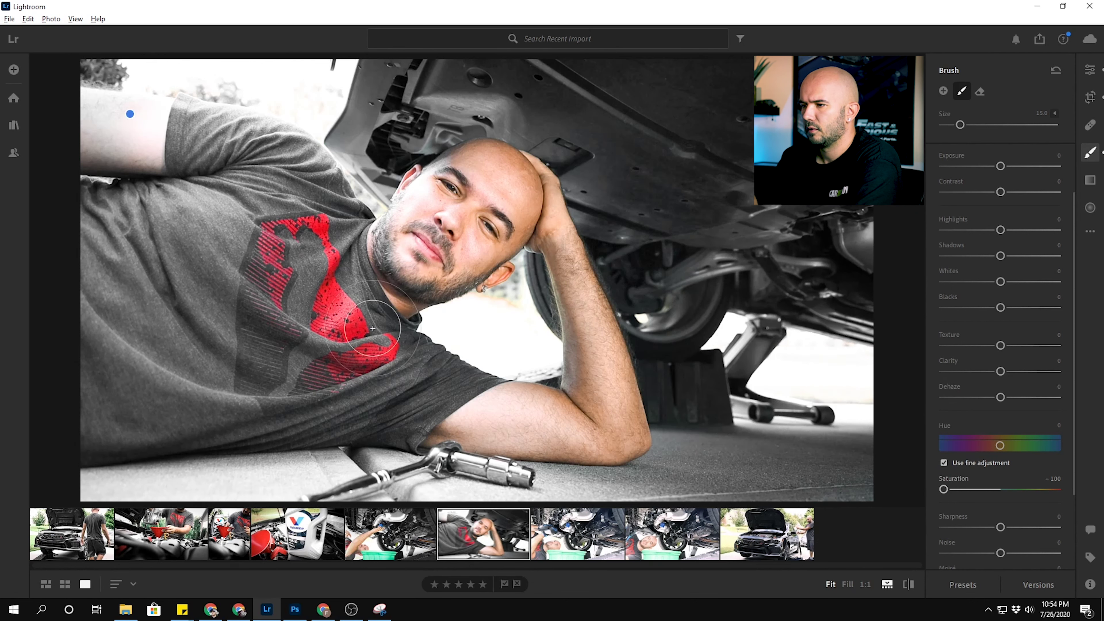
key(bracketleft)
key(bracketleft)
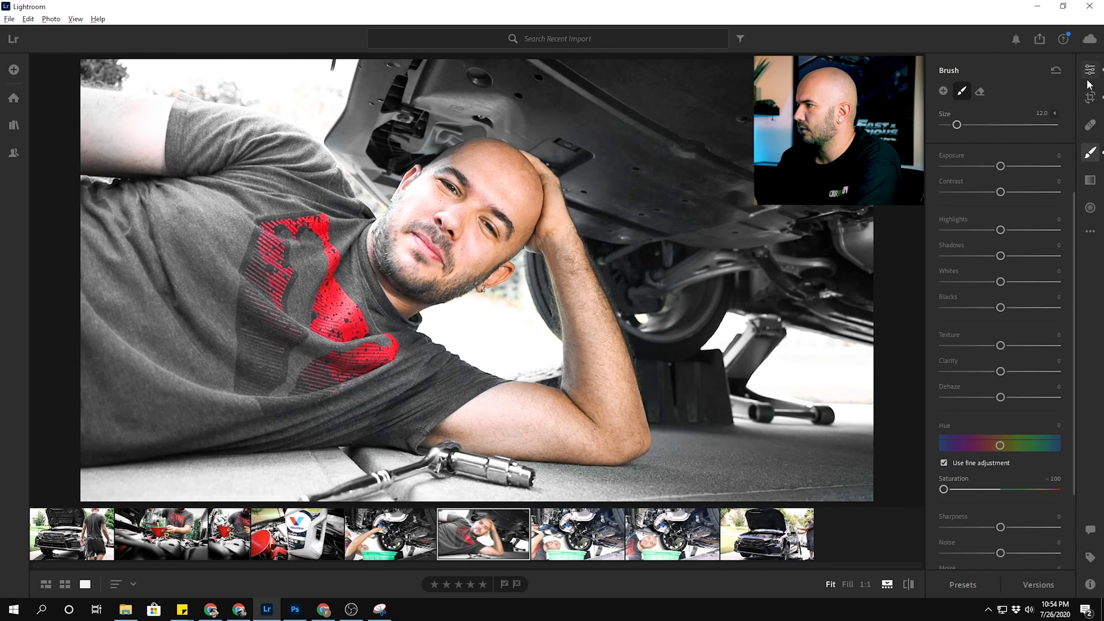
click(1091, 70)
drag(990, 468, 969, 468)
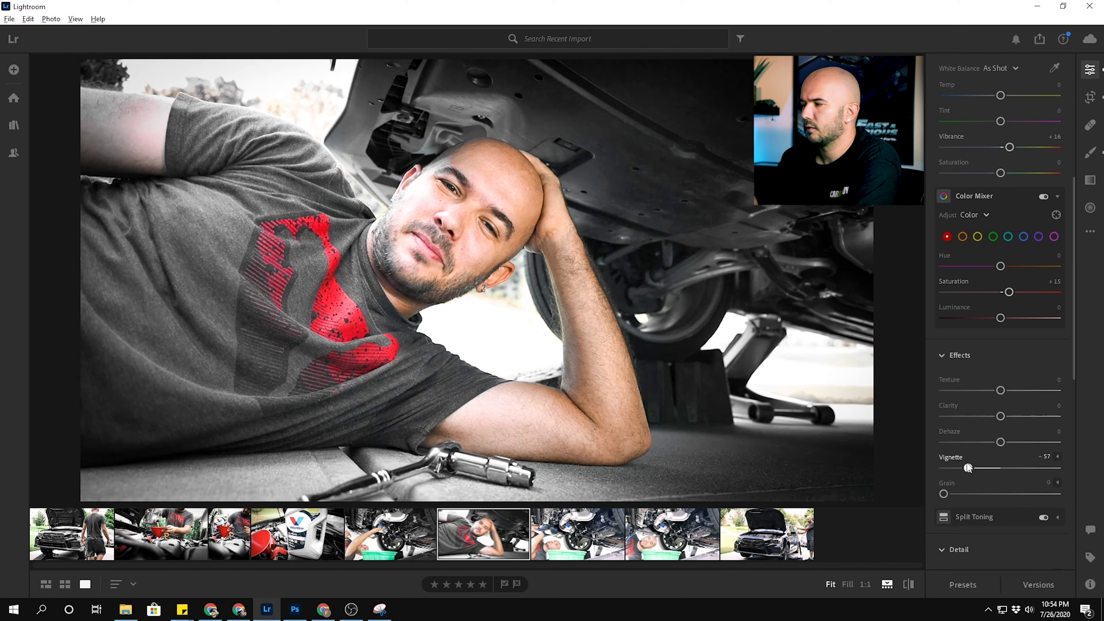
click(1095, 155)
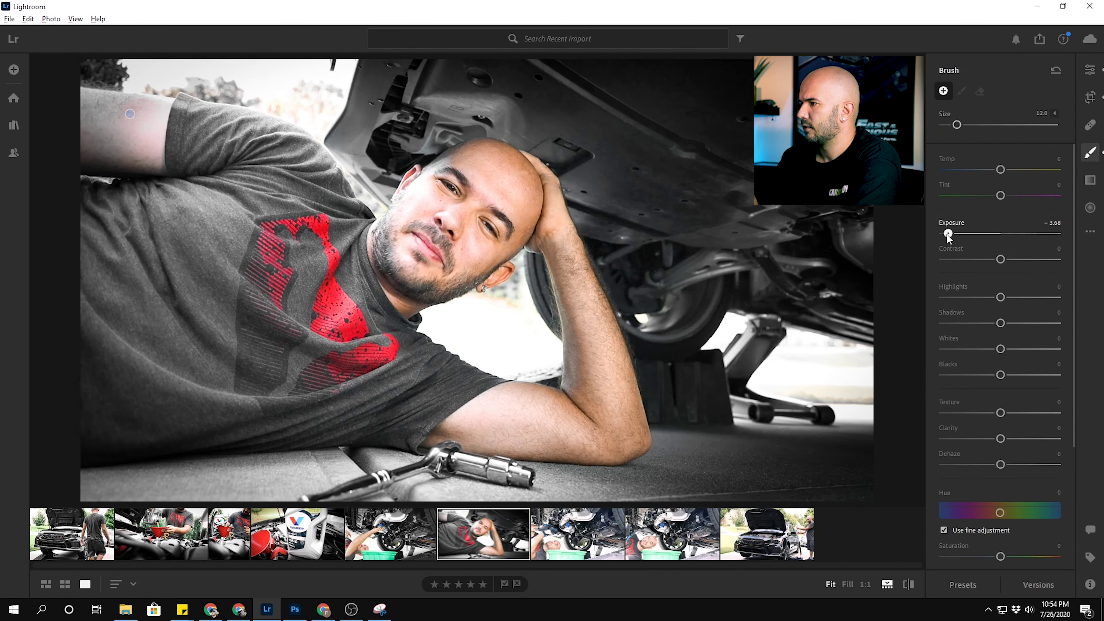
drag(949, 235, 953, 234)
key(bracketright)
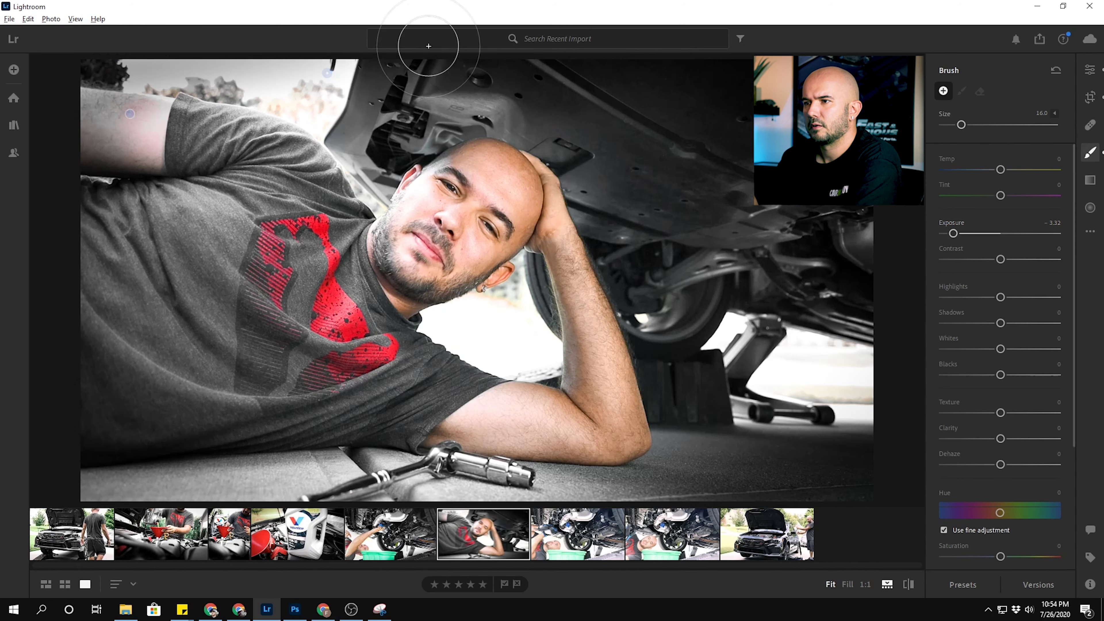
drag(179, 115, 260, 122)
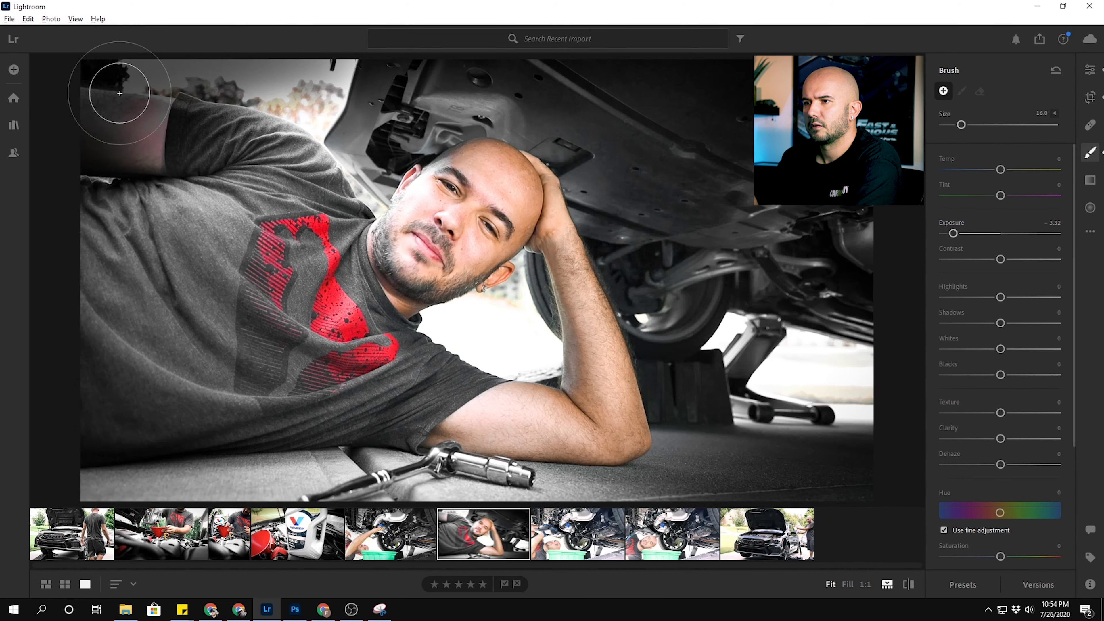
drag(259, 122, 153, 109)
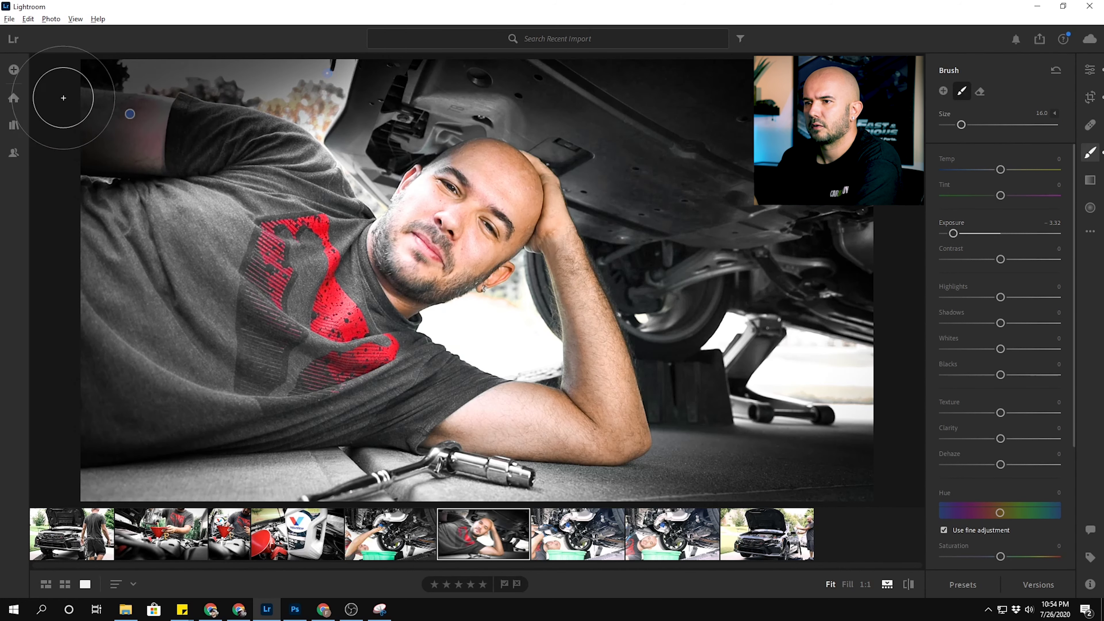
click(229, 534)
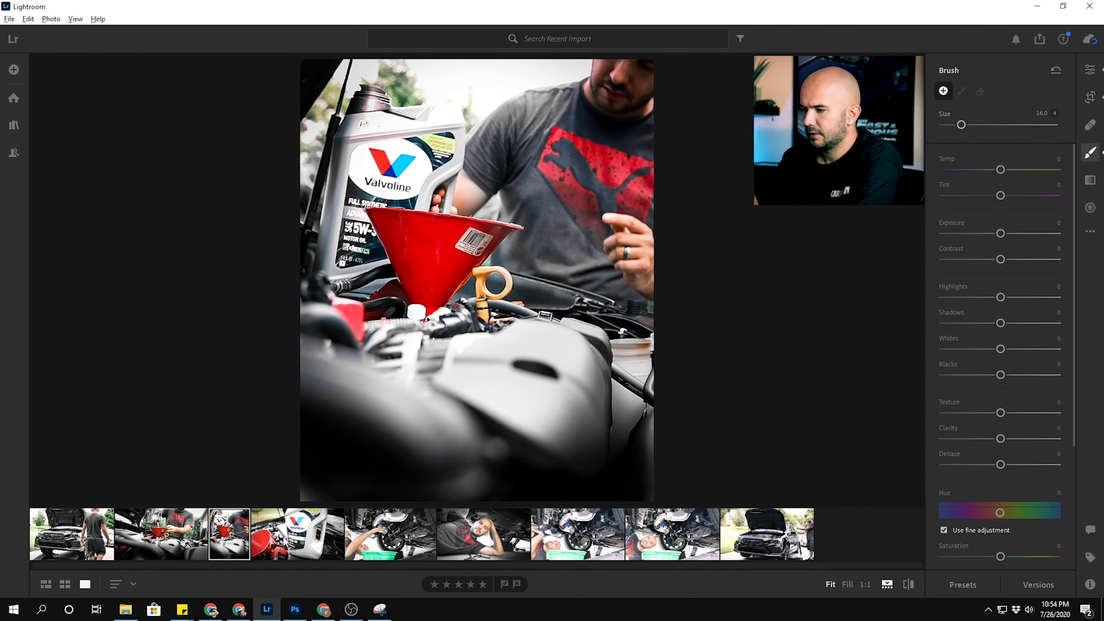
click(518, 541)
drag(544, 87, 696, 96)
drag(1000, 233, 963, 234)
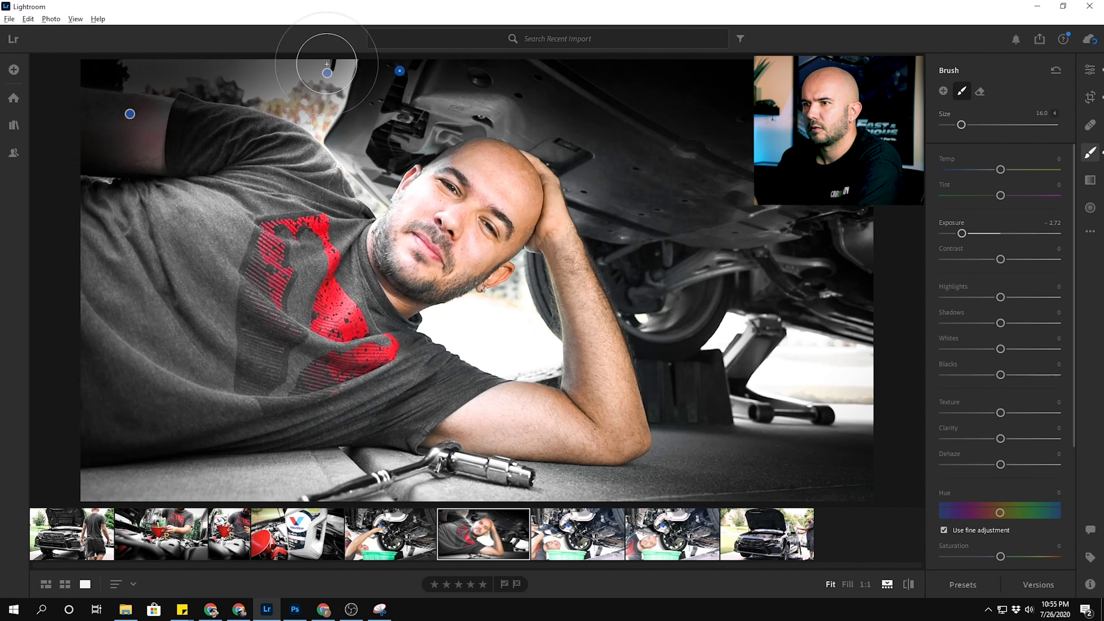
drag(185, 176, 165, 78)
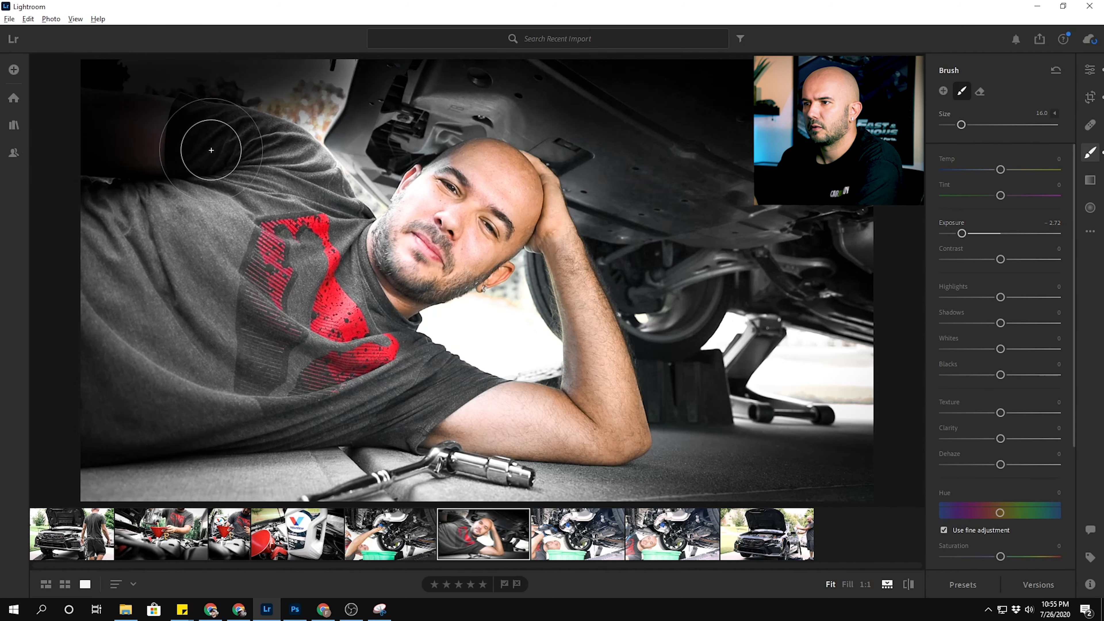
drag(166, 78, 49, 48)
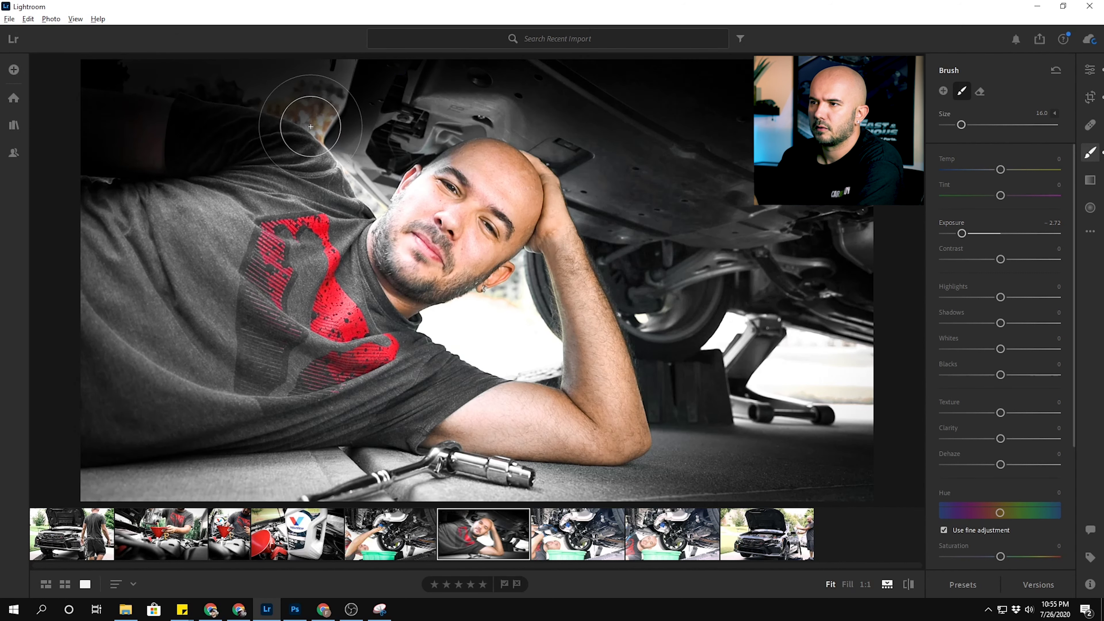
click(500, 39)
click(720, 39)
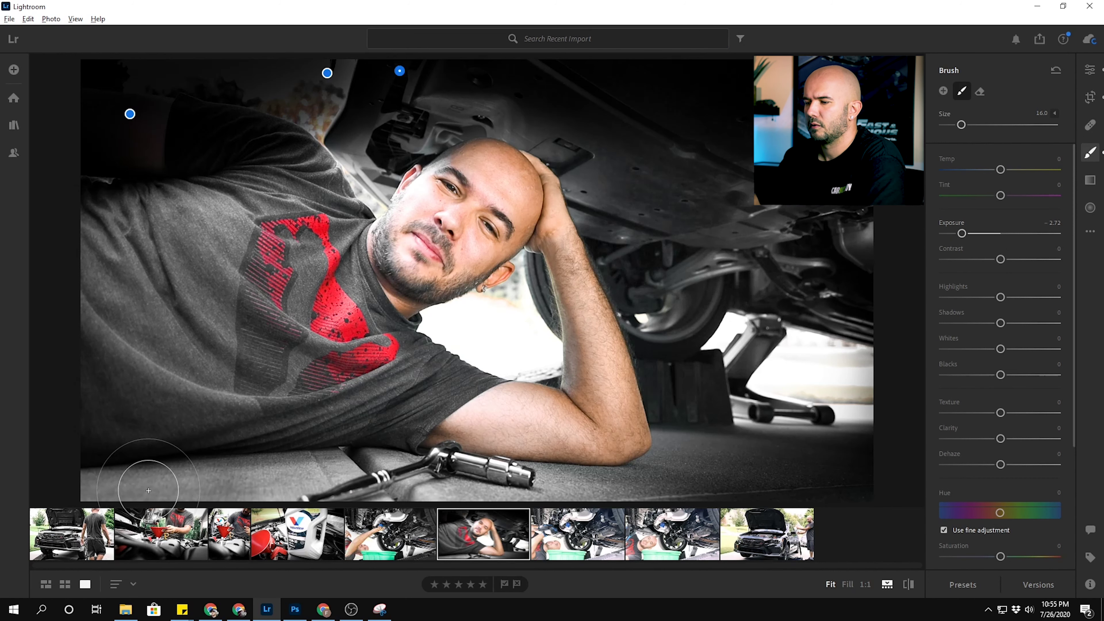
key(ctrl+z)
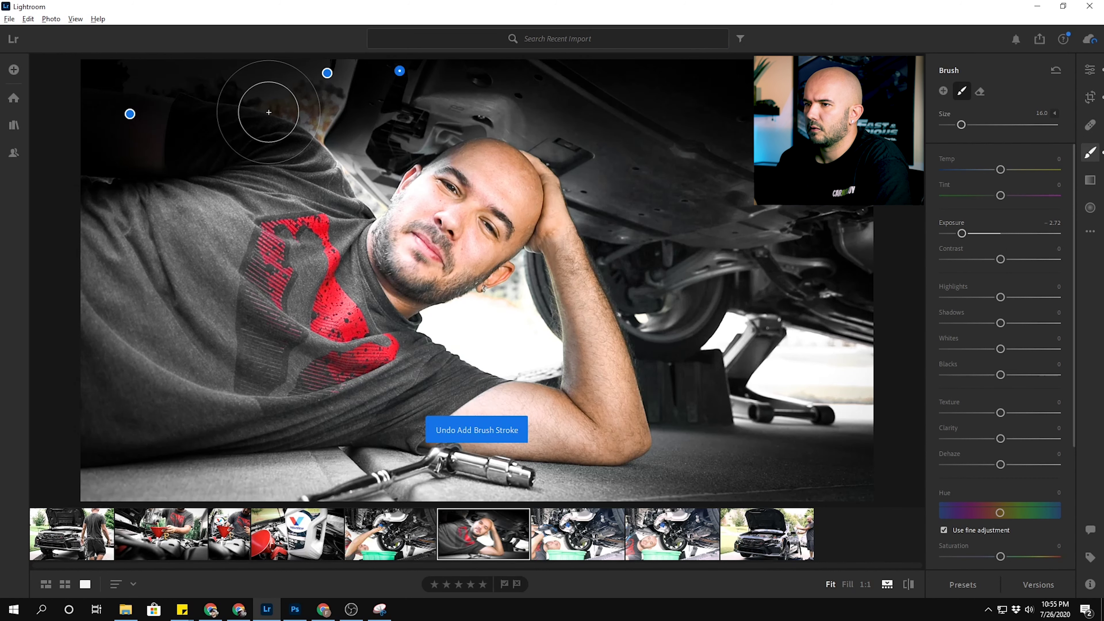
key(ctrl+z)
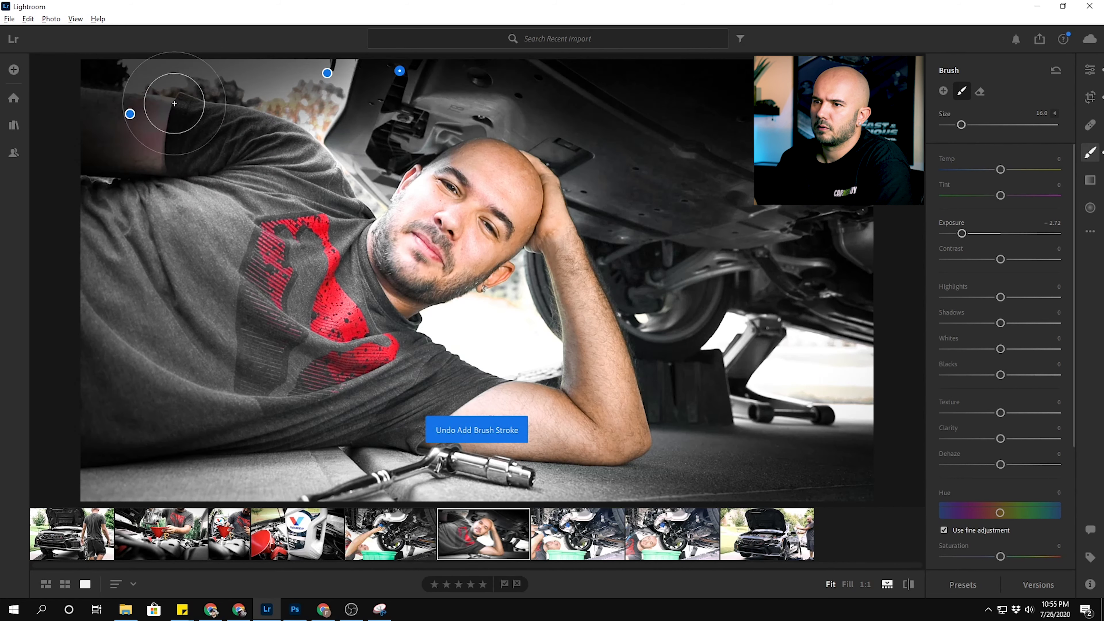
key(ctrl+z)
key(ctrl+z)
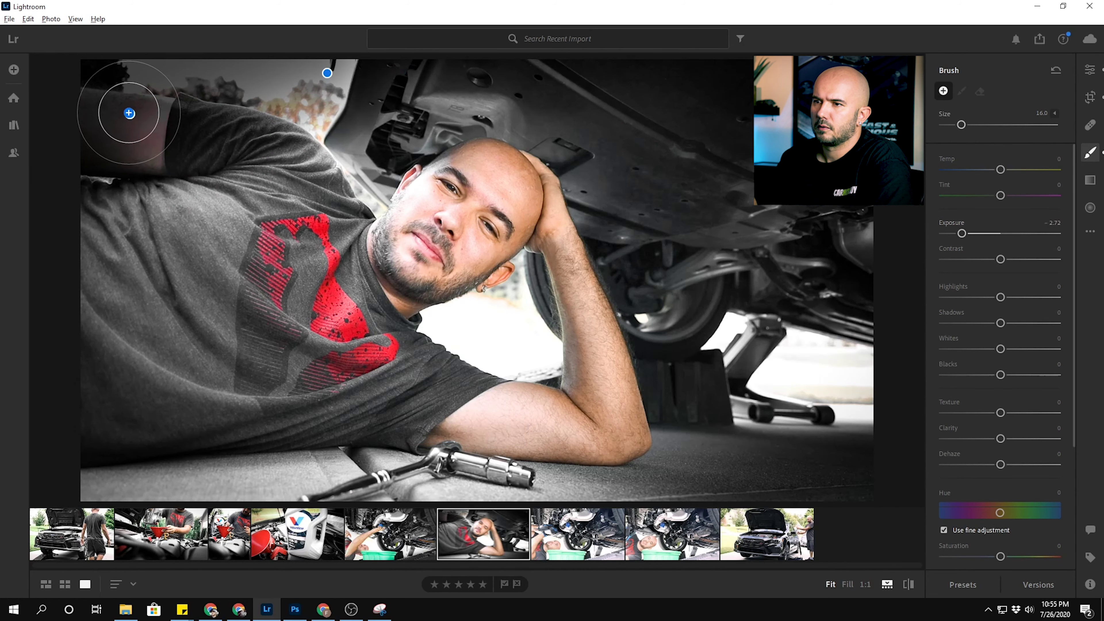
key(ctrl+z)
click(130, 115)
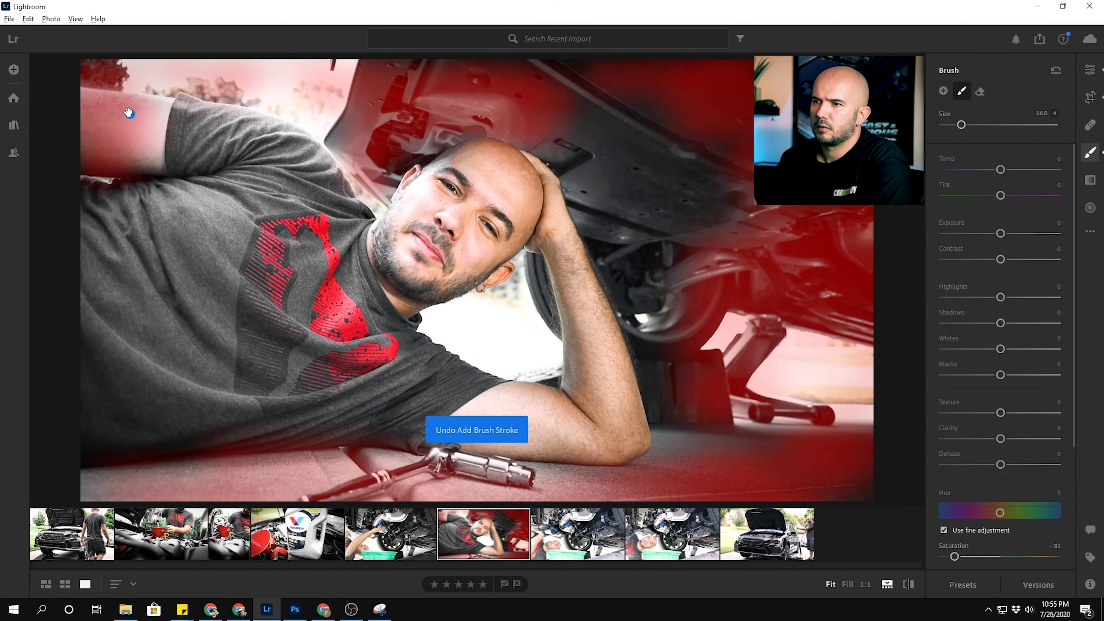
key(ctrl+z)
key(ctrl+shift+z)
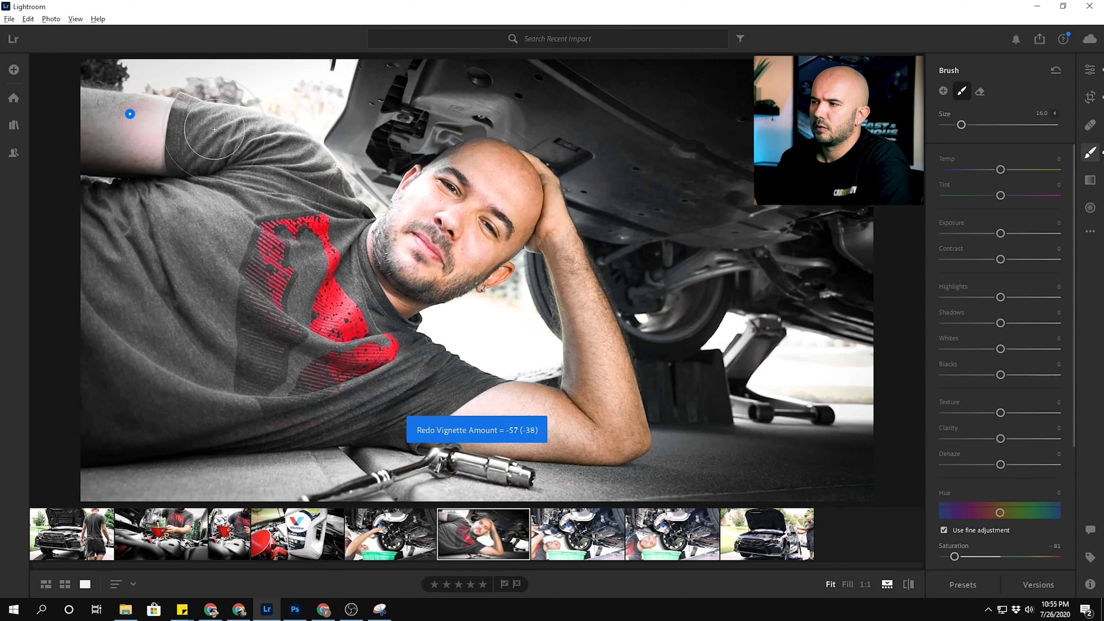
key(ctrl+z)
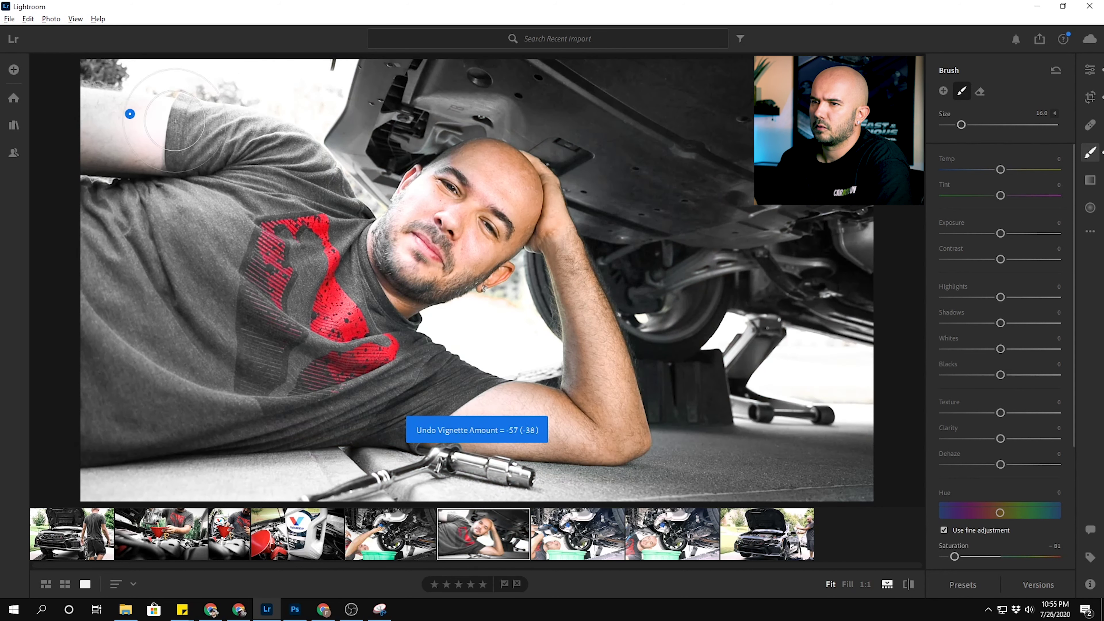
click(130, 114)
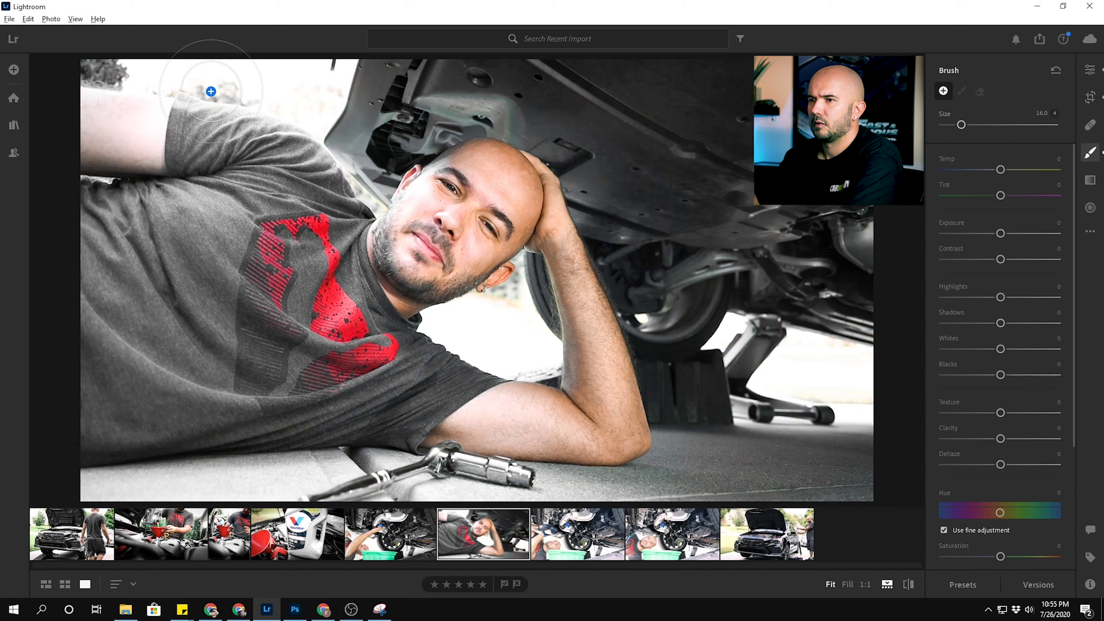
Paint brush exposure +1.80 then +4.00 over the top-left background, undoing two strokes.
click(289, 91)
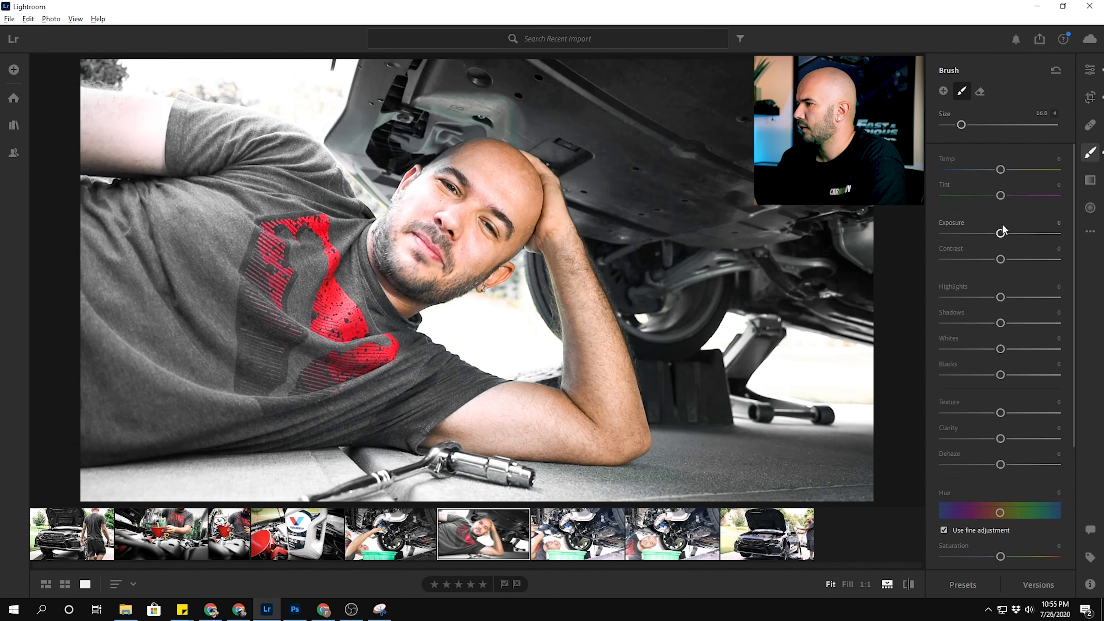
drag(1007, 236, 1014, 235)
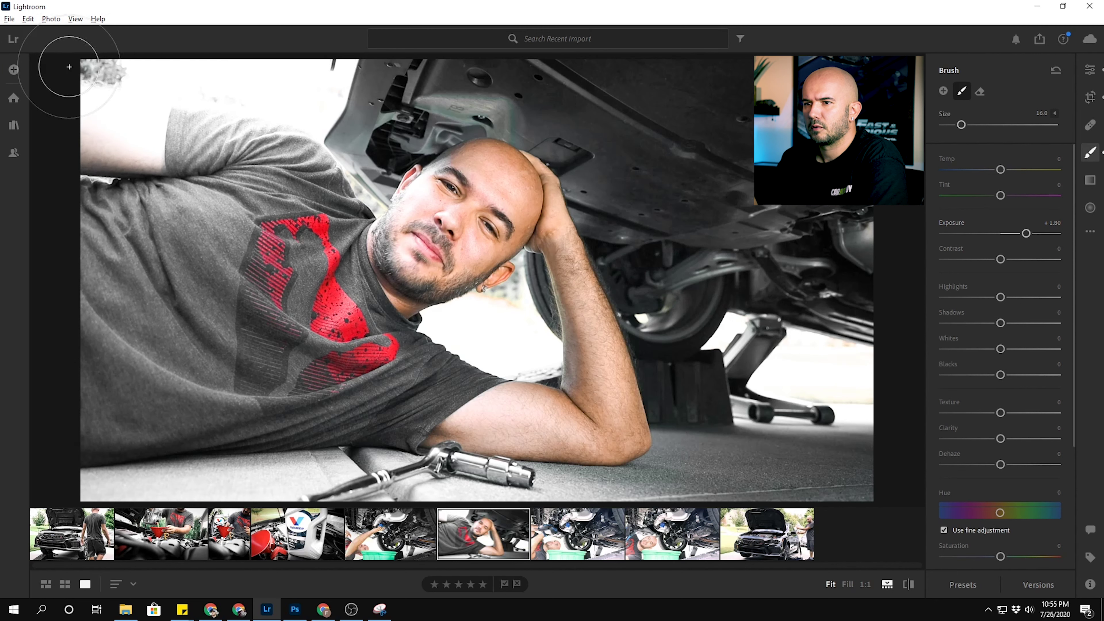
drag(124, 143, 234, 87)
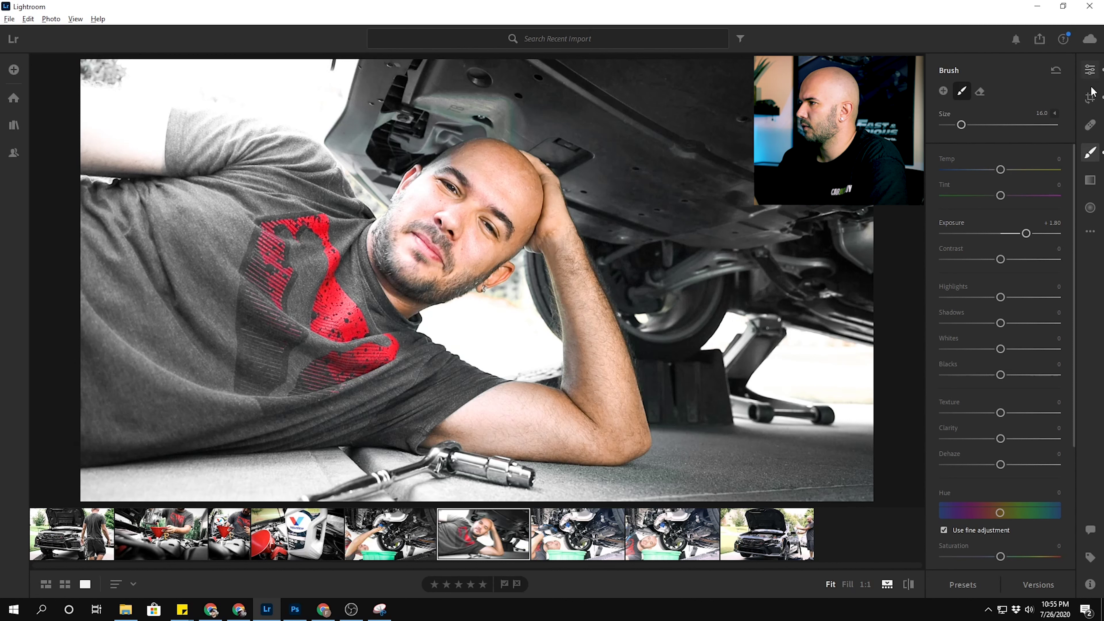
click(1093, 156)
drag(1002, 234, 1061, 234)
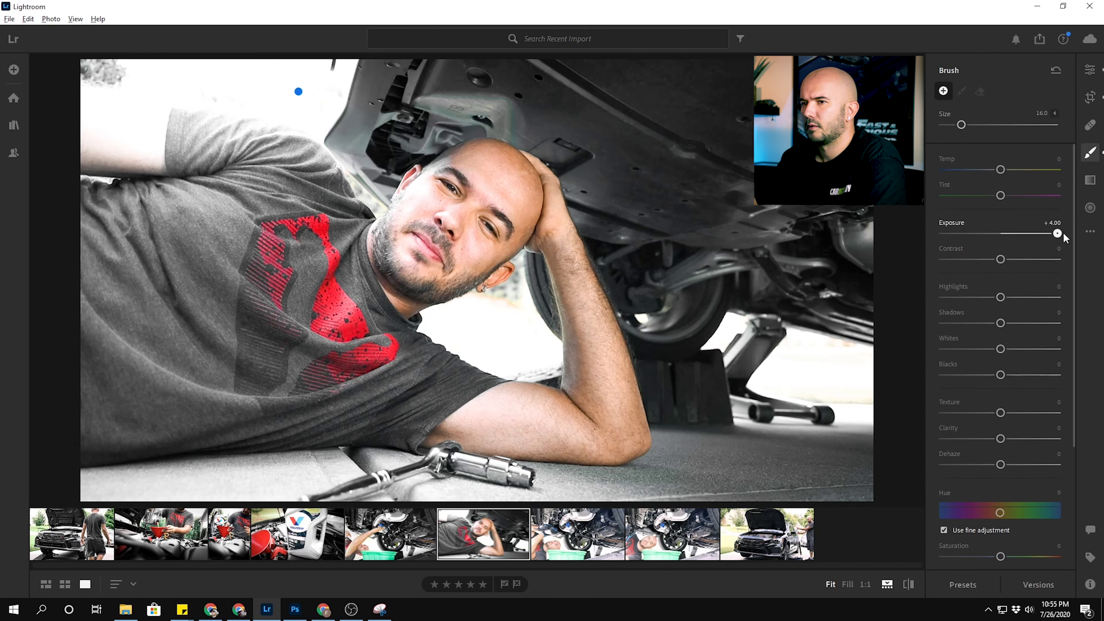
drag(139, 73, 44, 59)
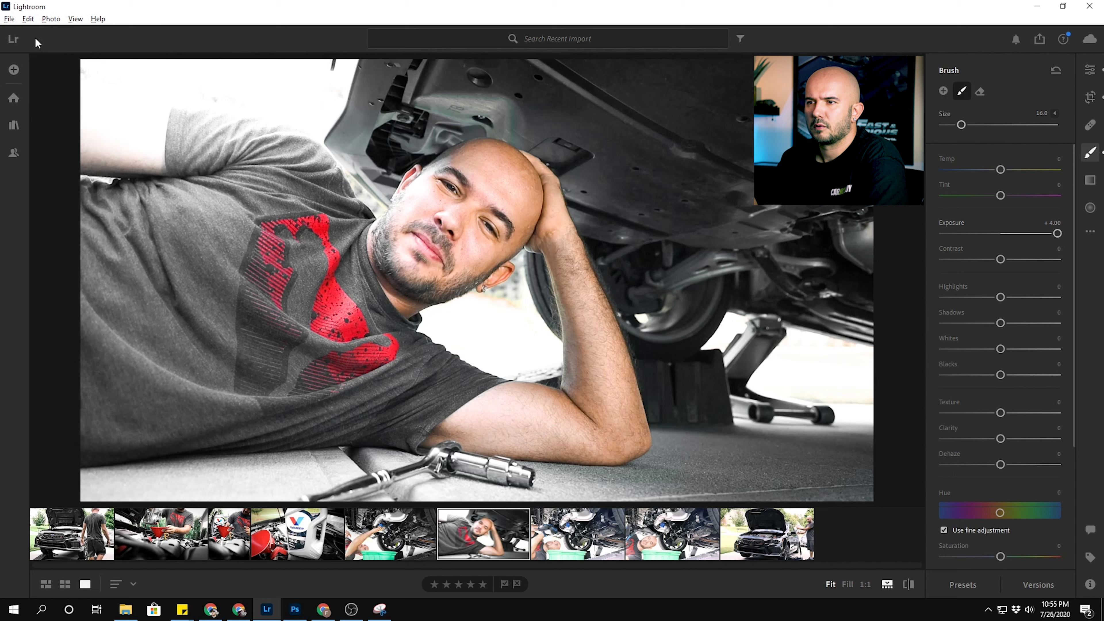
key(ctrl+z)
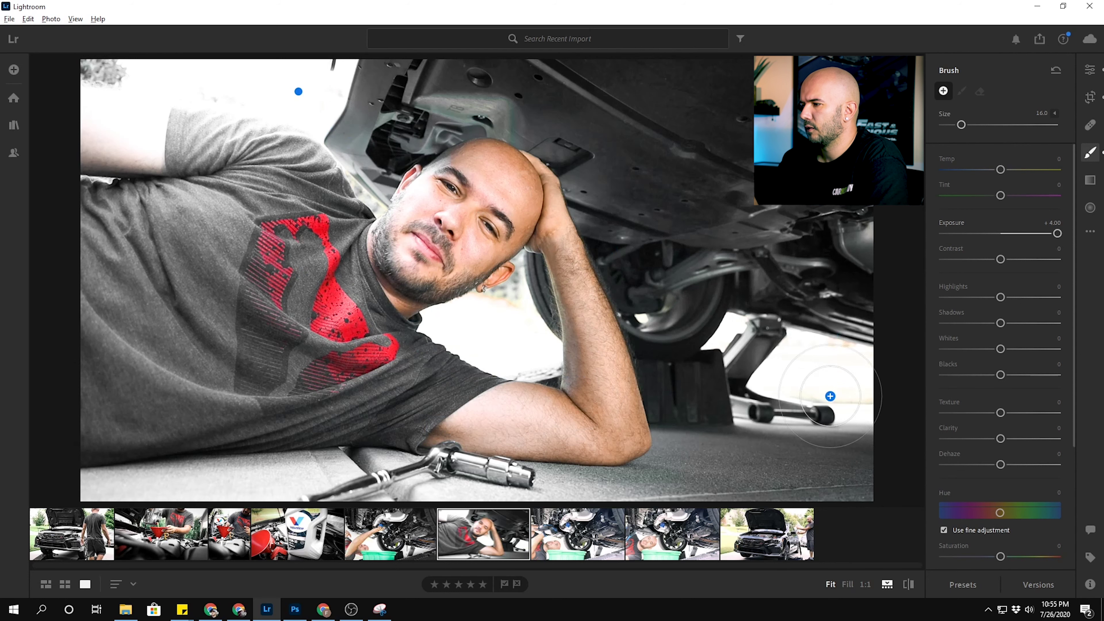
drag(887, 382, 843, 382)
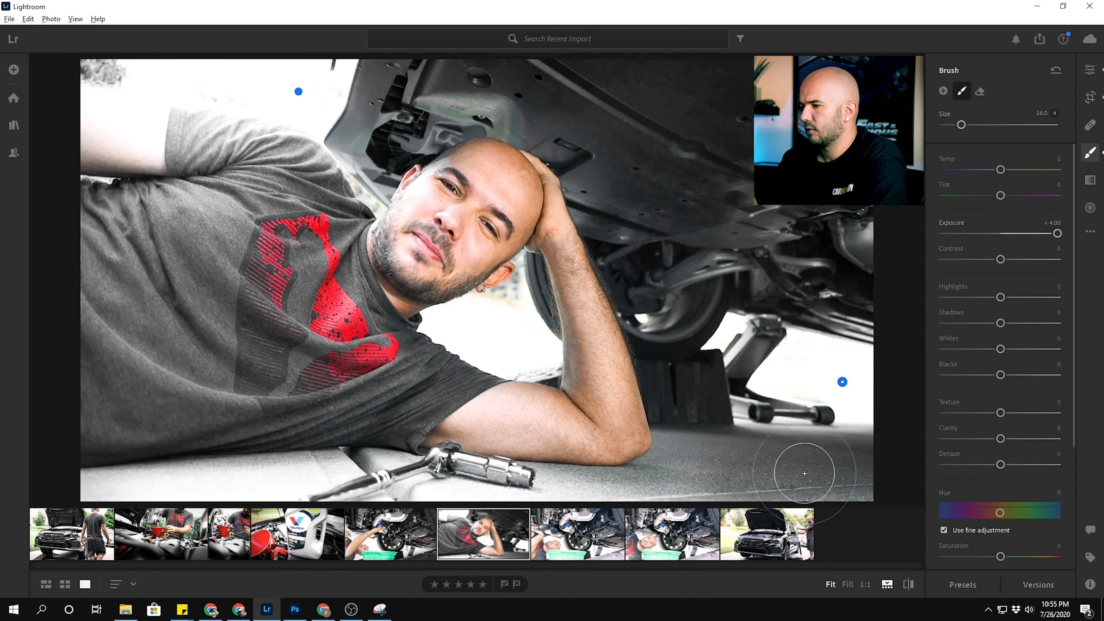
key(ctrl+z)
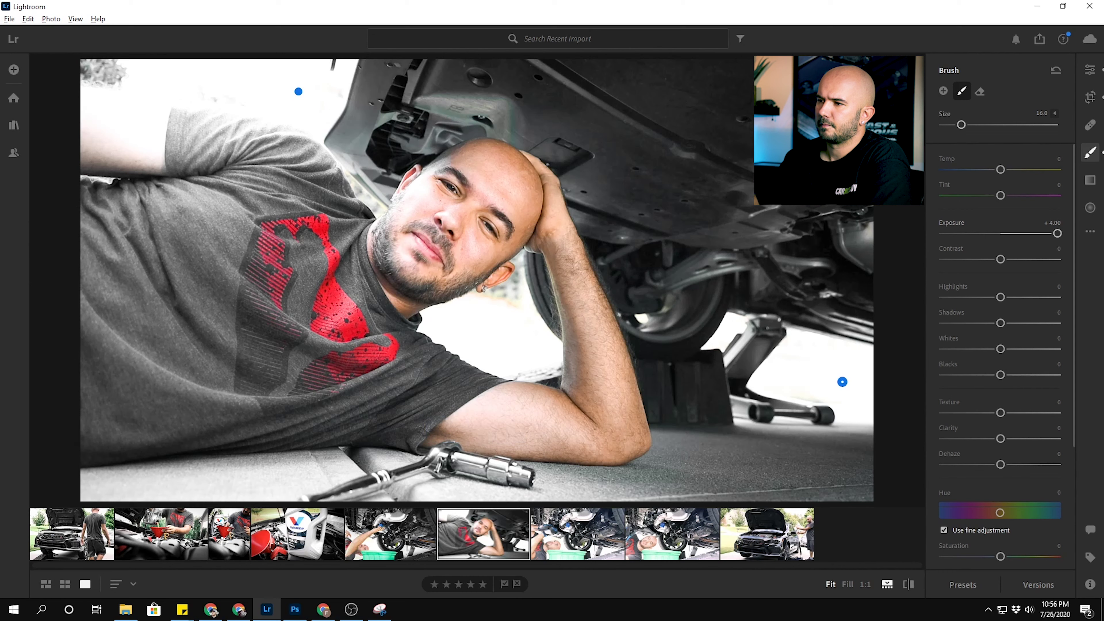
Paste the copied edits onto the gloved under-car photo and copy the blue-filter photo's settings.
key(ctrl+shift+v)
click(570, 546)
key(ctrl+shift+v)
click(422, 549)
key(ctrl+shift+c)
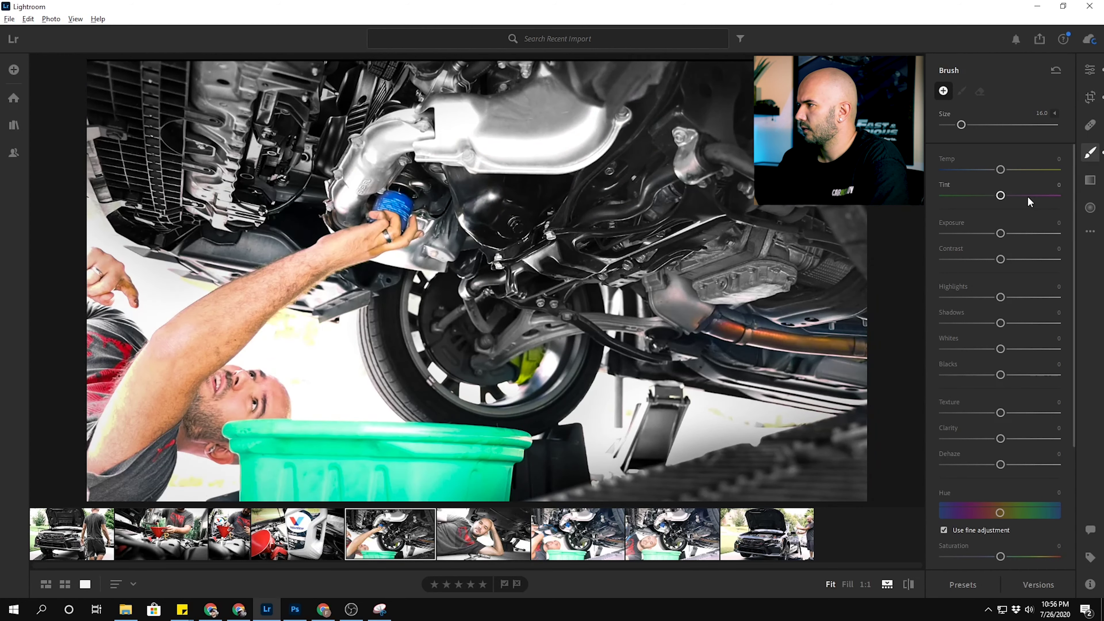
On the blue-filter photo, drop yellow saturation to -65 and add noise reduction to smooth the grain.
click(1090, 73)
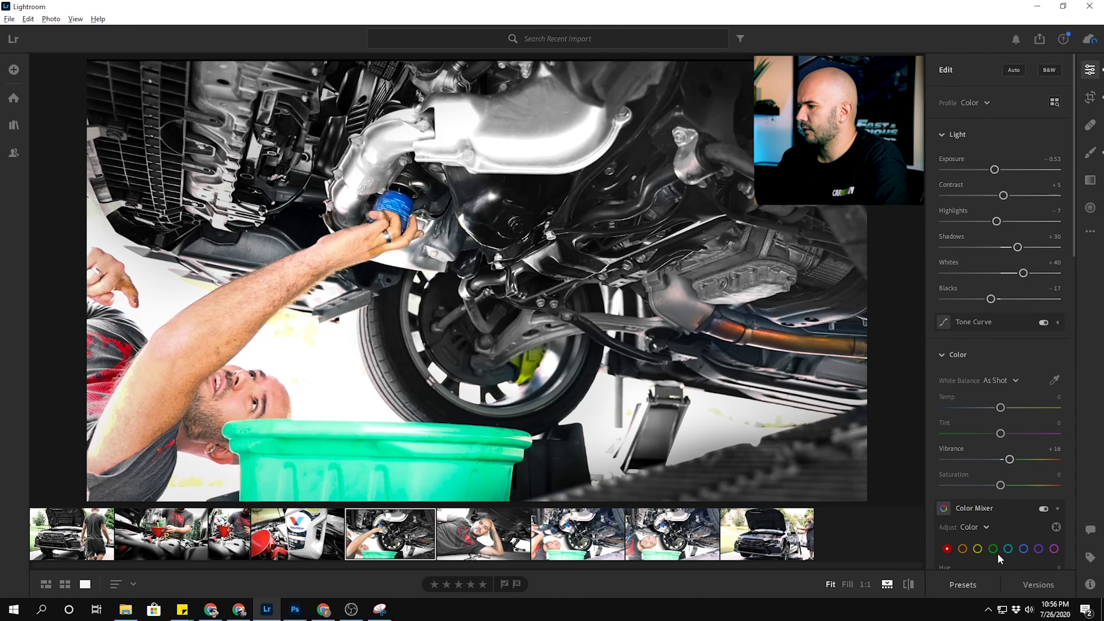
scroll(1020, 418, down, 5)
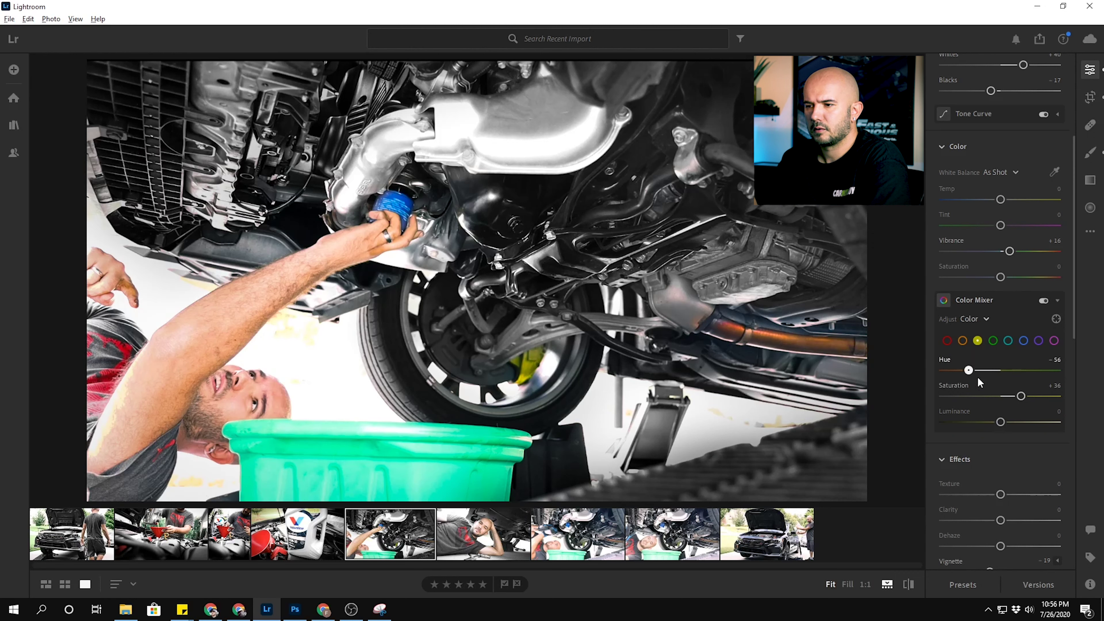
drag(992, 422, 1016, 422)
key(ctrl+z)
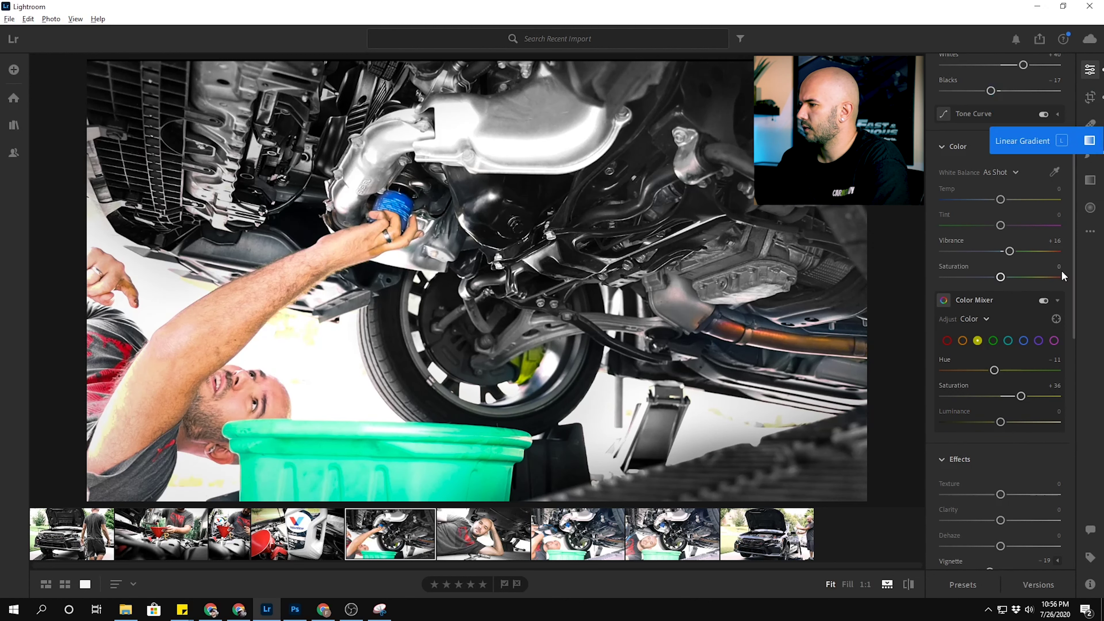
scroll(1000, 457, down, 5)
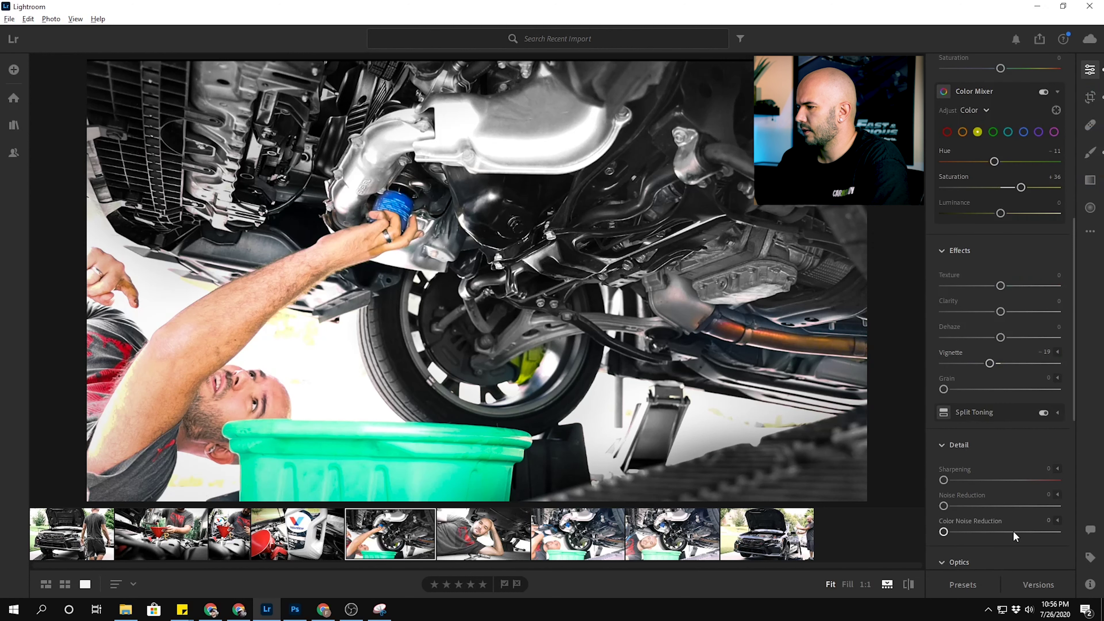
mouse_move(944, 505)
mouse_down()
mouse_move(986, 532)
mouse_move(968, 531)
mouse_move(1005, 531)
mouse_move(949, 532)
mouse_move(1019, 532)
mouse_up()
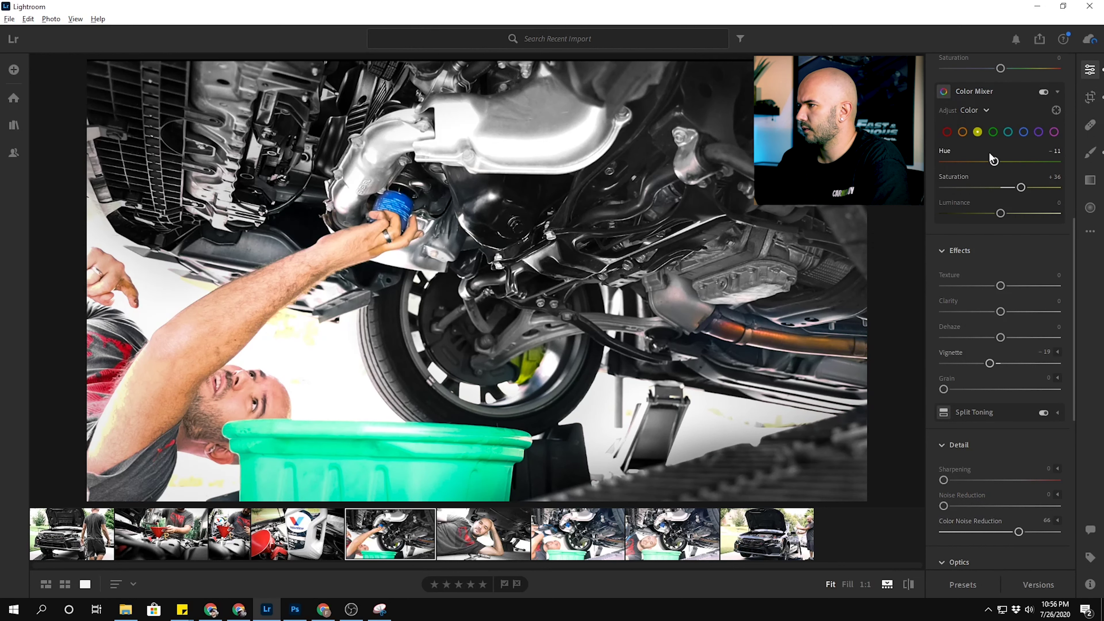
mouse_move(1021, 187)
mouse_down()
mouse_move(926, 191)
mouse_move(1022, 198)
mouse_move(960, 198)
mouse_move(1033, 214)
mouse_move(1011, 222)
mouse_up()
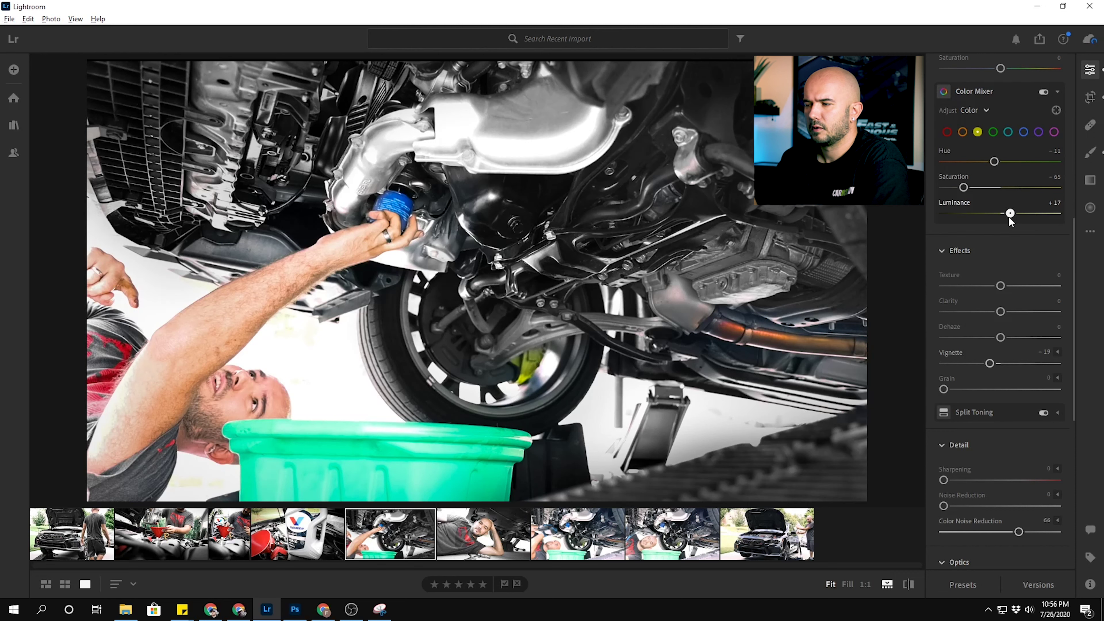
drag(944, 506, 982, 506)
Copy the blue-filter photo's edits and paste them onto the gloved under-car photo.
key(ctrl+v)
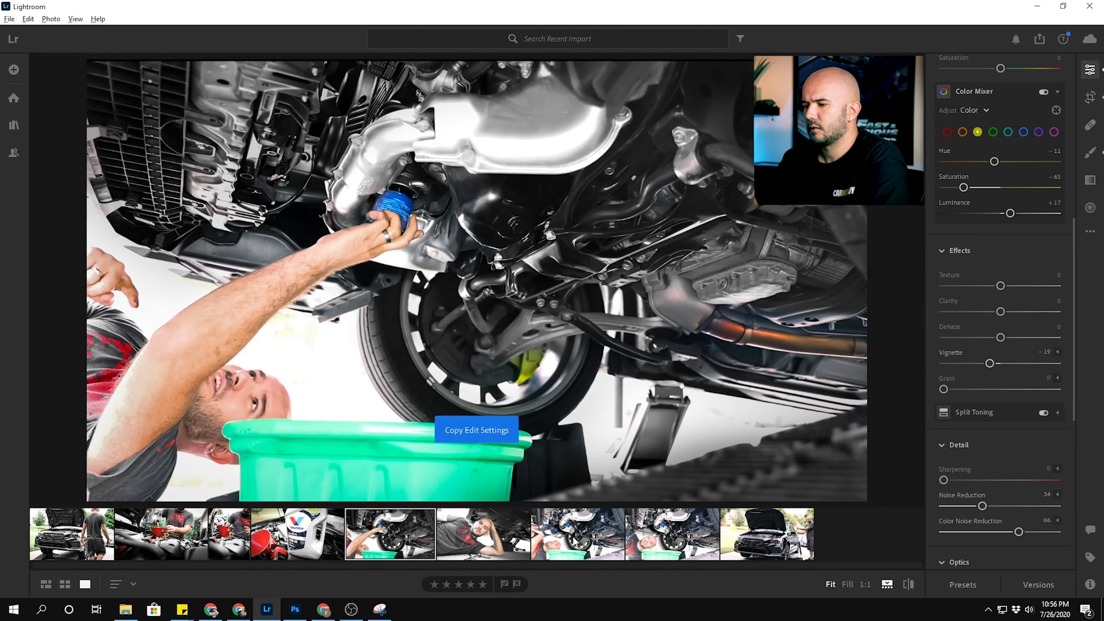
click(575, 541)
key(ctrl+v)
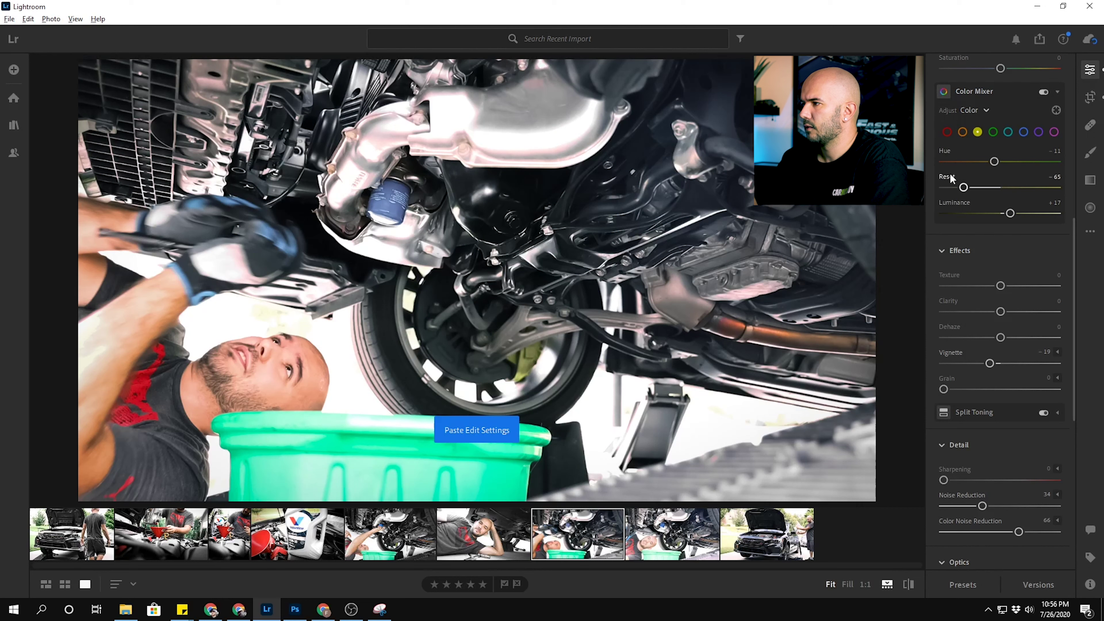
key(ctrl+z)
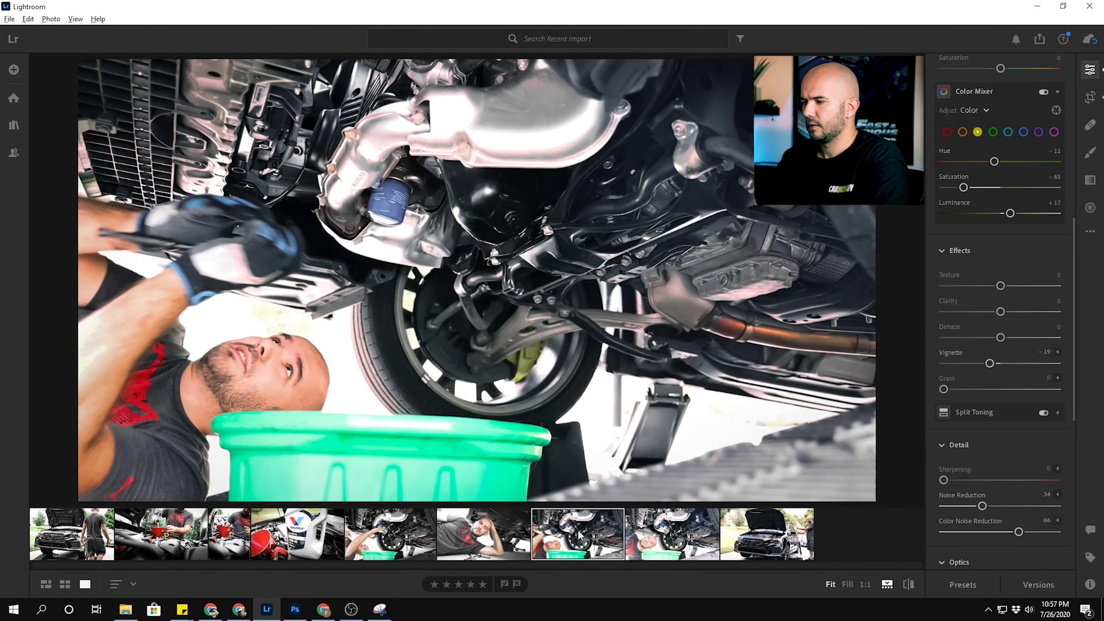
Browse the filmstrip, comparing the blue-filter, lying-man and neighbouring photos.
click(659, 544)
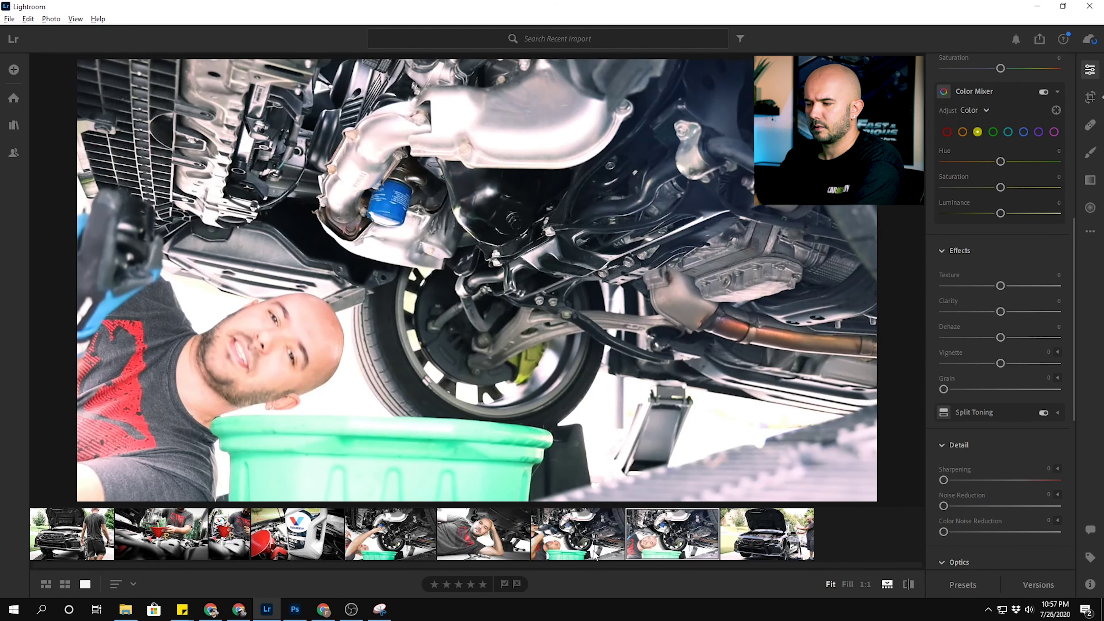
click(583, 548)
click(376, 549)
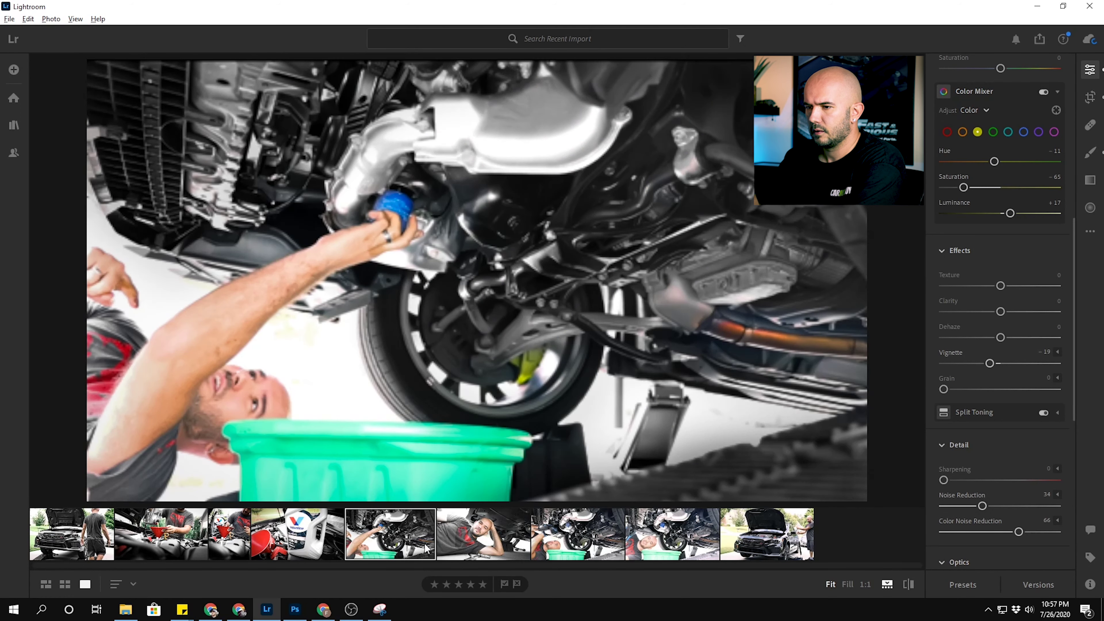
click(461, 541)
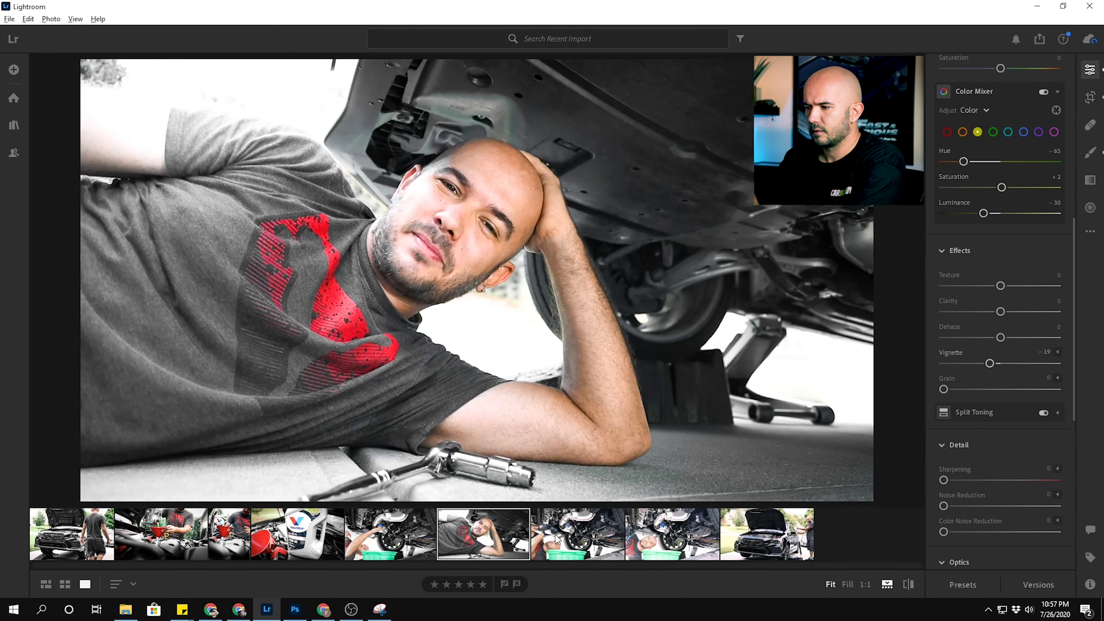
click(558, 540)
Delete the leftover unedited under-car photos after the lying-man shot.
click(667, 547)
key(Delete)
key(Return)
key(Delete)
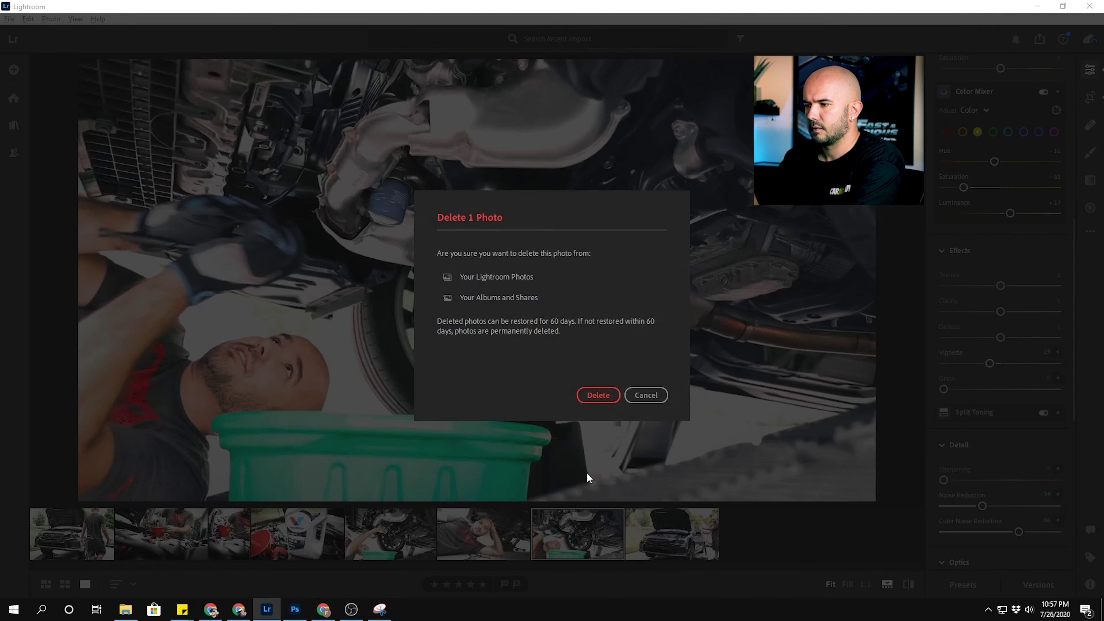
click(601, 402)
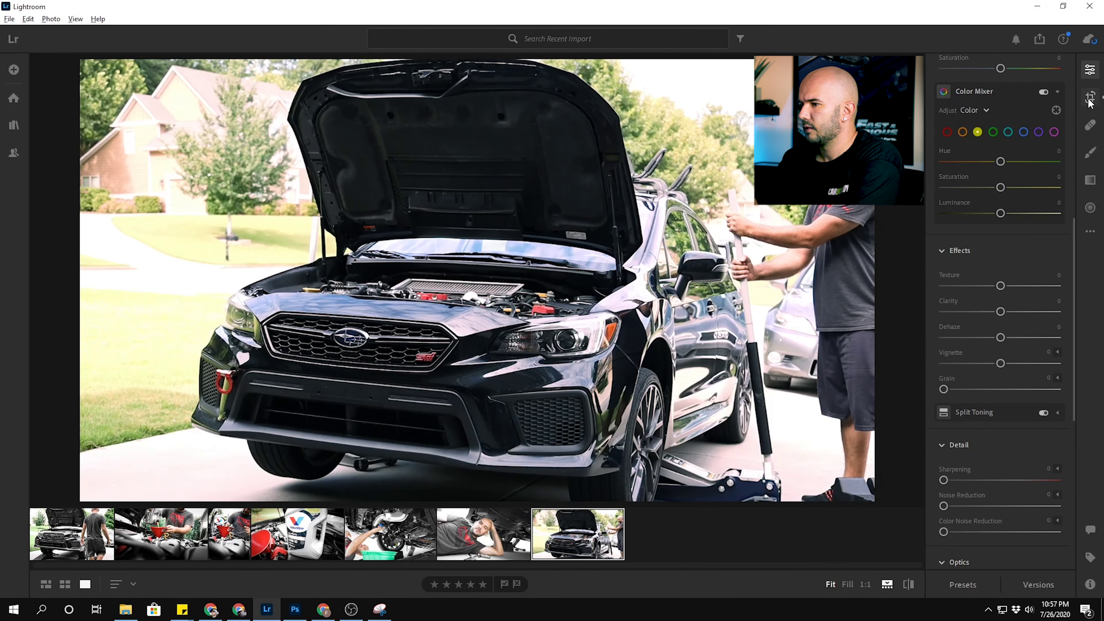
Delete the hood-up car photo from the series.
click(86, 561)
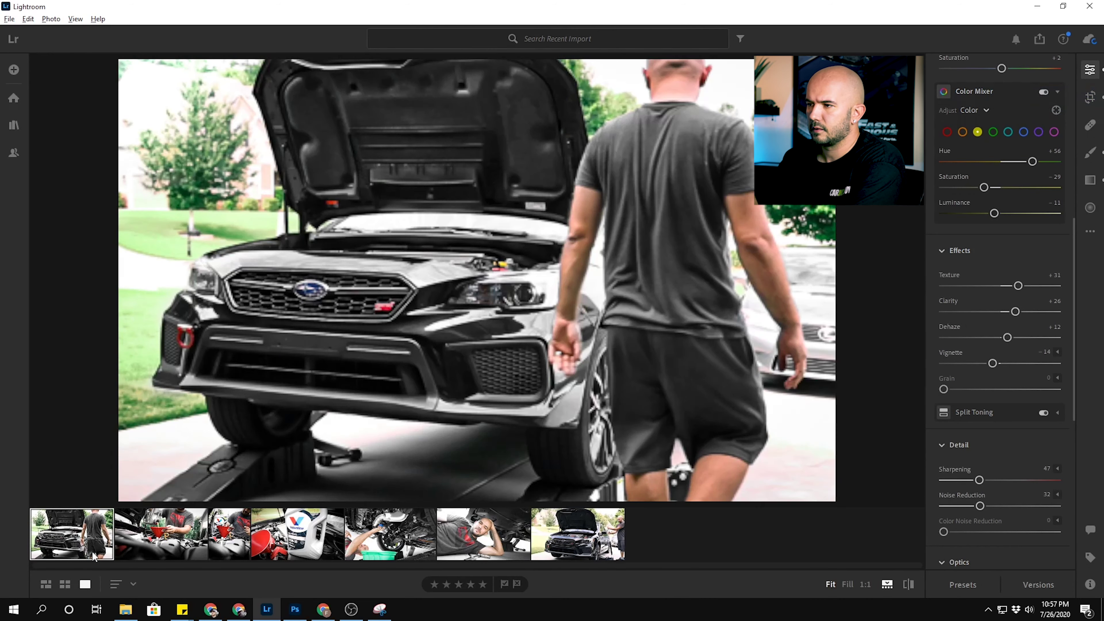
click(603, 540)
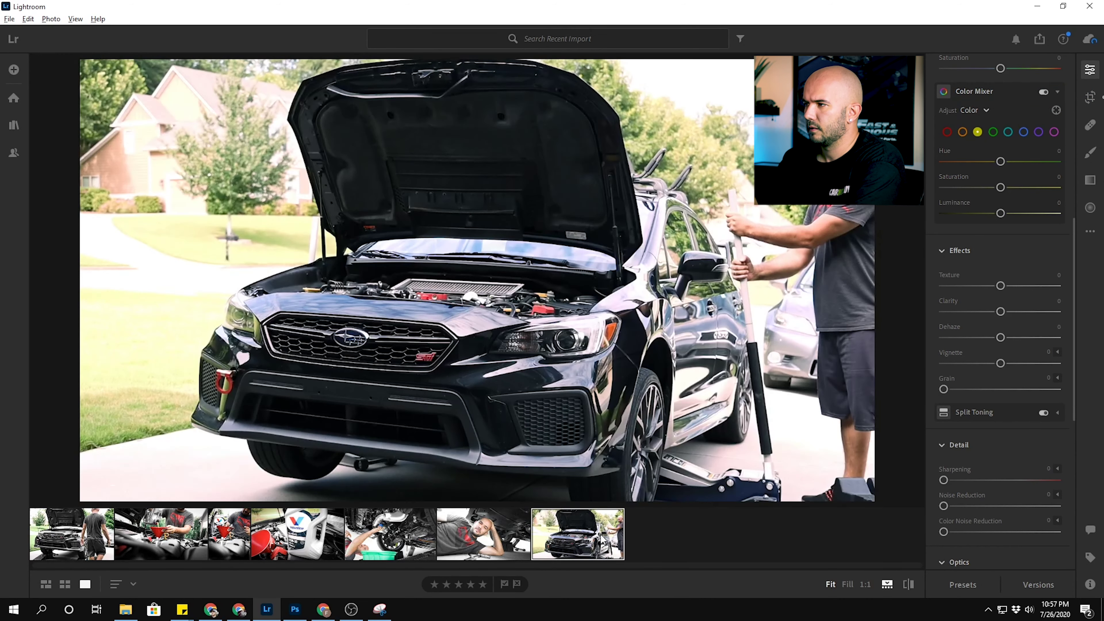
key(Delete)
click(596, 395)
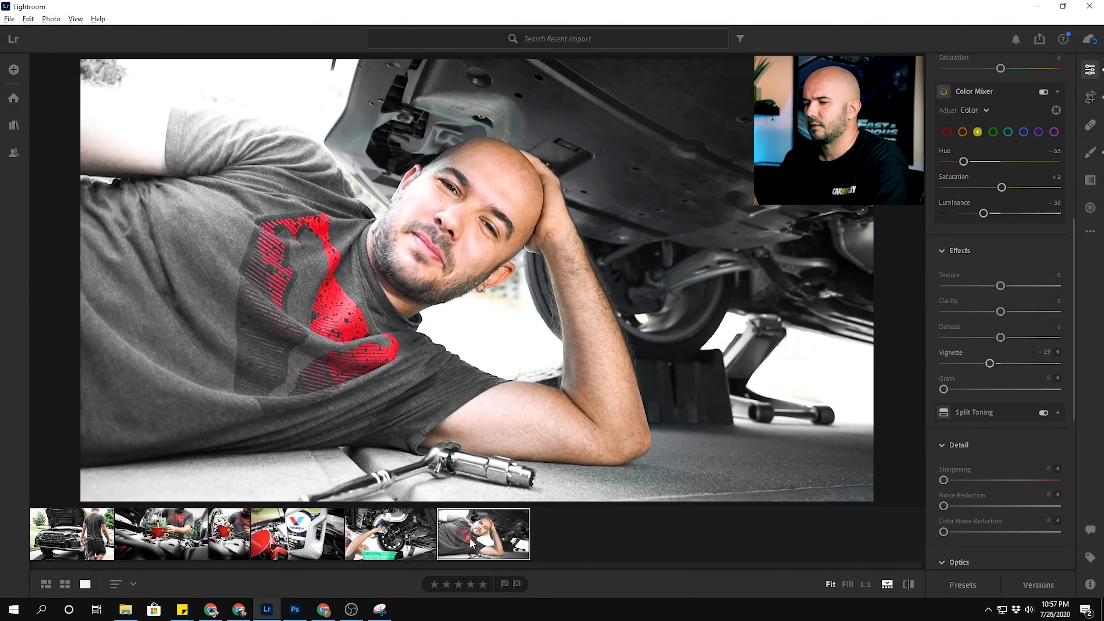
click(90, 544)
Review the edited photos, including the Valvoline funnel and lying-man shots.
click(229, 540)
click(285, 539)
click(513, 541)
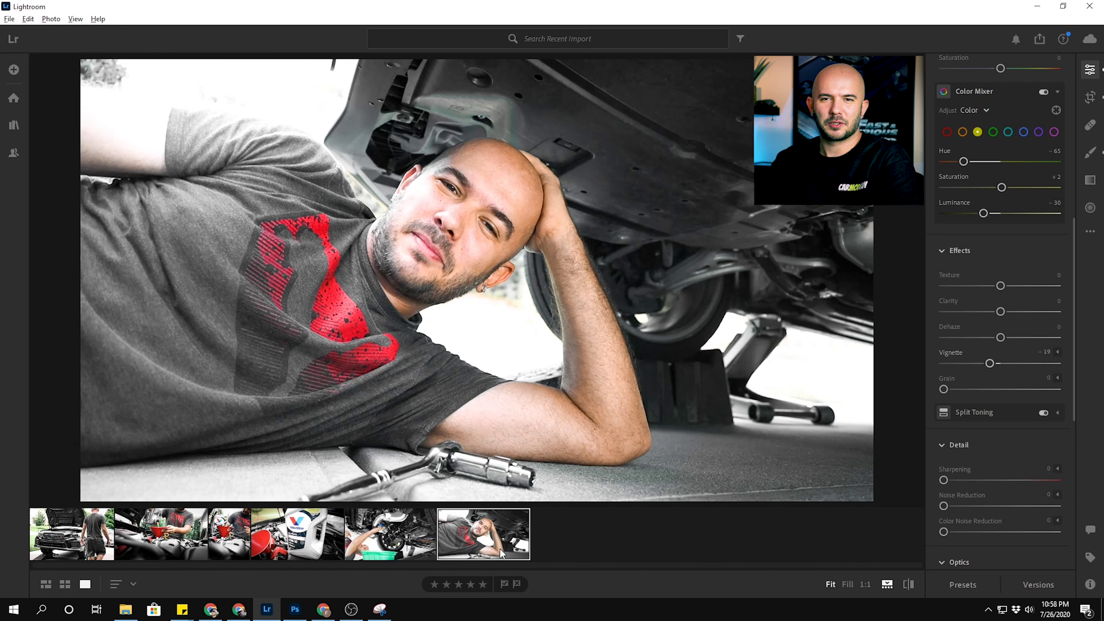
click(216, 541)
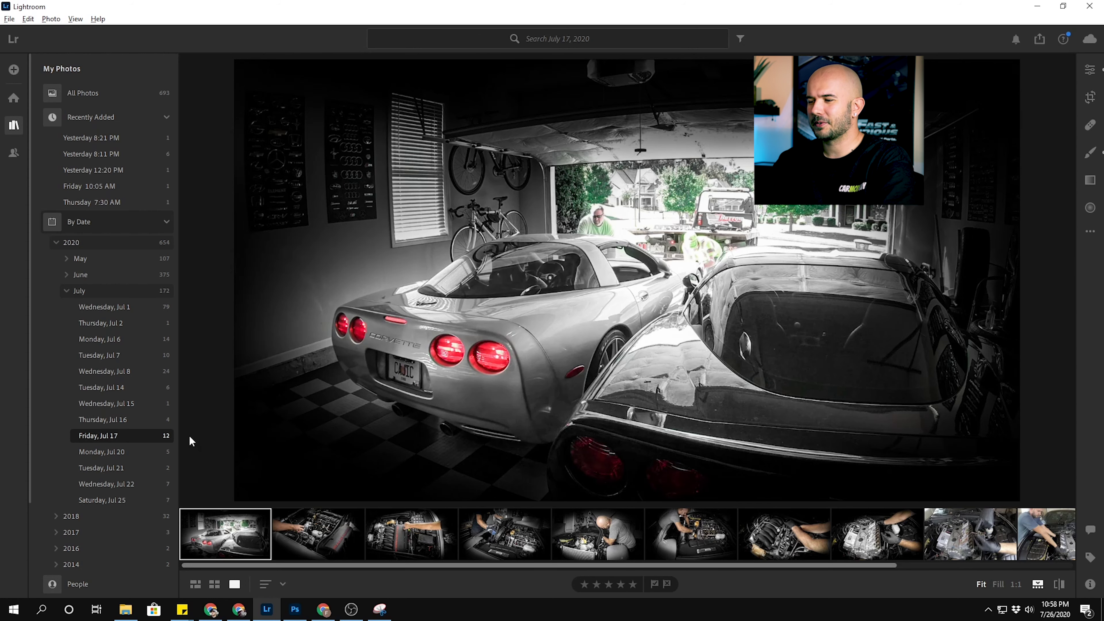
Browse the Friday, Jul 17 engine photos, ending on the head gasket shot.
scroll(739, 534, down, 5)
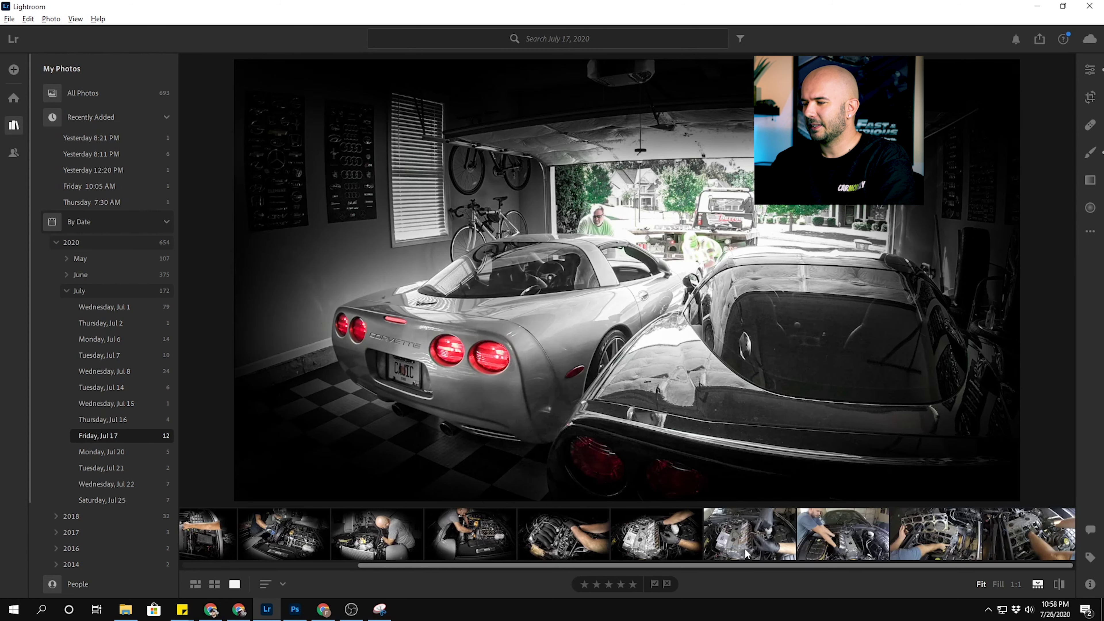
click(783, 544)
click(864, 538)
click(919, 538)
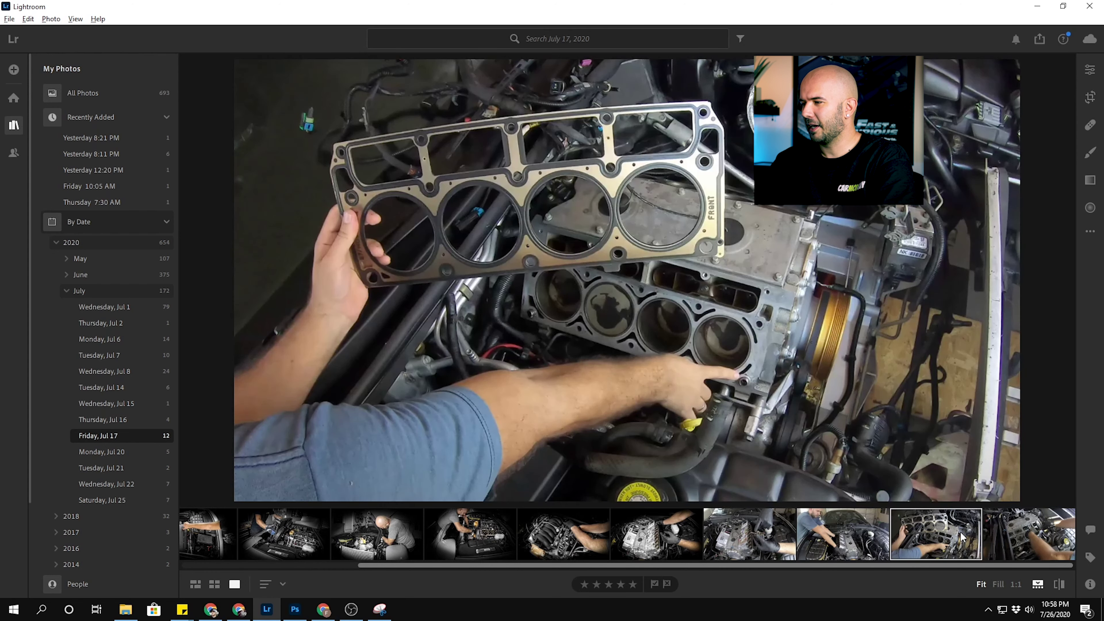
click(1046, 537)
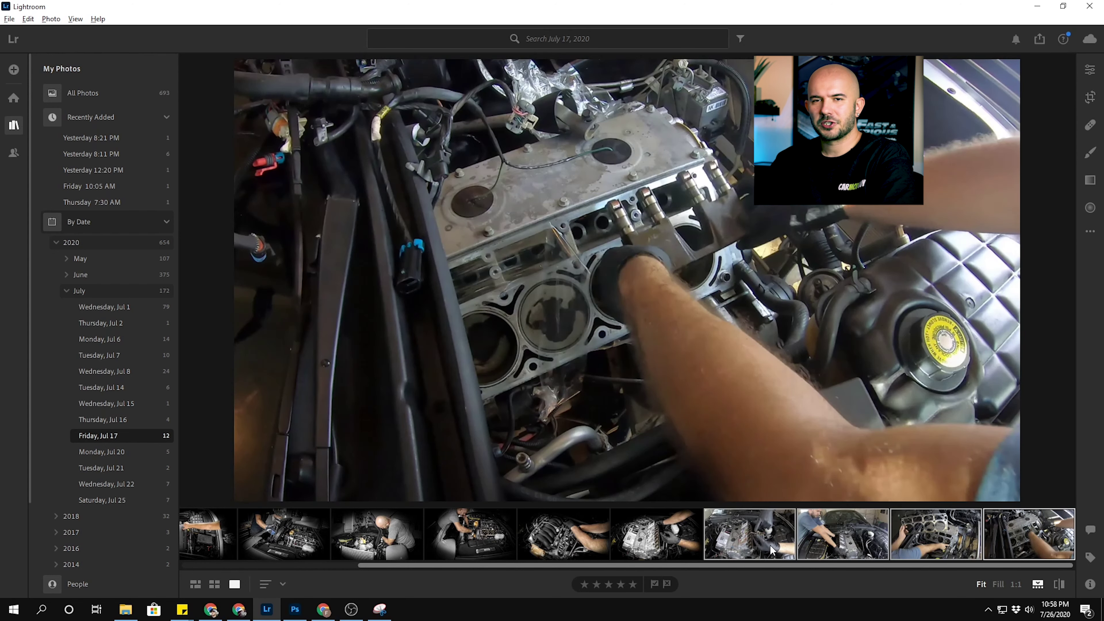